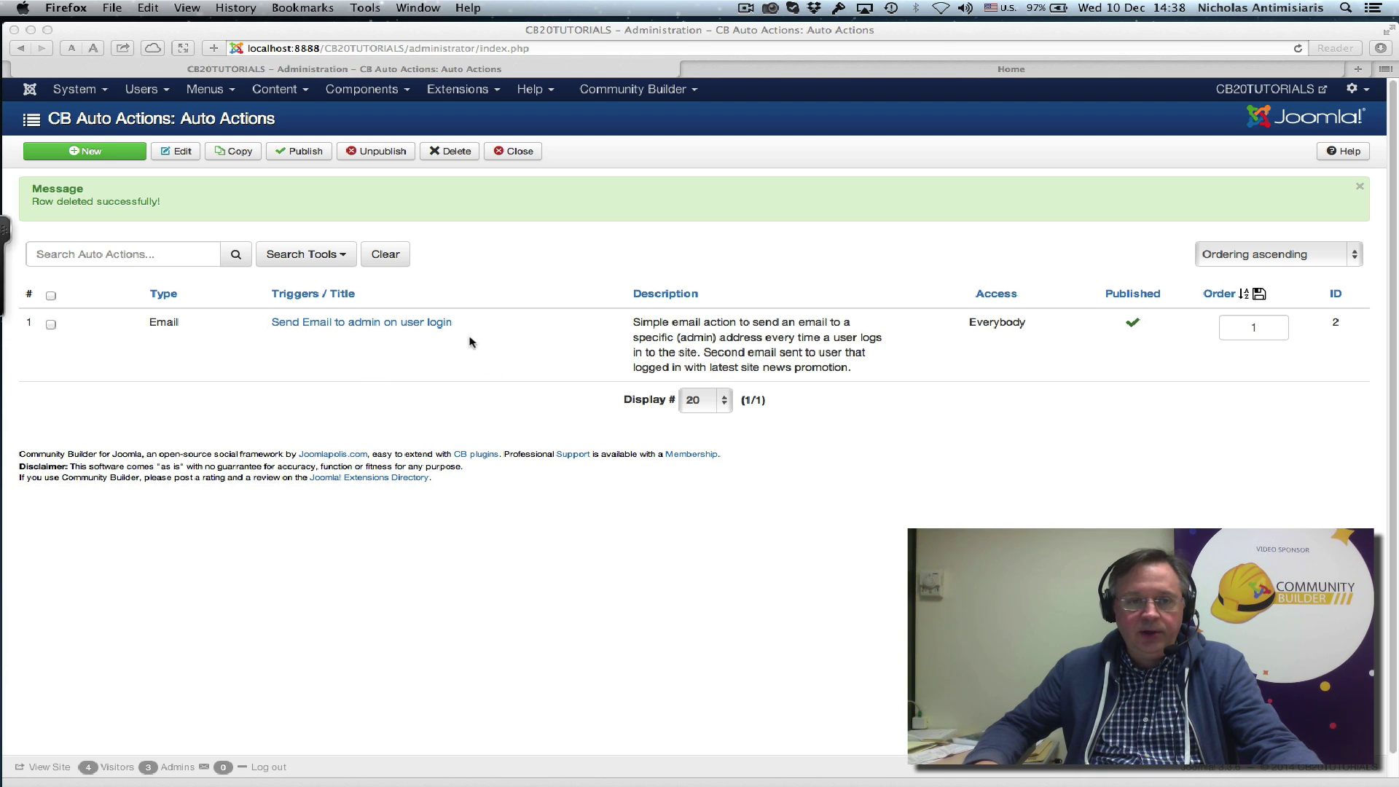
Open the 'Send Email to admin on user login' action's email settings.
{"action": "left_click", "coordinate": [350, 355]}
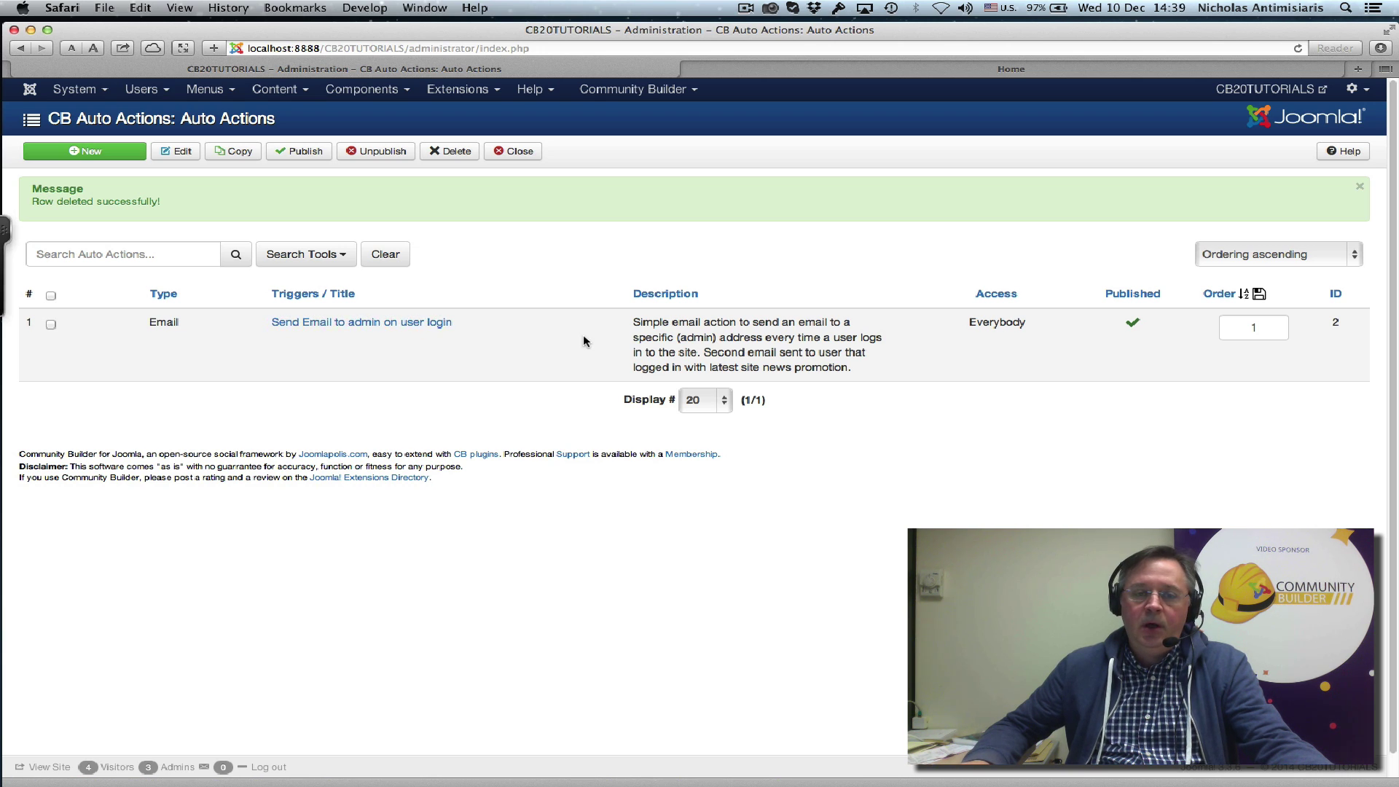
{"action": "left_click", "coordinate": [396, 325]}
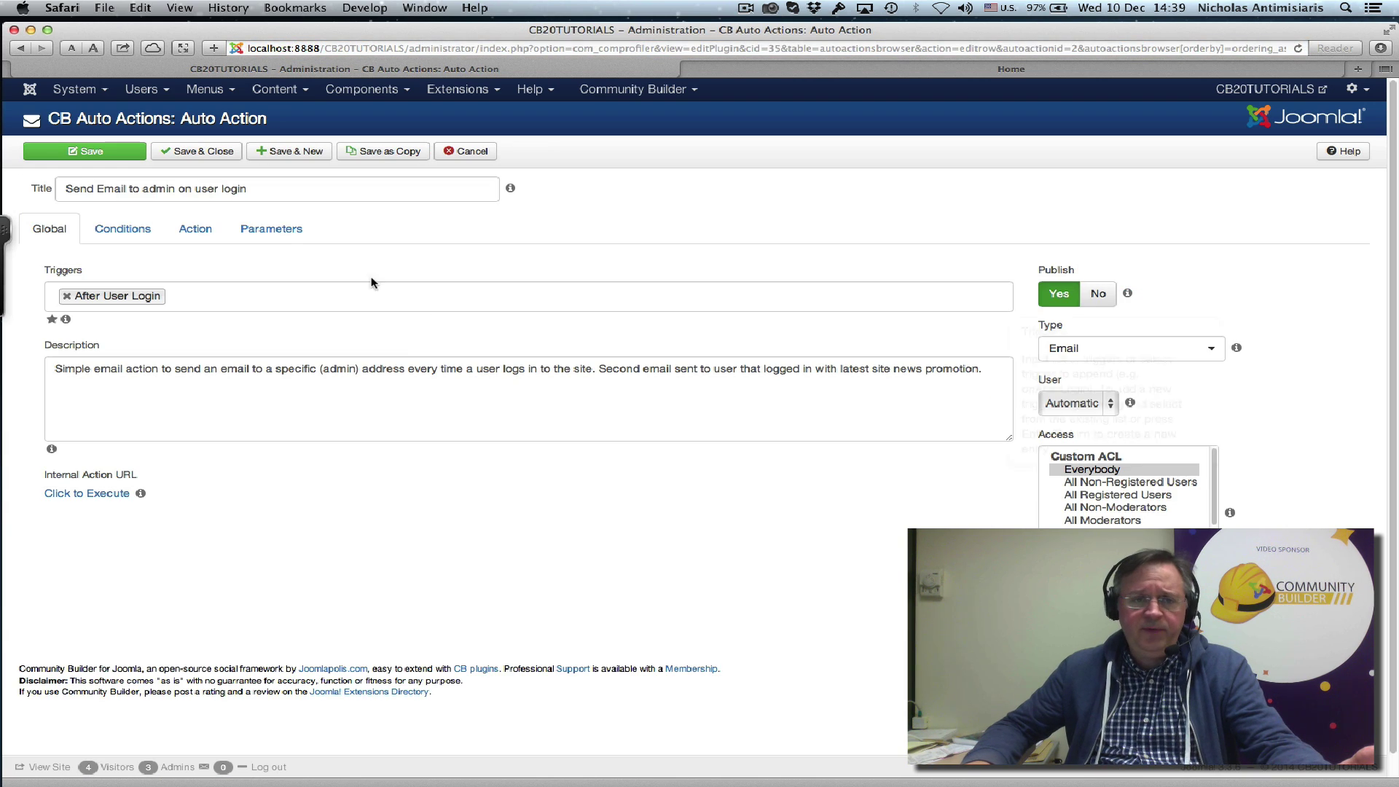
{"action": "left_click", "coordinate": [200, 230]}
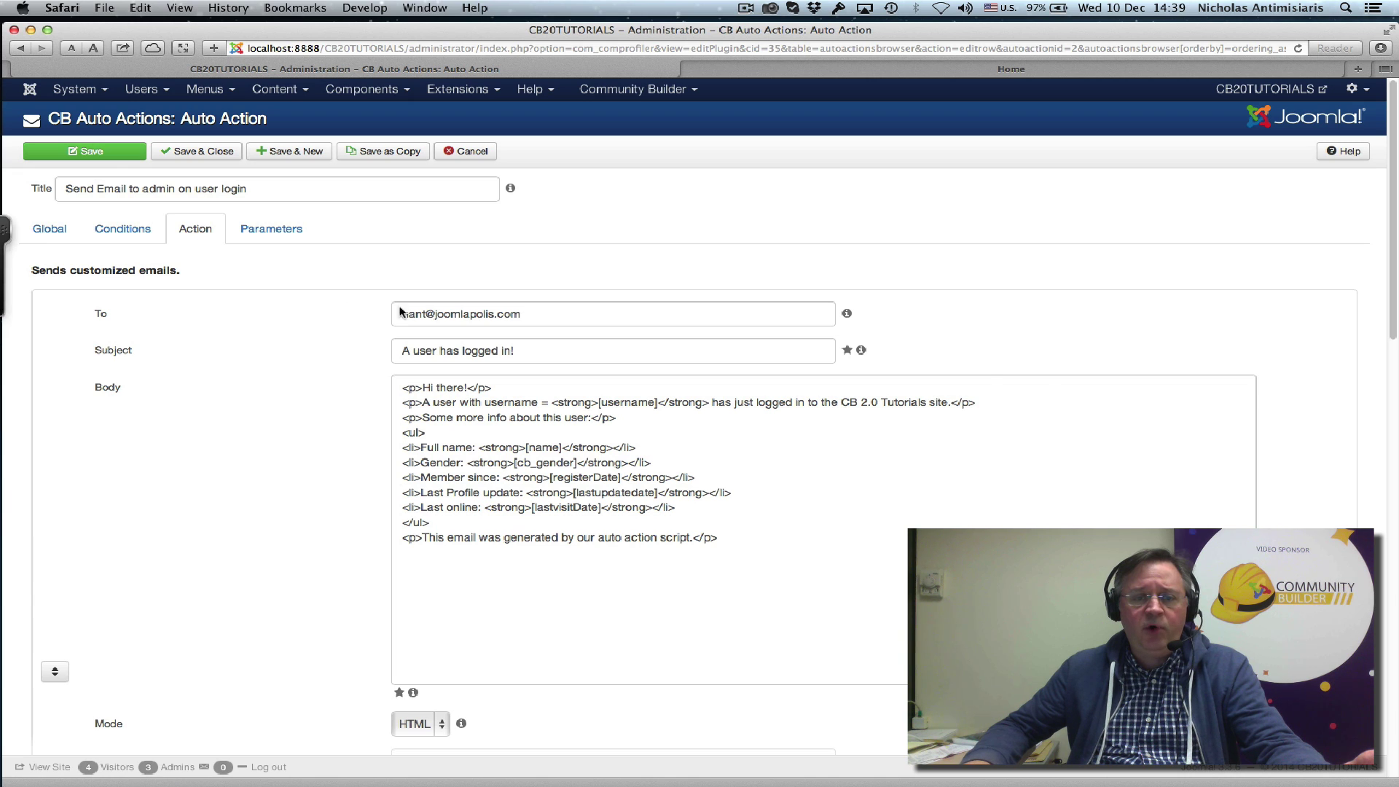
Review both emails' recipients, the 'A user has logged in!' subject and the promo body.
{"action": "mouse_move", "coordinate": [419, 342]}
{"action": "left_click_drag", "start_coordinate": [400, 314], "coordinate": [519, 321]}
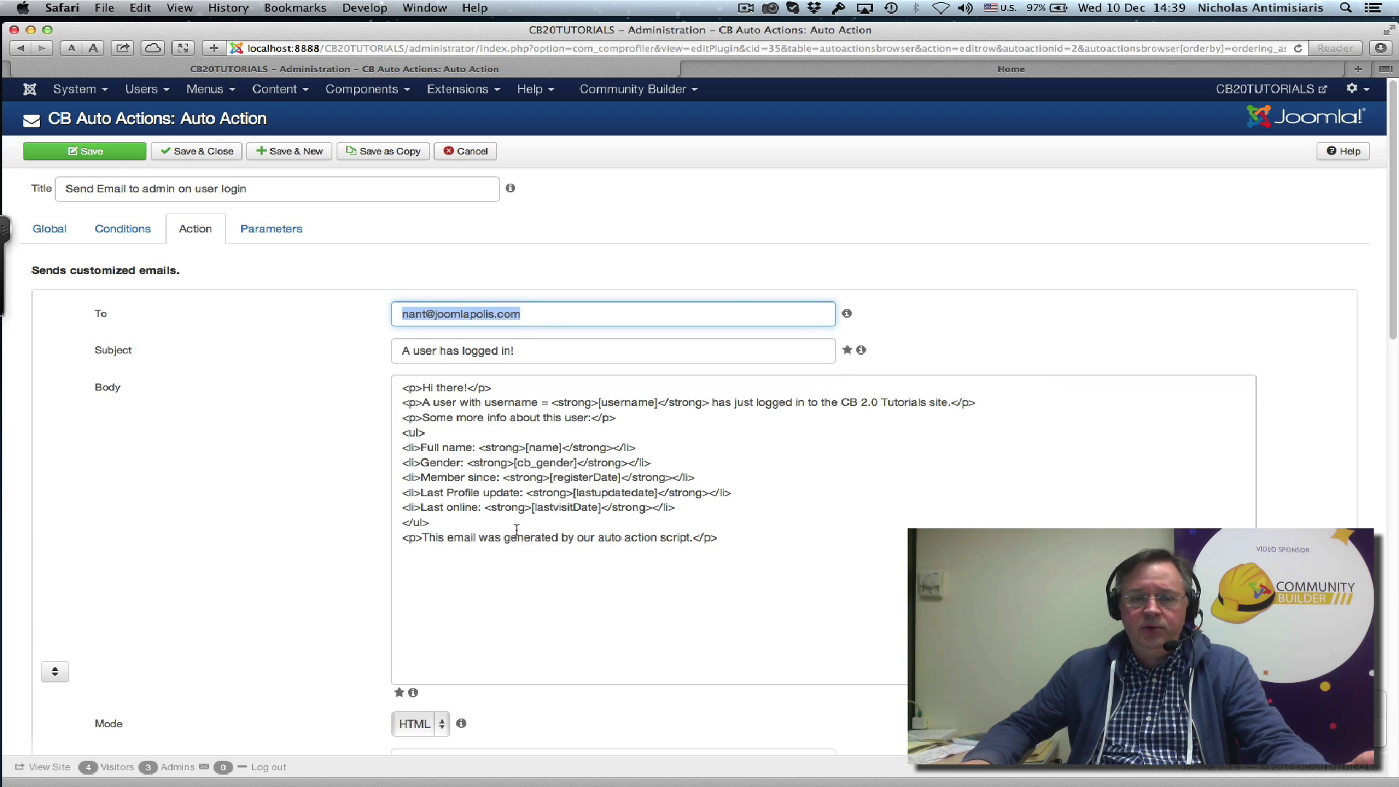
{"action": "scroll", "coordinate": [350, 429], "scroll_direction": "down", "scroll_amount": 10}
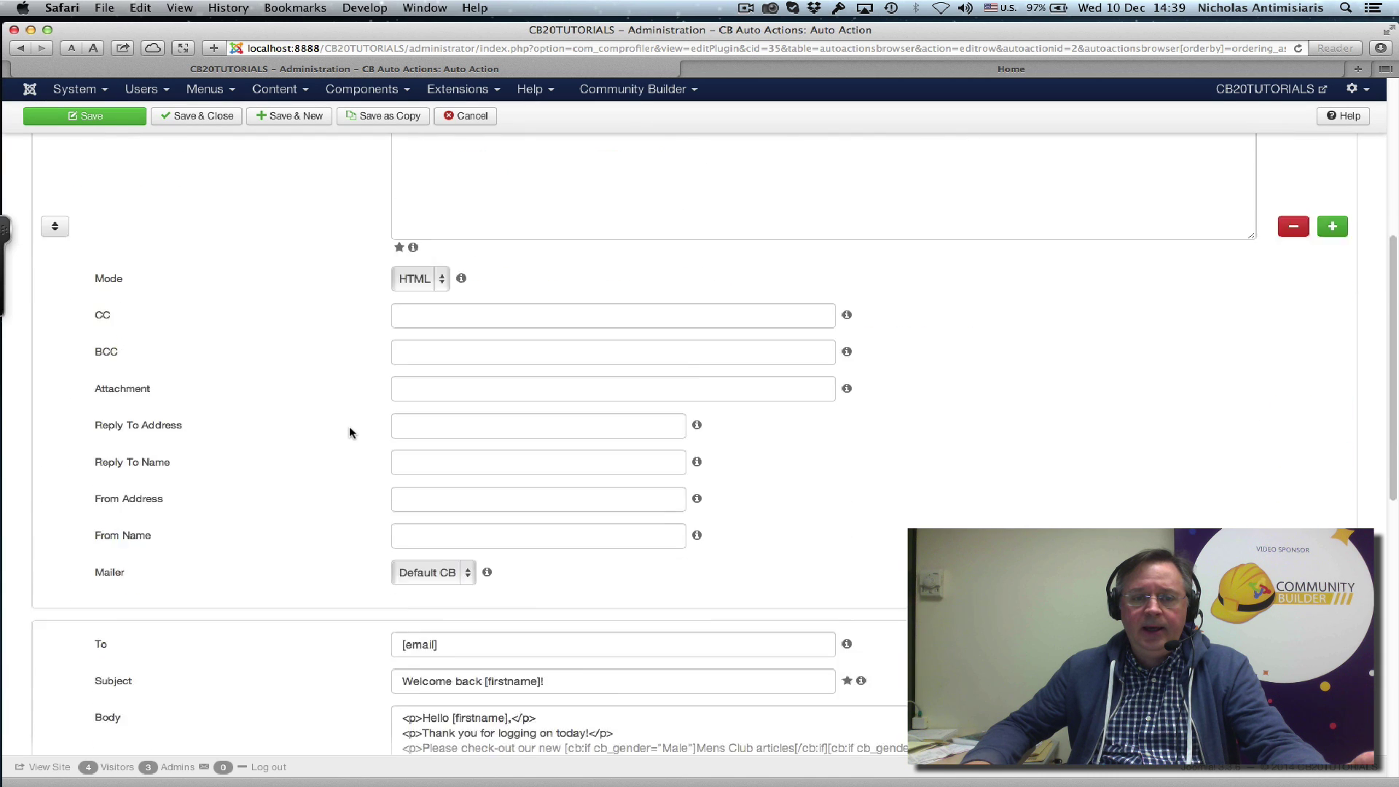
{"action": "scroll", "coordinate": [350, 431], "scroll_direction": "down", "scroll_amount": 4}
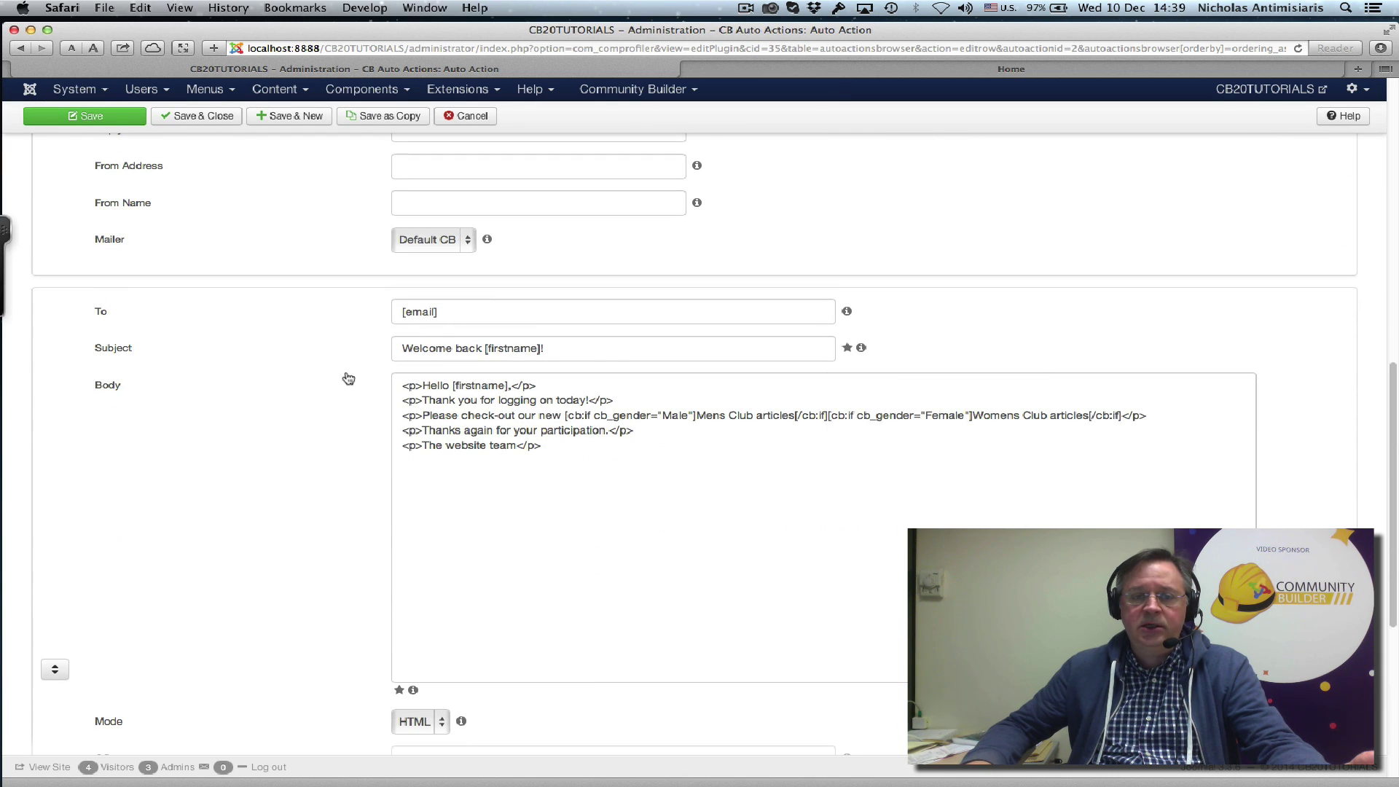
{"action": "mouse_move", "coordinate": [400, 318]}
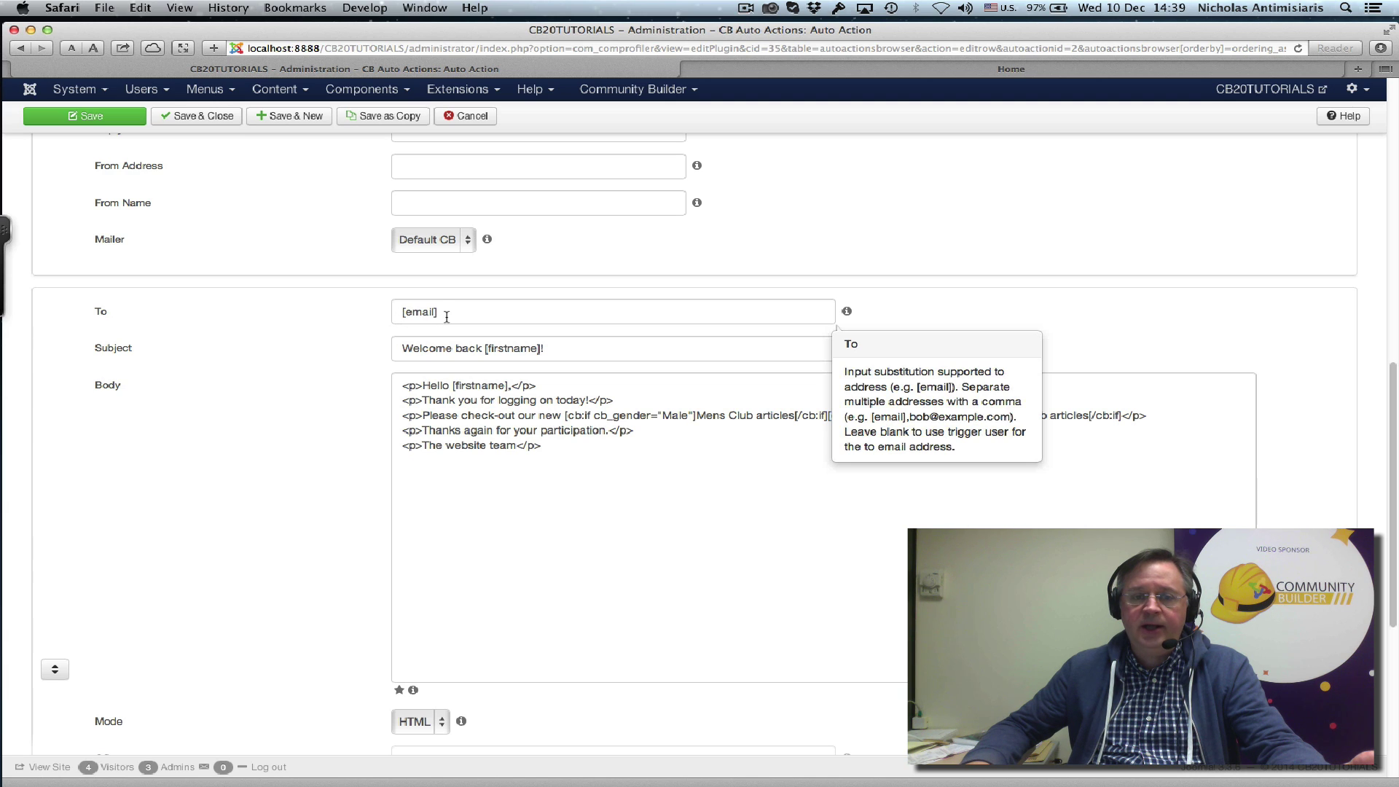
{"action": "triple_click", "coordinate": [392, 314]}
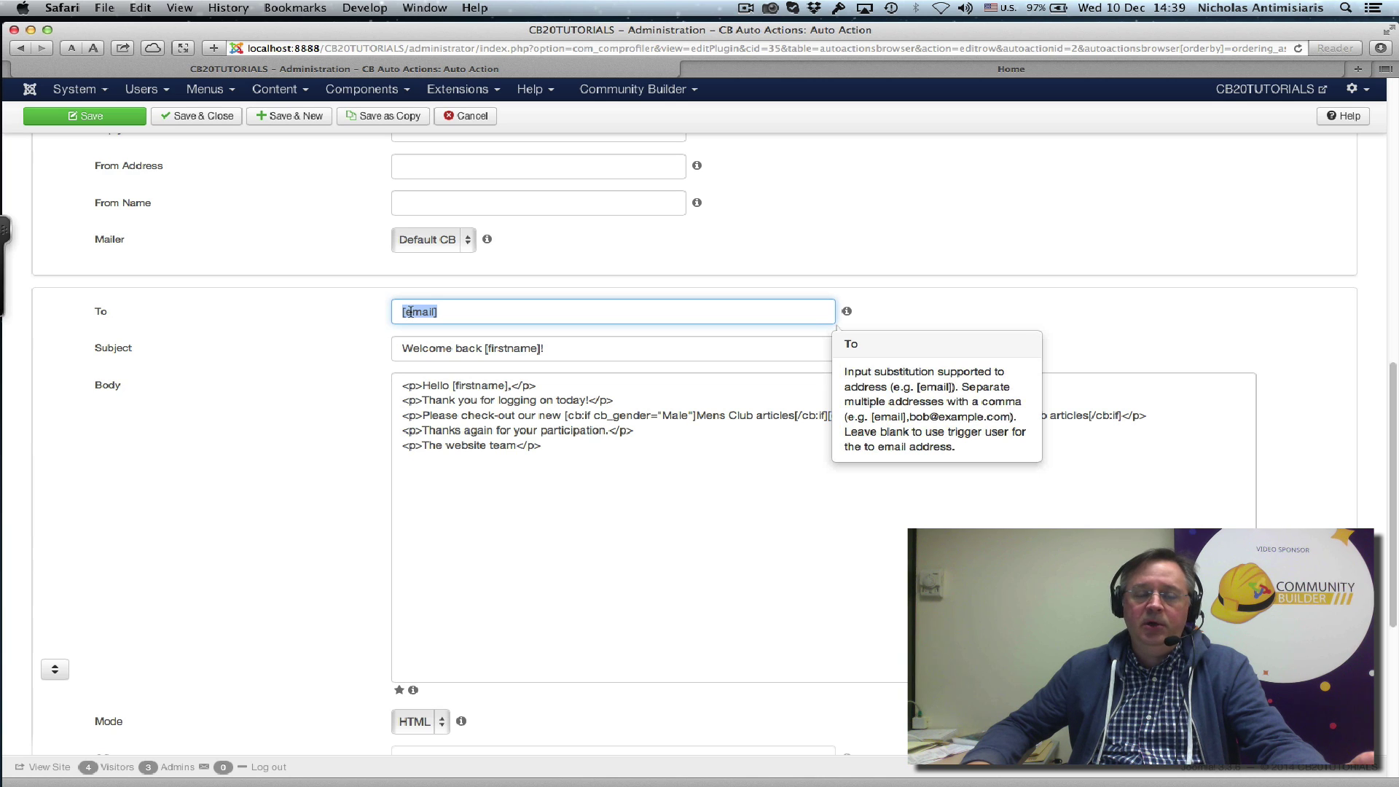
{"action": "mouse_move", "coordinate": [423, 350]}
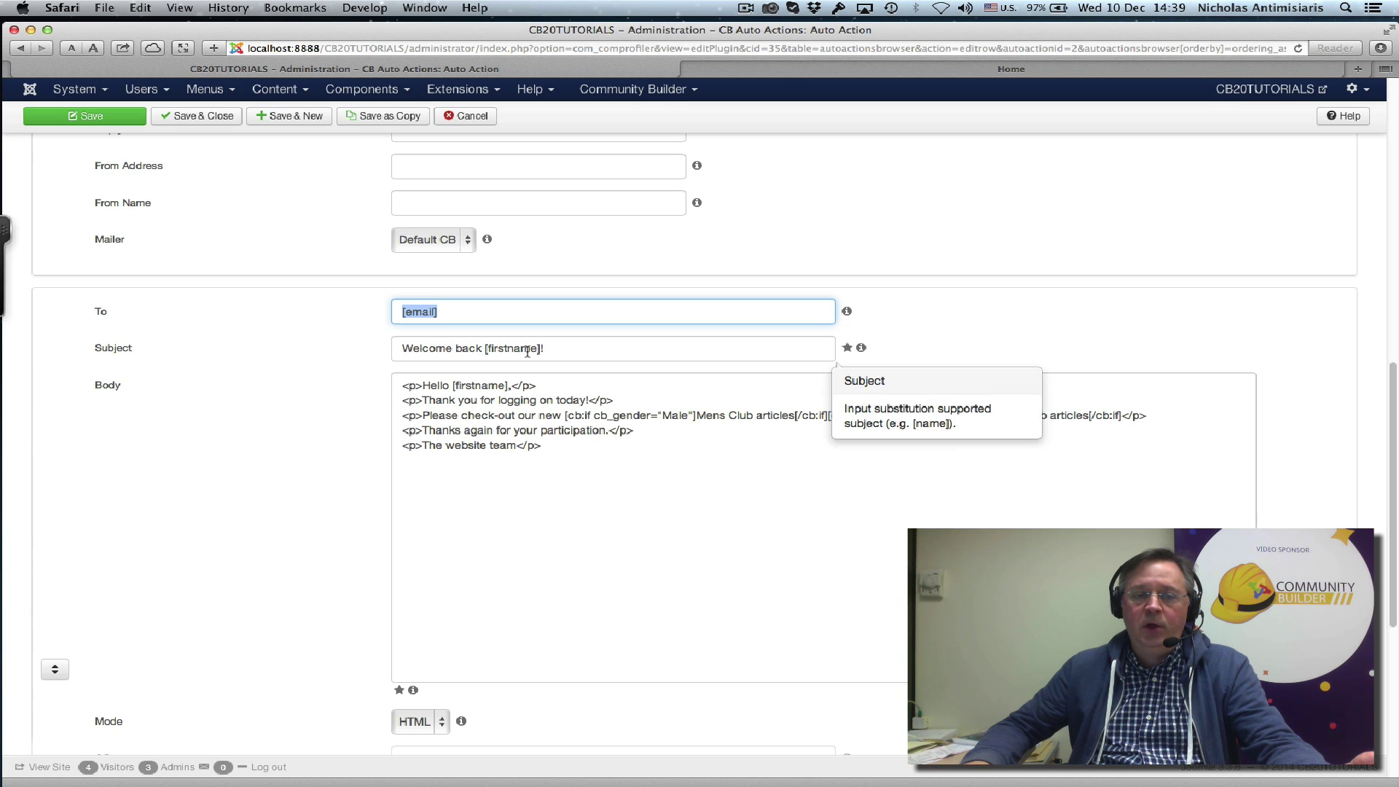
{"action": "left_click", "coordinate": [748, 422]}
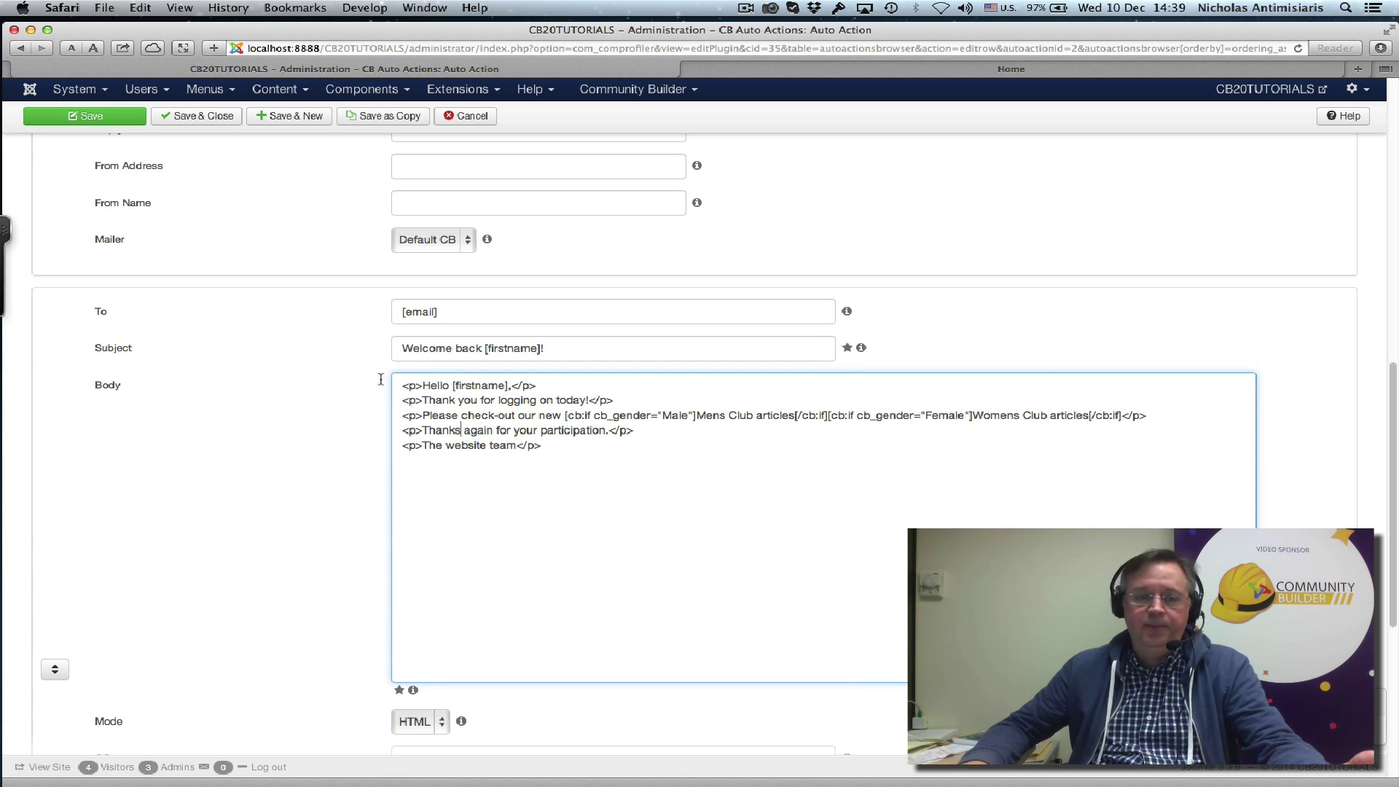
{"action": "scroll", "coordinate": [343, 387], "scroll_direction": "up", "scroll_amount": 10}
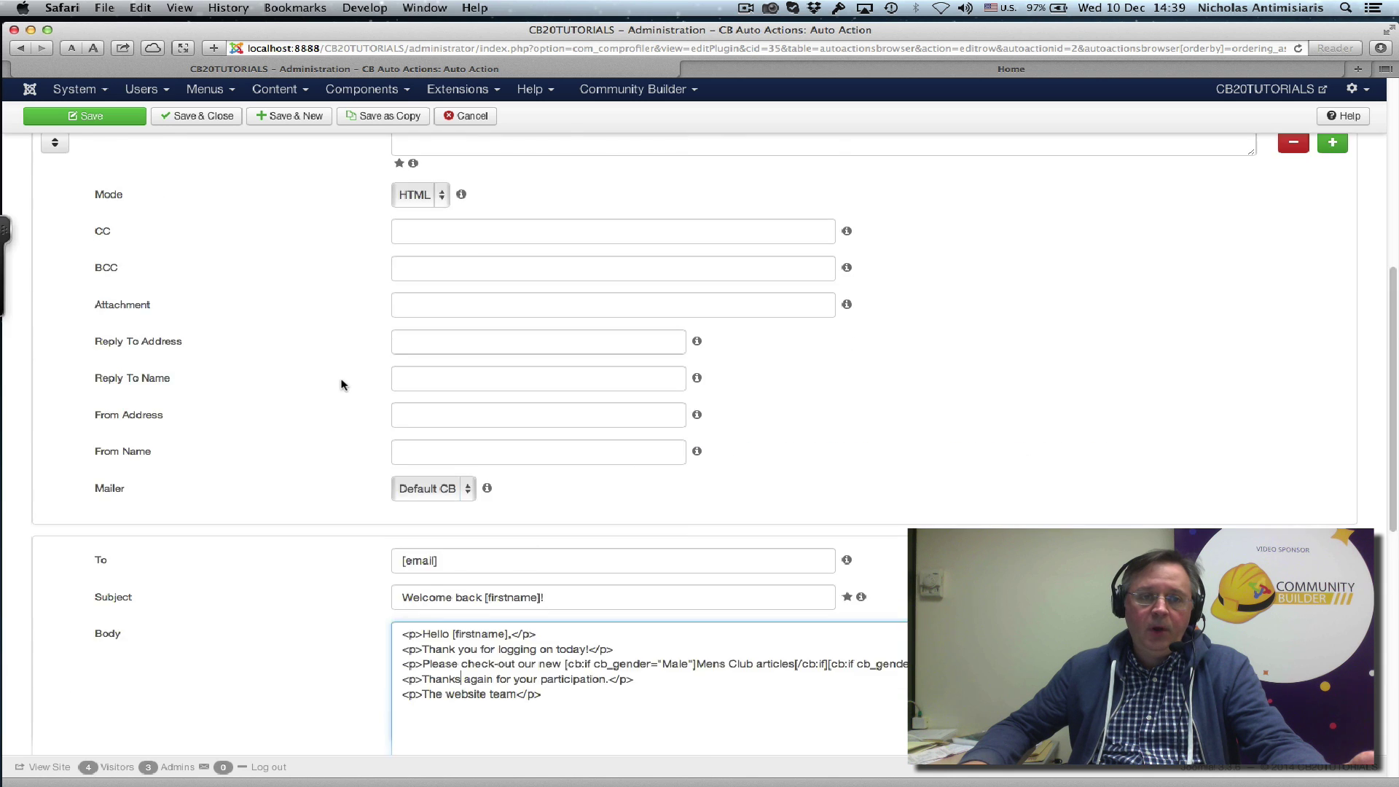
Copy the login email action, unpublish the original (ID 2) and edit the copy (ID 4).
{"action": "left_click", "coordinate": [471, 117]}
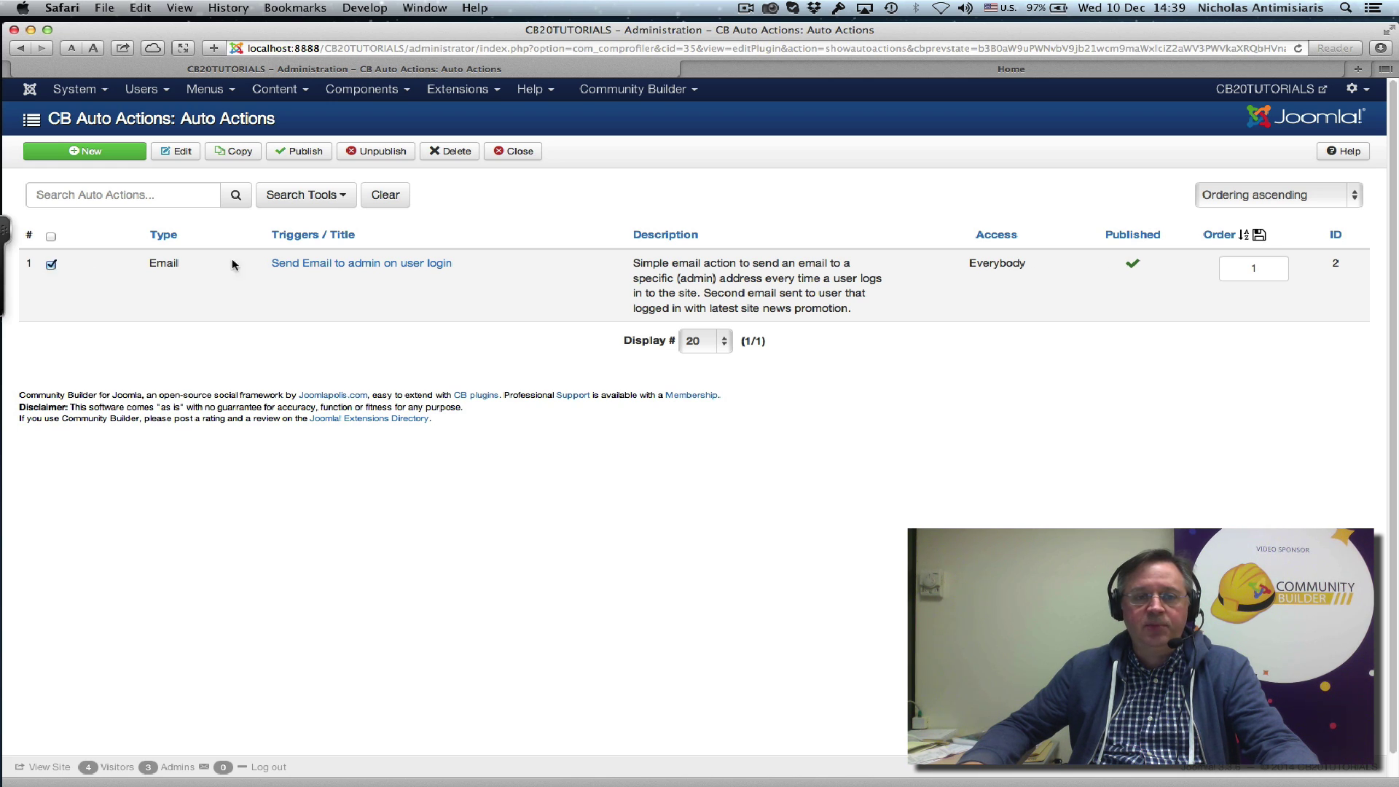
{"action": "left_click", "coordinate": [240, 153]}
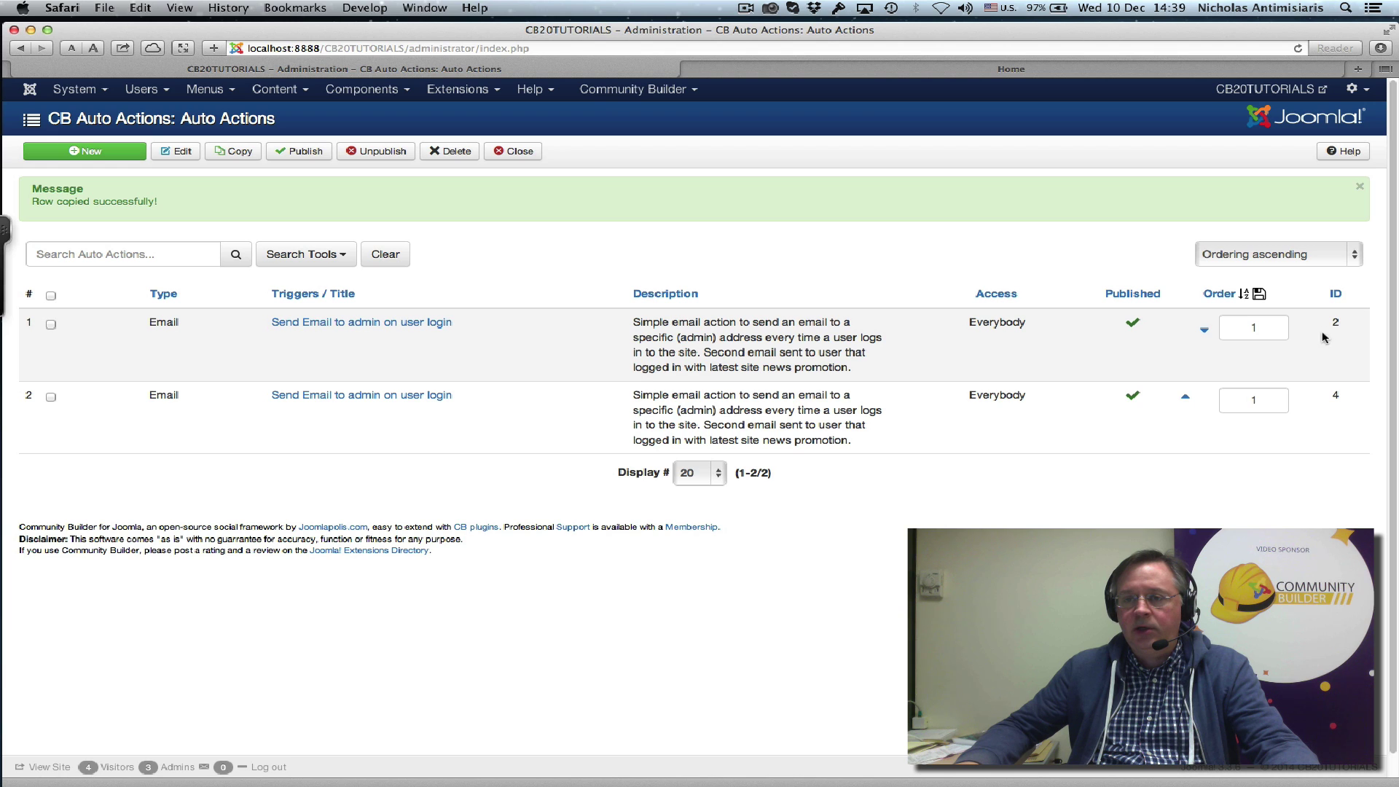
{"action": "left_click", "coordinate": [1134, 324]}
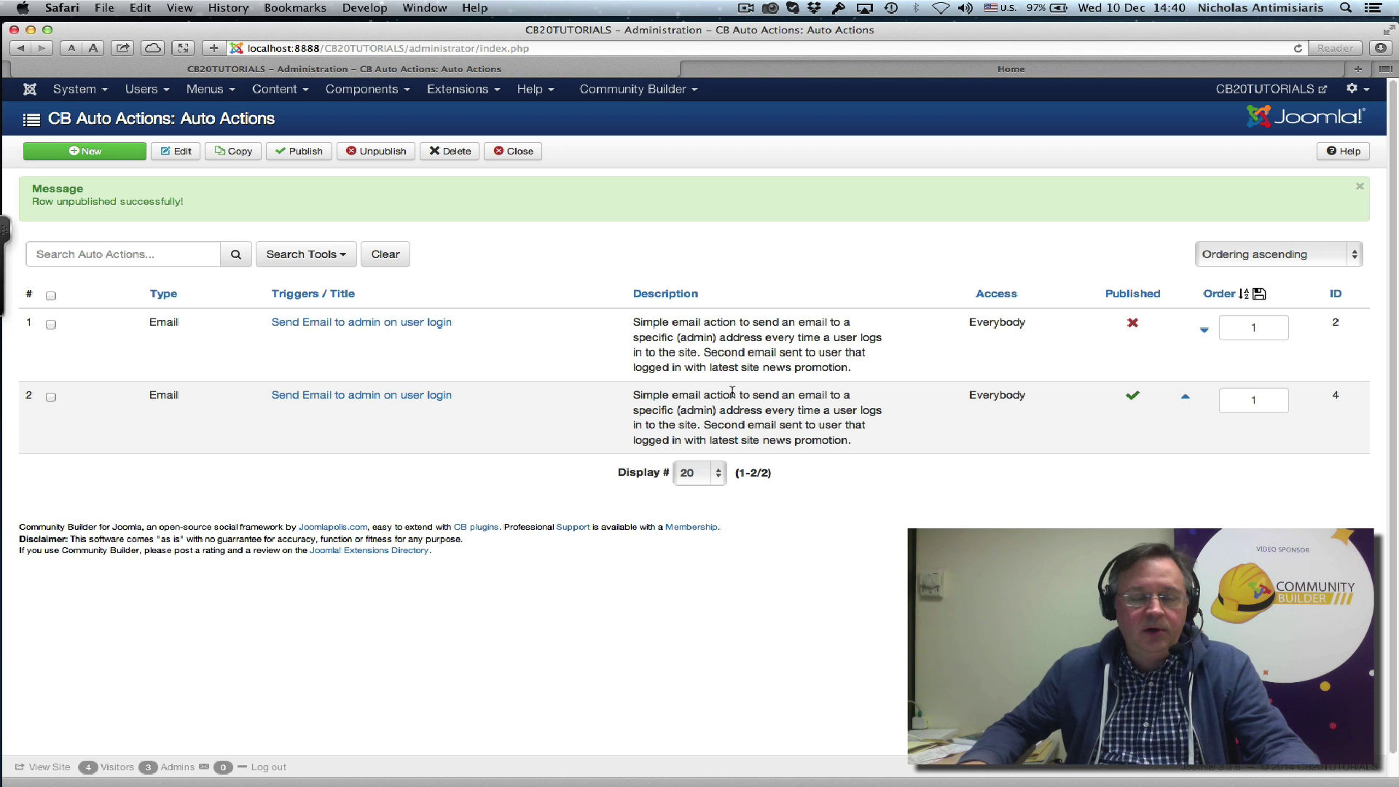
{"action": "left_click", "coordinate": [416, 399]}
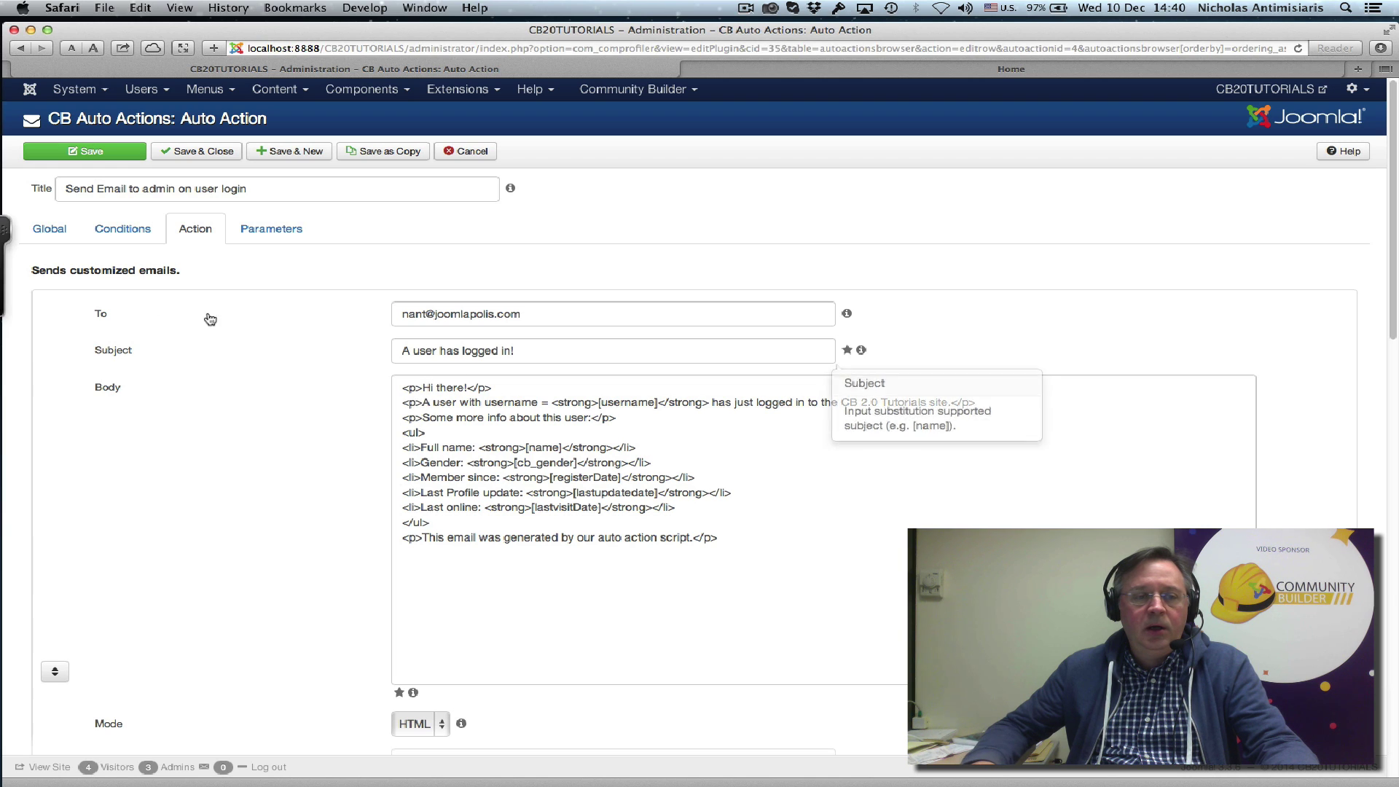
Retitle the copy 'Send Email to user with site promo on user login'.
{"action": "left_click", "coordinate": [51, 229]}
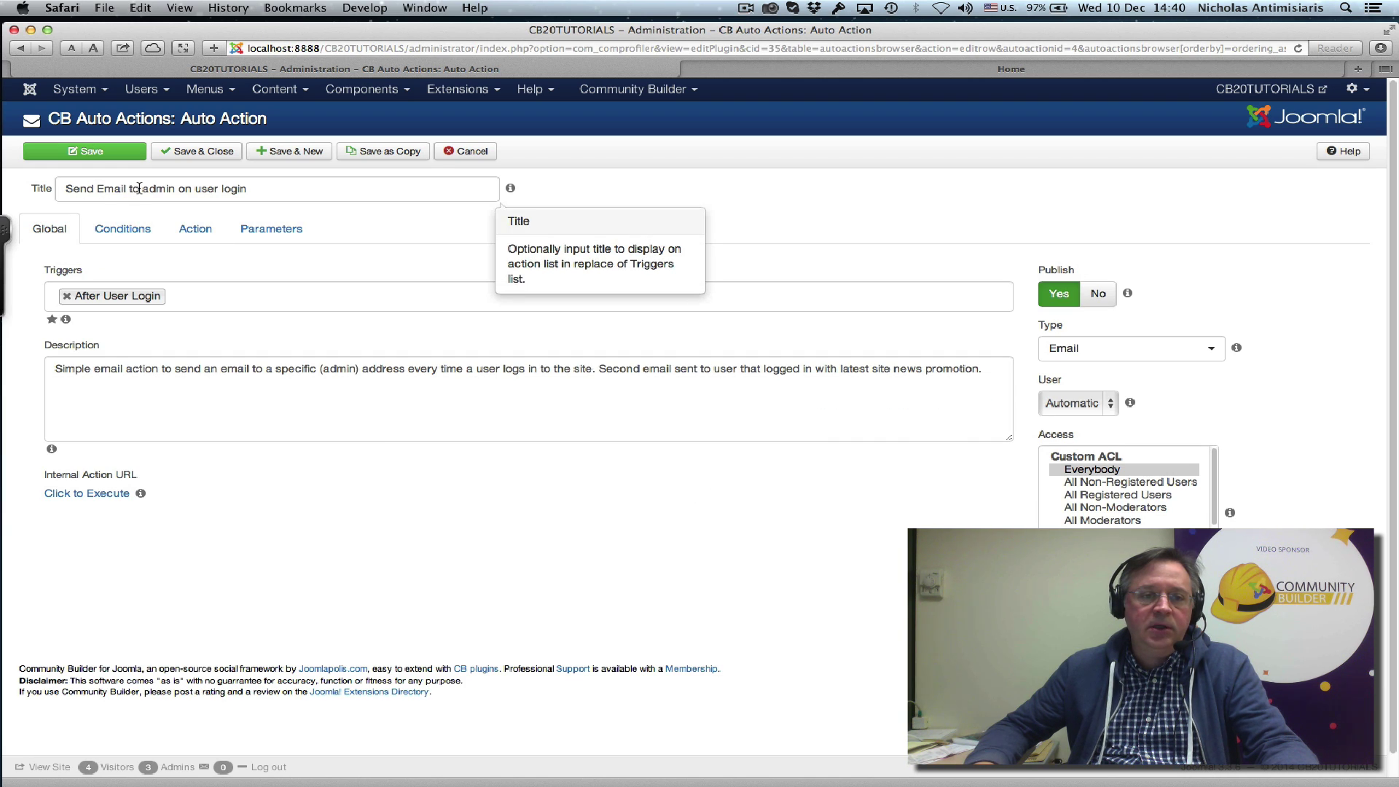
{"action": "left_click_drag", "start_coordinate": [139, 188], "coordinate": [175, 189]}
{"action": "key", "text": "BackSpace"}
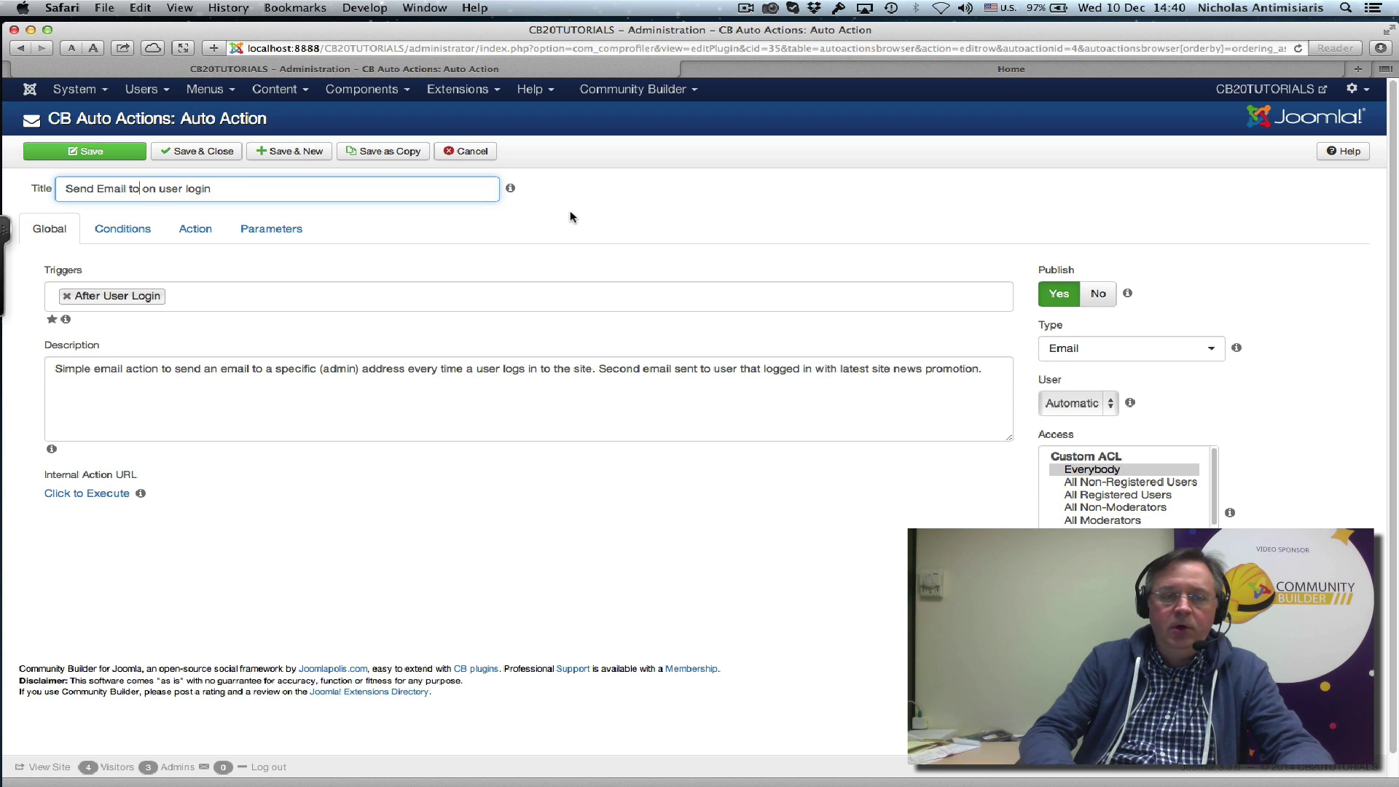
{"action": "key", "text": "Delete"}
{"action": "key", "text": "Delete"}
{"action": "key", "text": "Delete"}
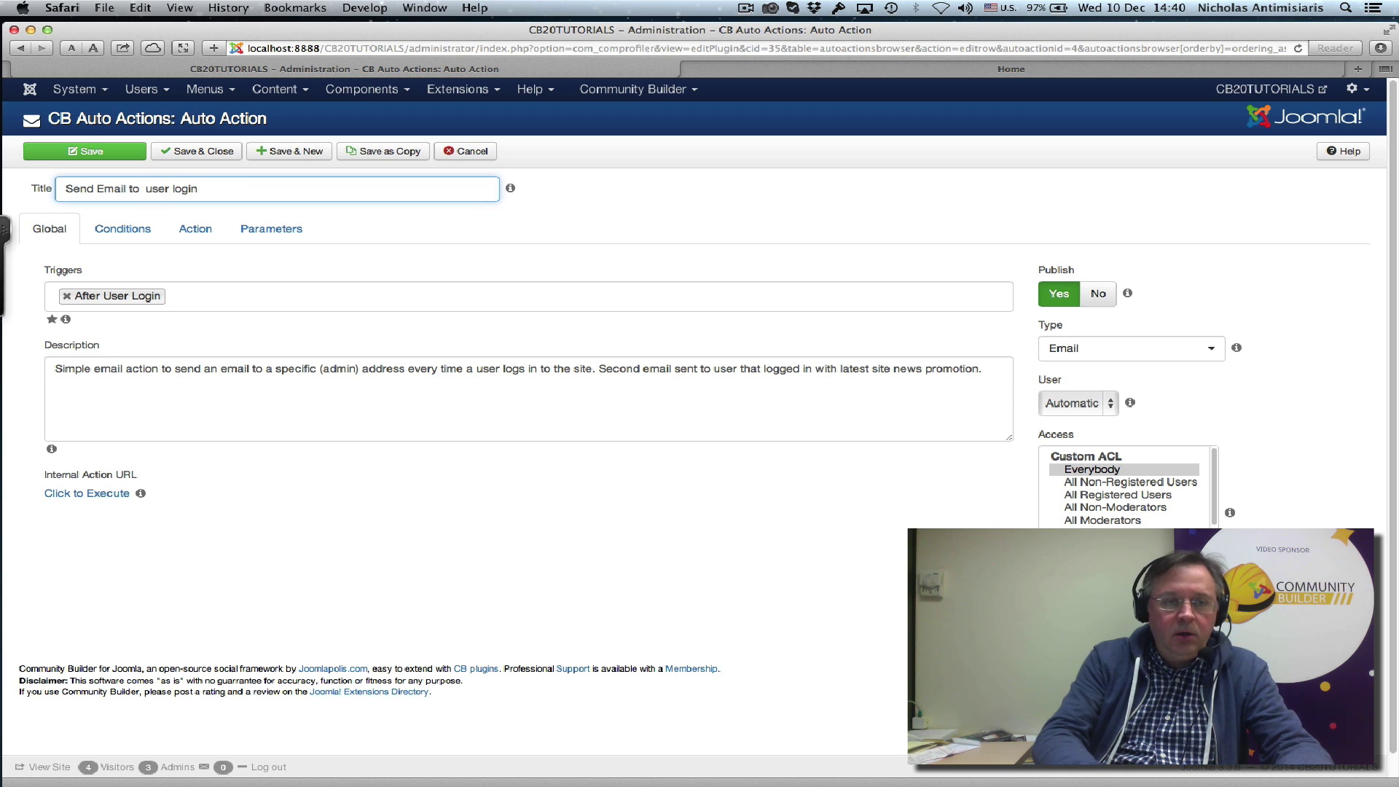
{"action": "type", "text": "user "}
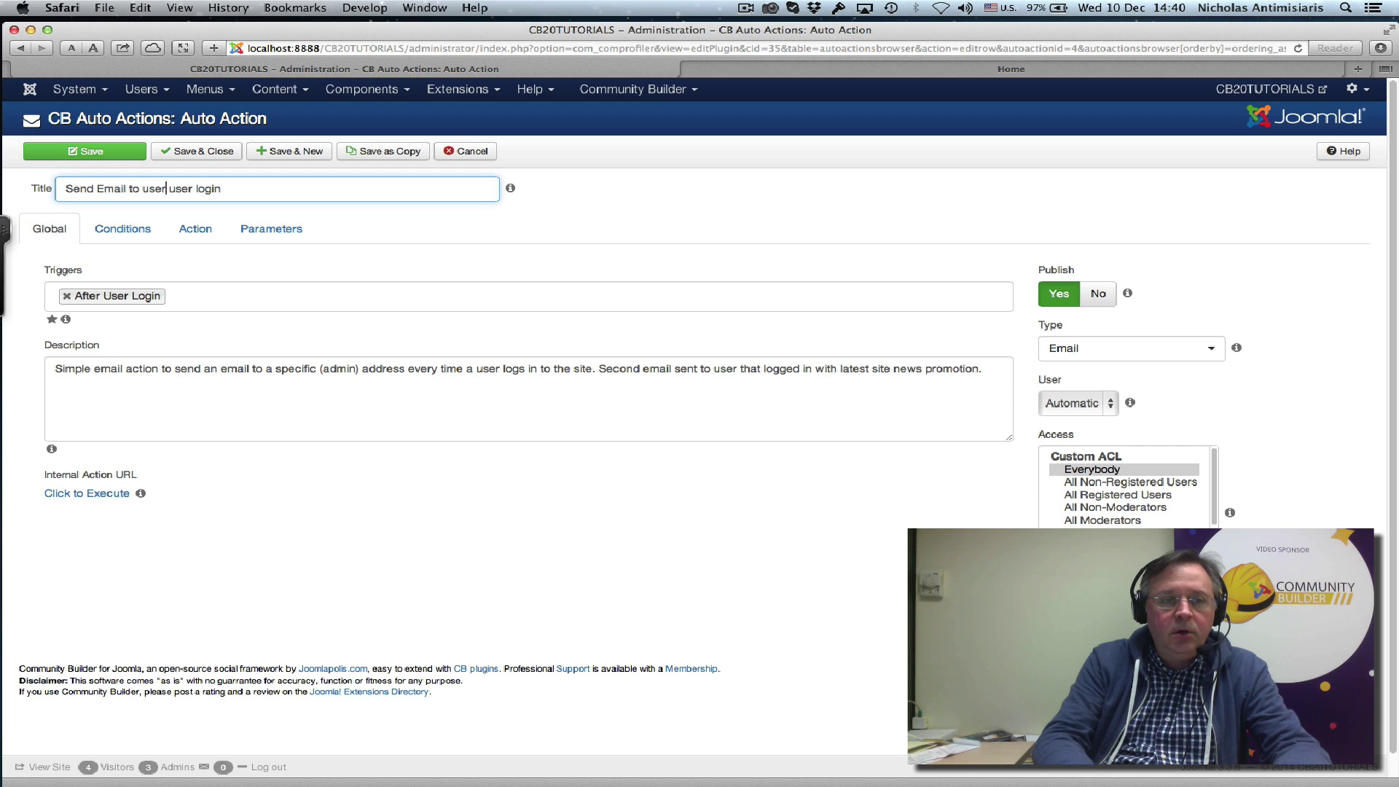
{"action": "type", "text": "with "}
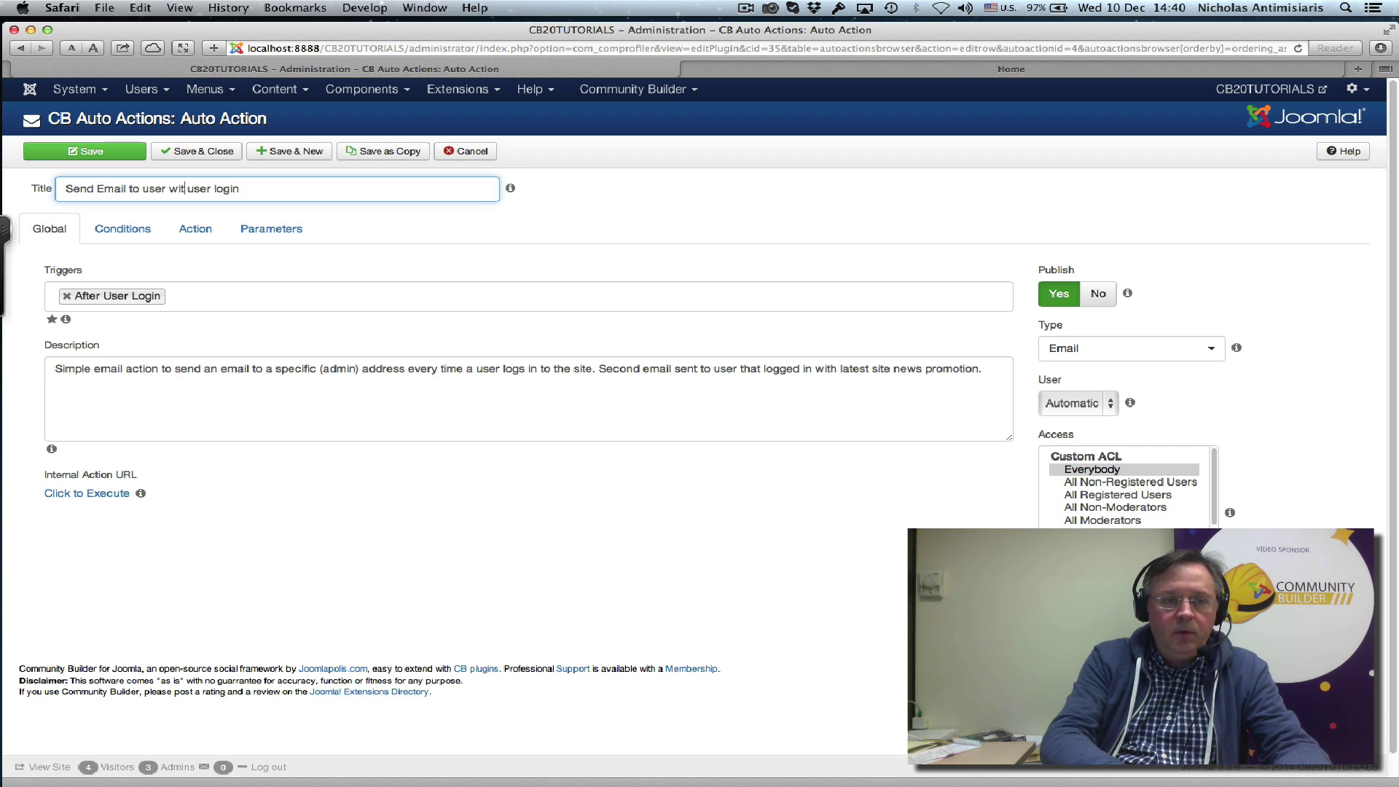
{"action": "type", "text": "promo"}
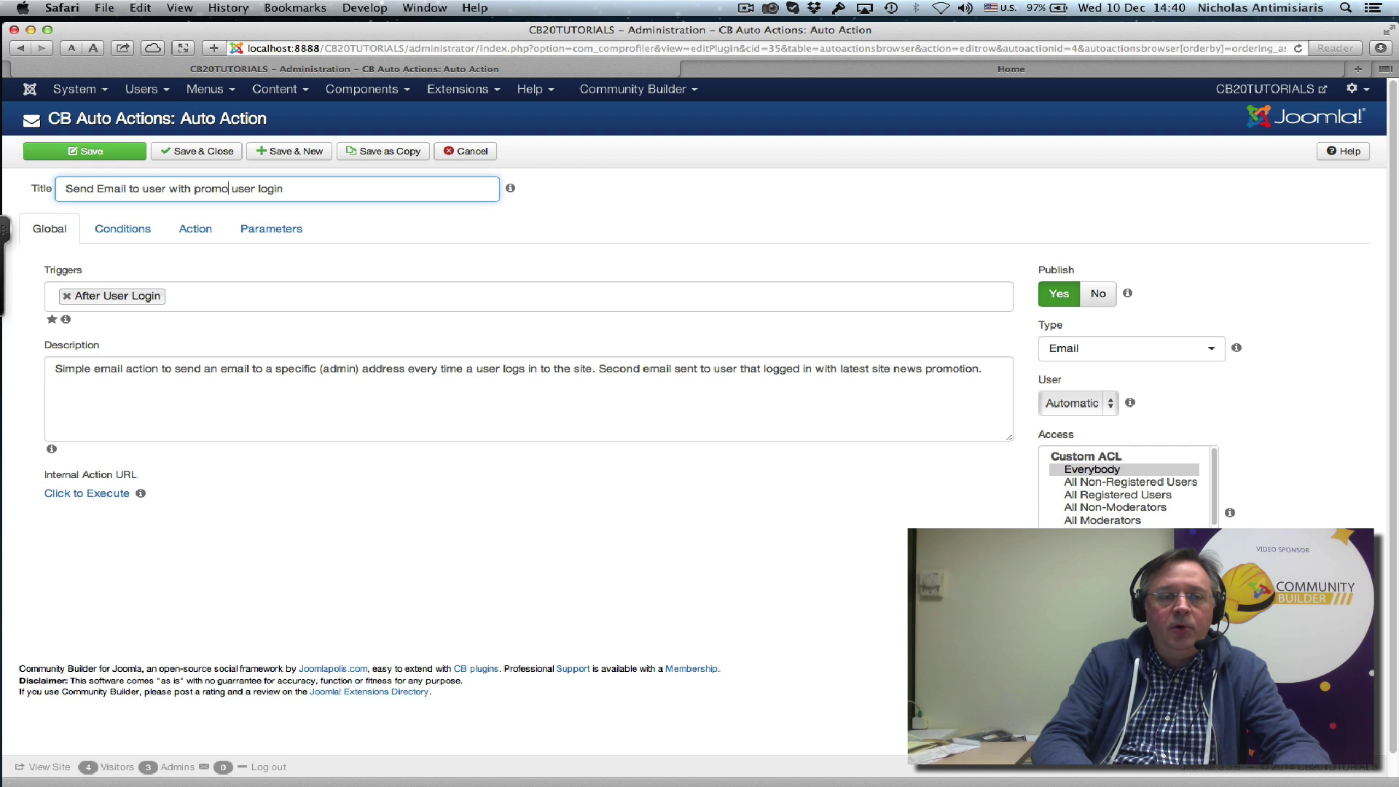
{"action": "key", "text": "BackSpace"}
{"action": "key", "text": "BackSpace"}
{"action": "key", "text": "BackSpace"}
{"action": "key", "text": "BackSpace"}
{"action": "key", "text": "BackSpace"}
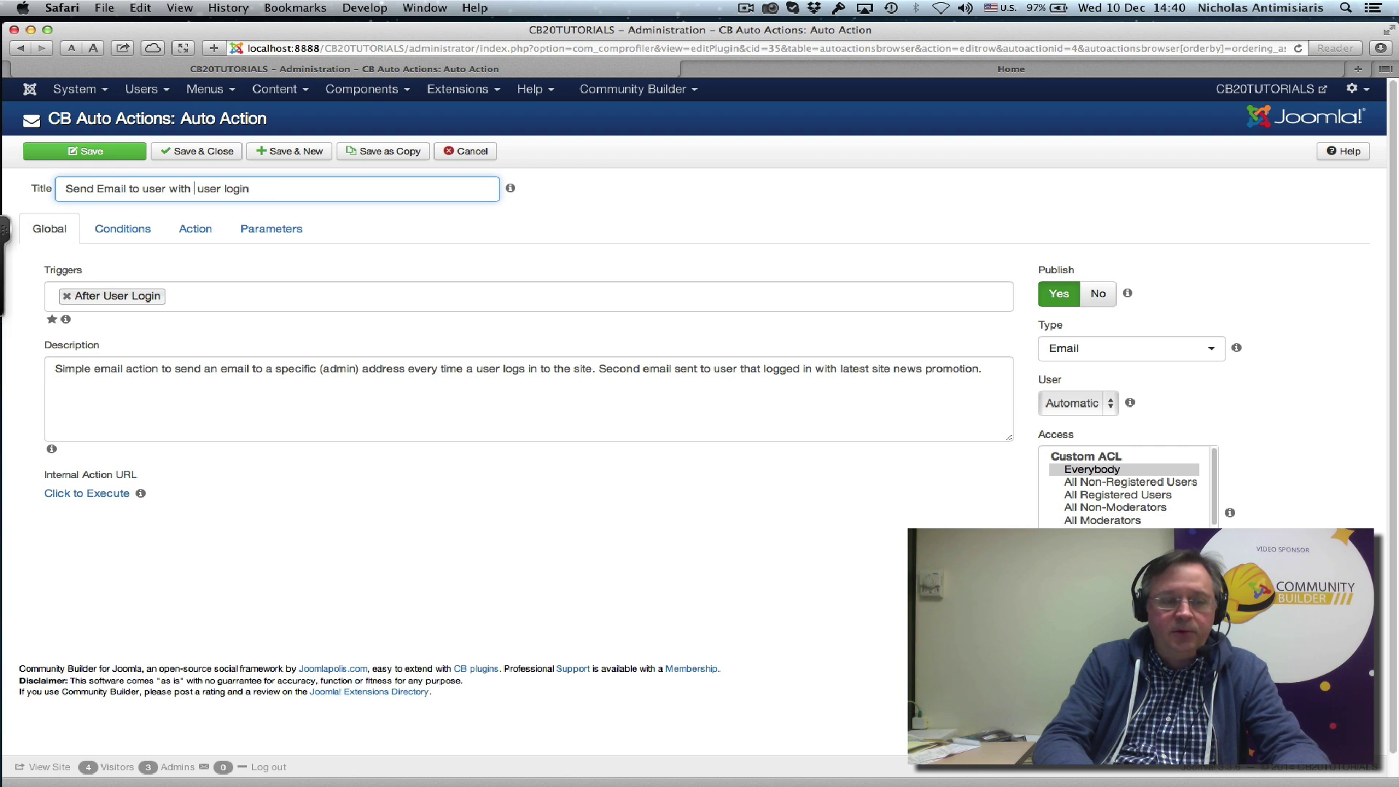
{"action": "type", "text": "site promo"}
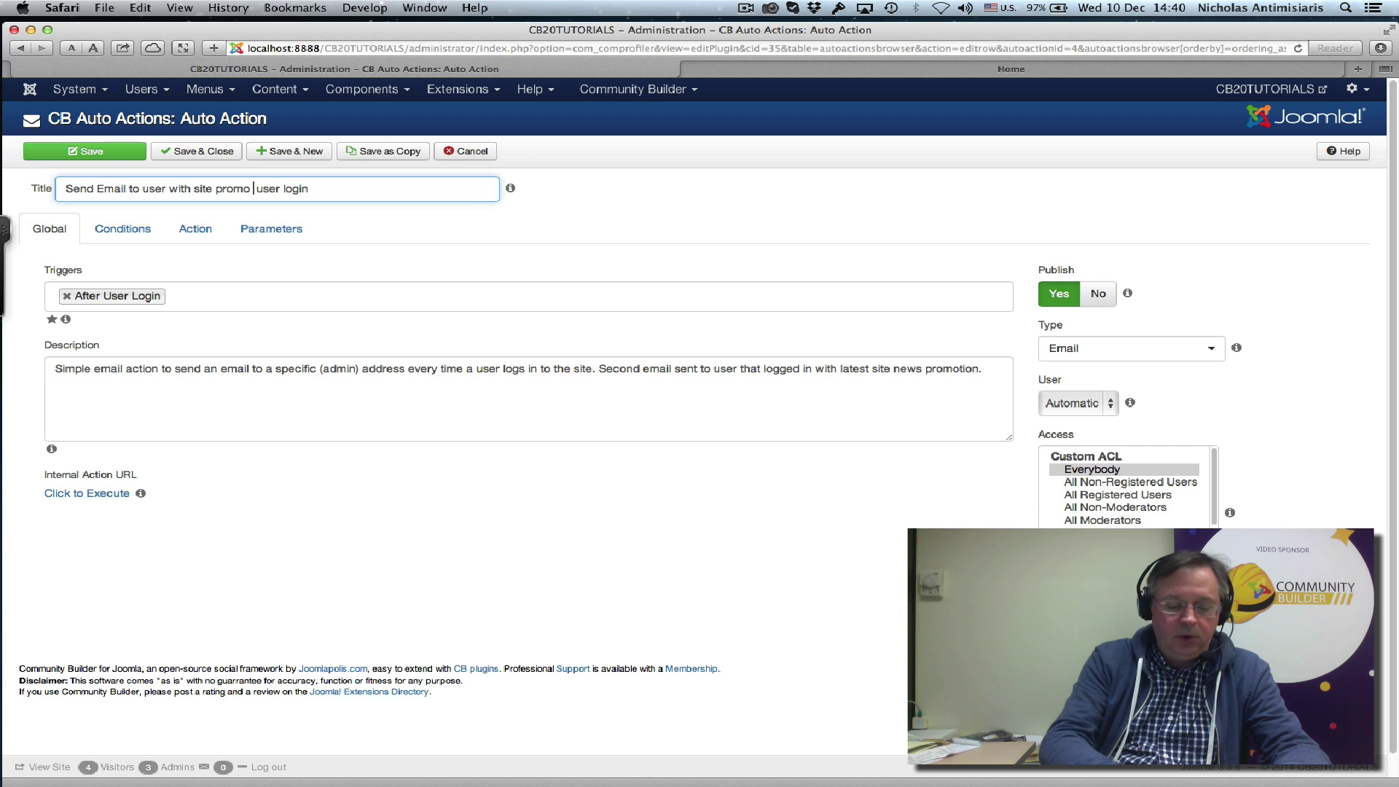
{"action": "type", "text": " on"}
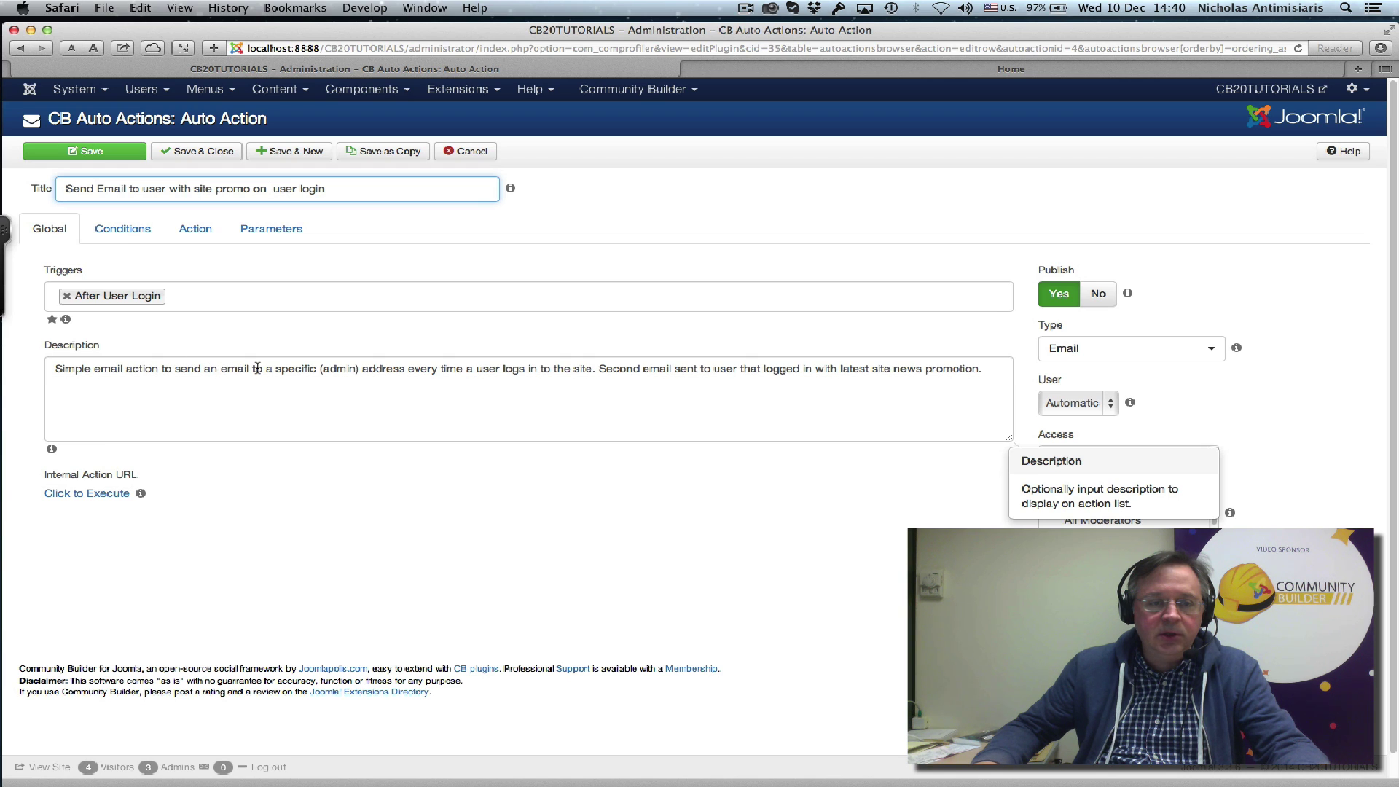
Delete the admin-address part of the description, leaving only the user promo wording.
{"action": "left_click_drag", "start_coordinate": [271, 369], "coordinate": [979, 368]}
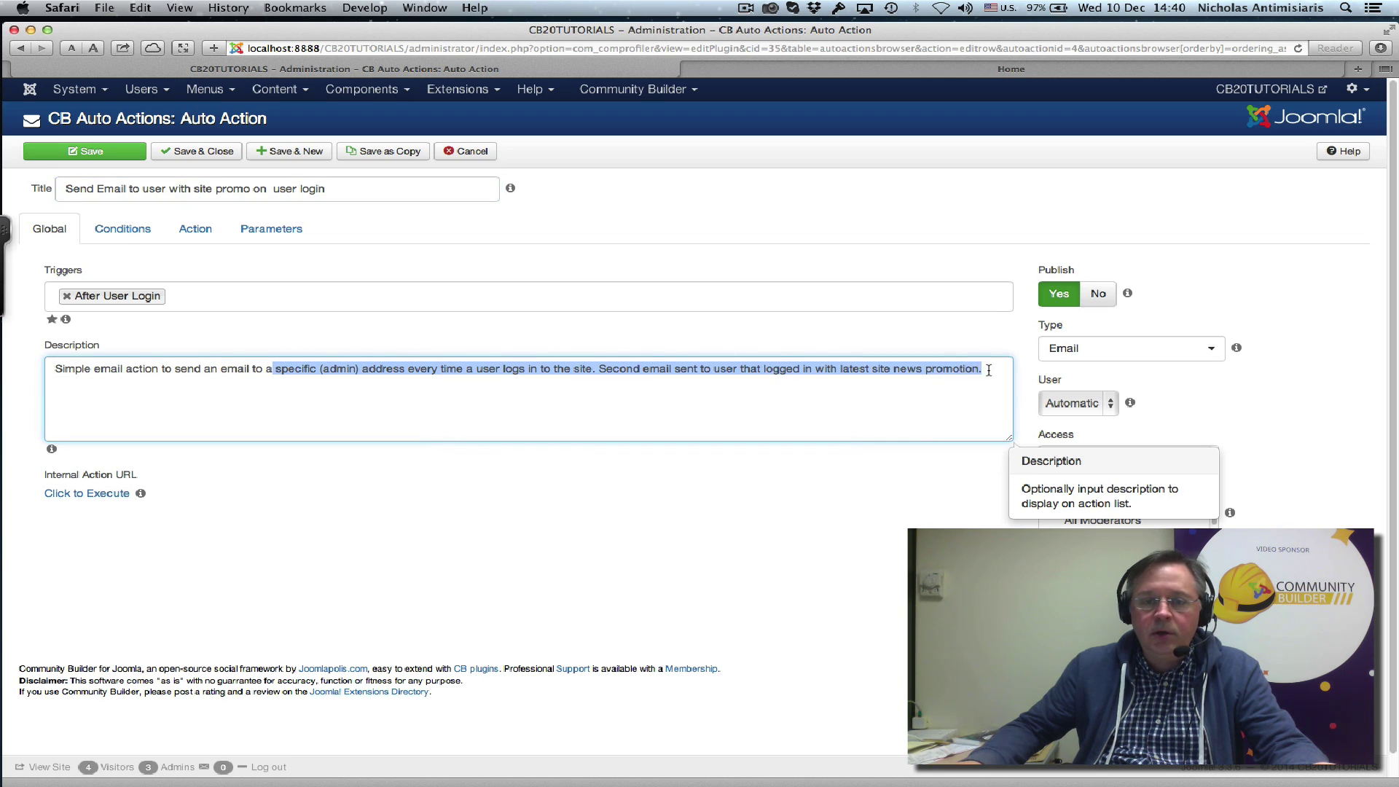
{"action": "left_click", "coordinate": [719, 370]}
{"action": "left_click_drag", "start_coordinate": [714, 370], "coordinate": [276, 367]}
{"action": "key", "text": "BackSpace"}
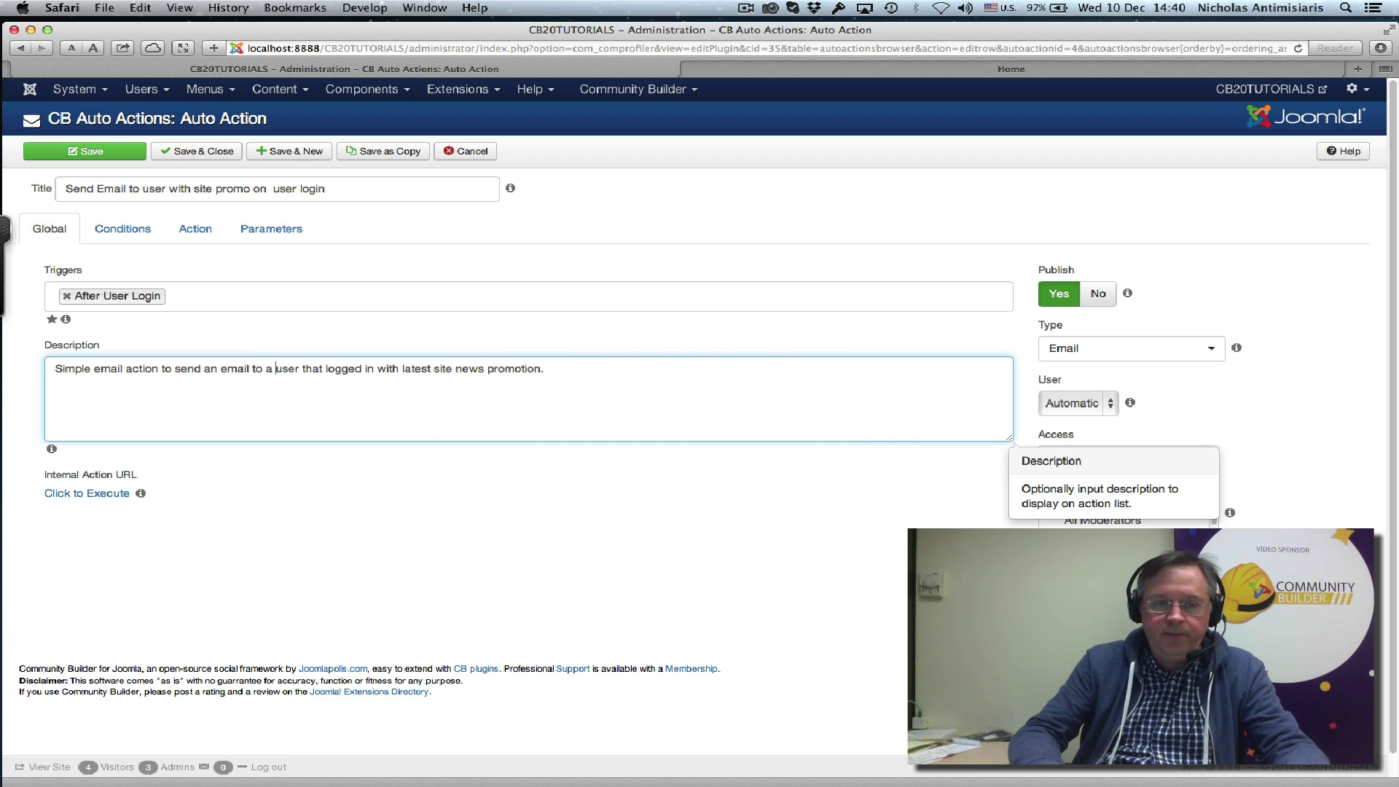
{"action": "key", "text": "BackSpace"}
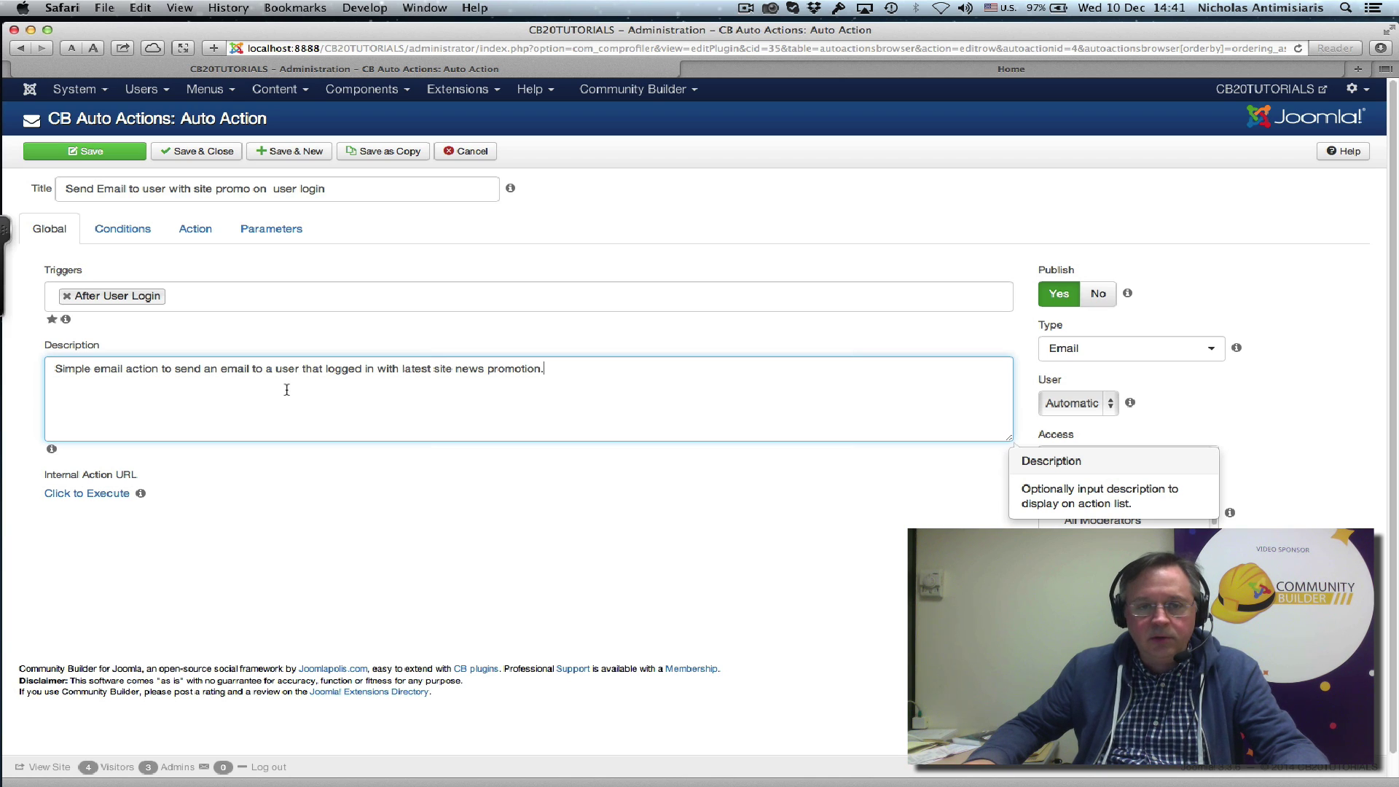
{"action": "left_click", "coordinate": [437, 264]}
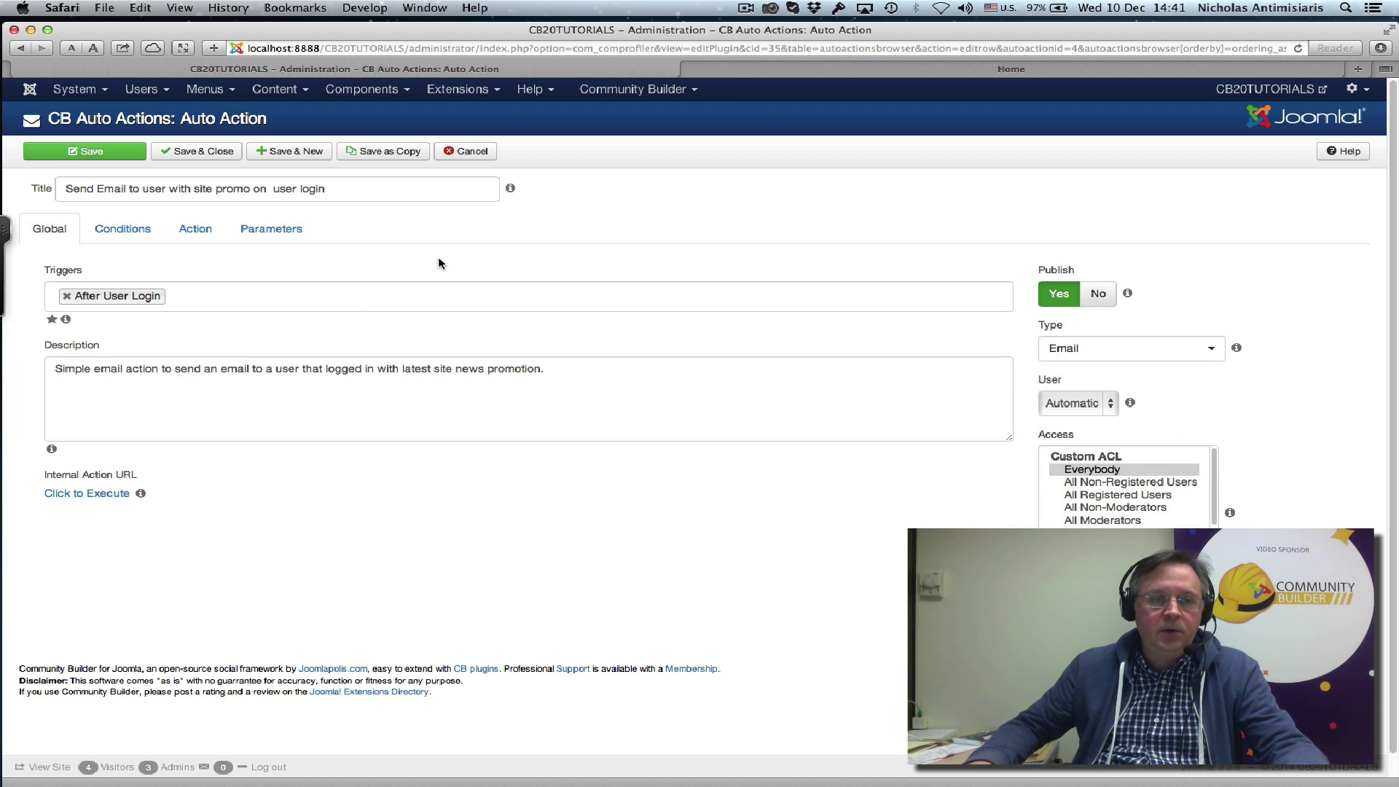
Save the renamed promo action, check its email settings, and Save & Close to the list.
{"action": "left_click", "coordinate": [91, 151]}
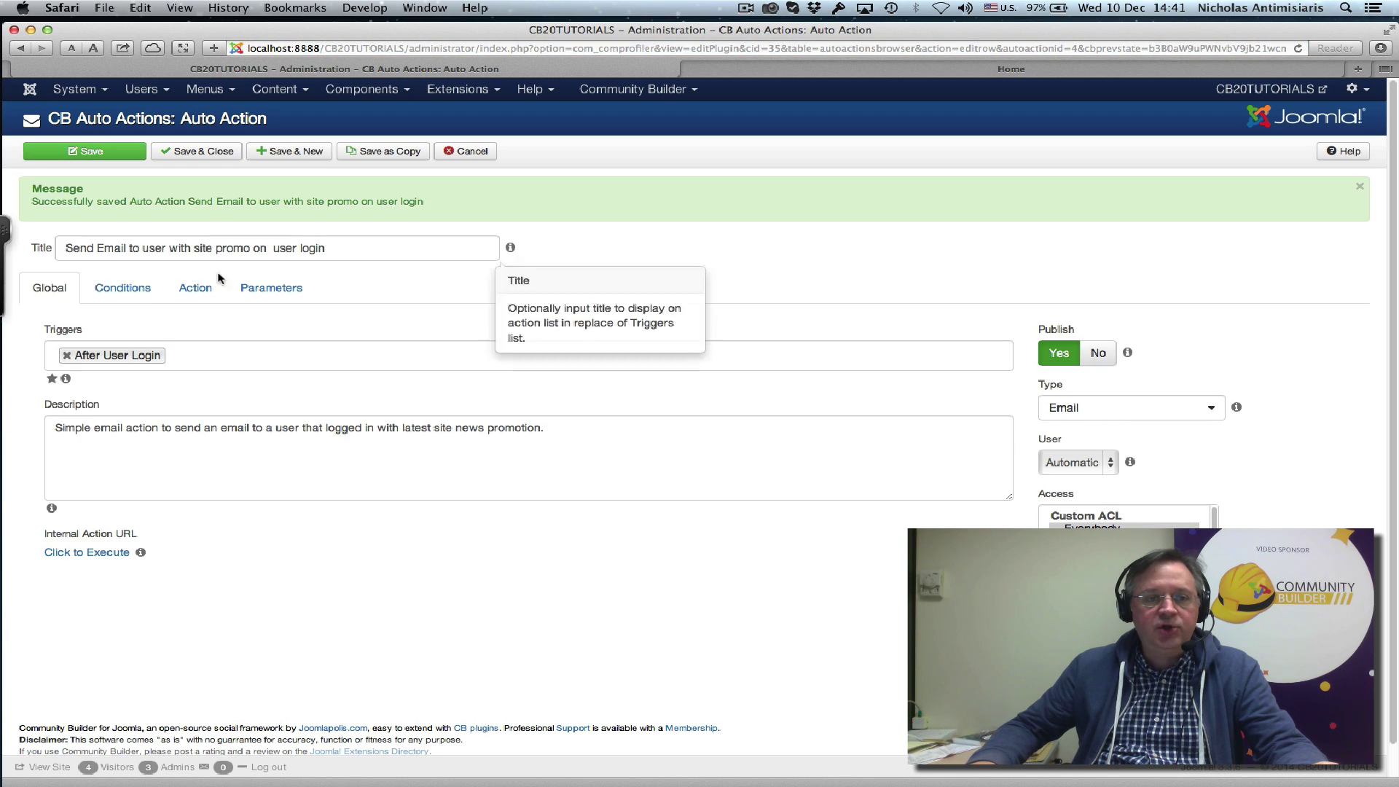
{"action": "left_click", "coordinate": [204, 287]}
{"action": "scroll", "coordinate": [725, 368], "scroll_direction": "down", "scroll_amount": 3}
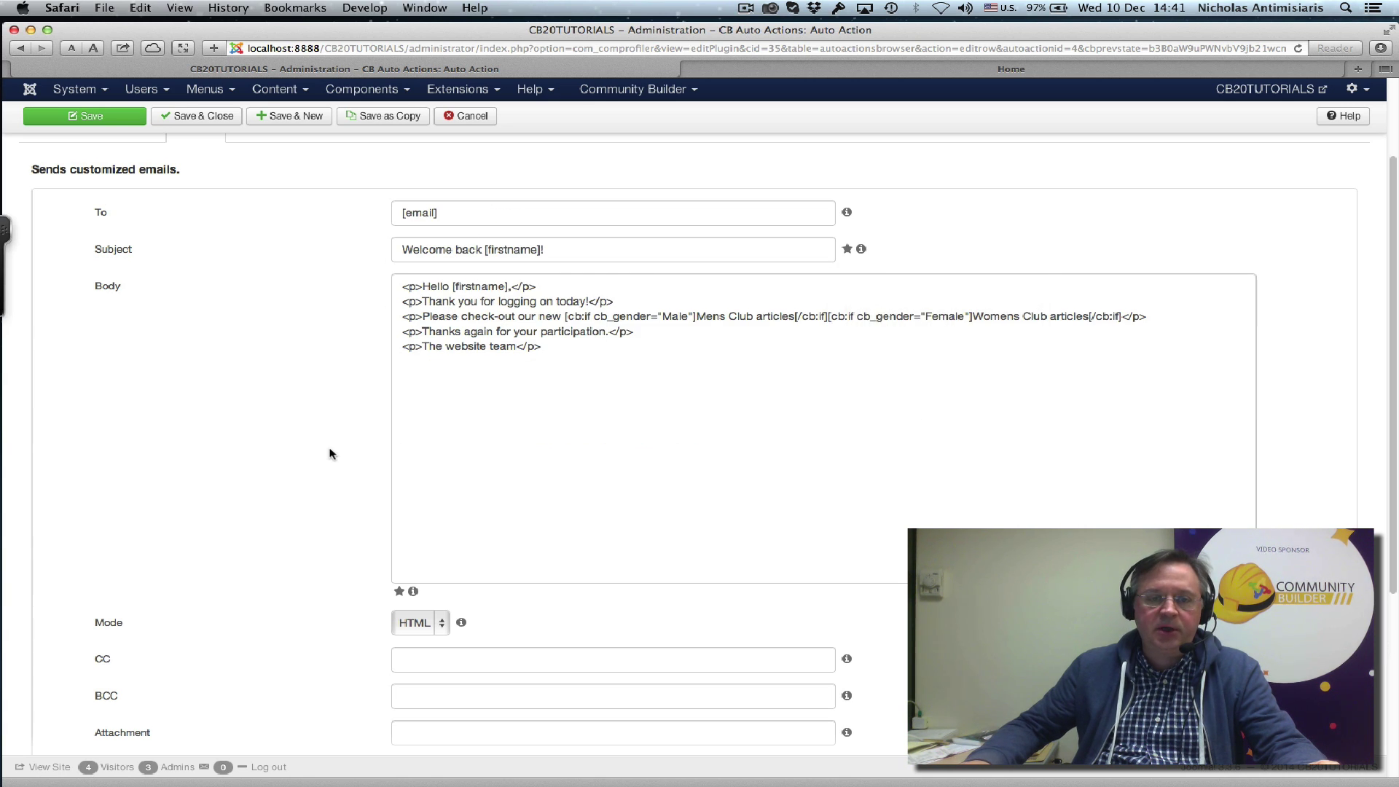
{"action": "scroll", "coordinate": [329, 452], "scroll_direction": "up", "scroll_amount": 5}
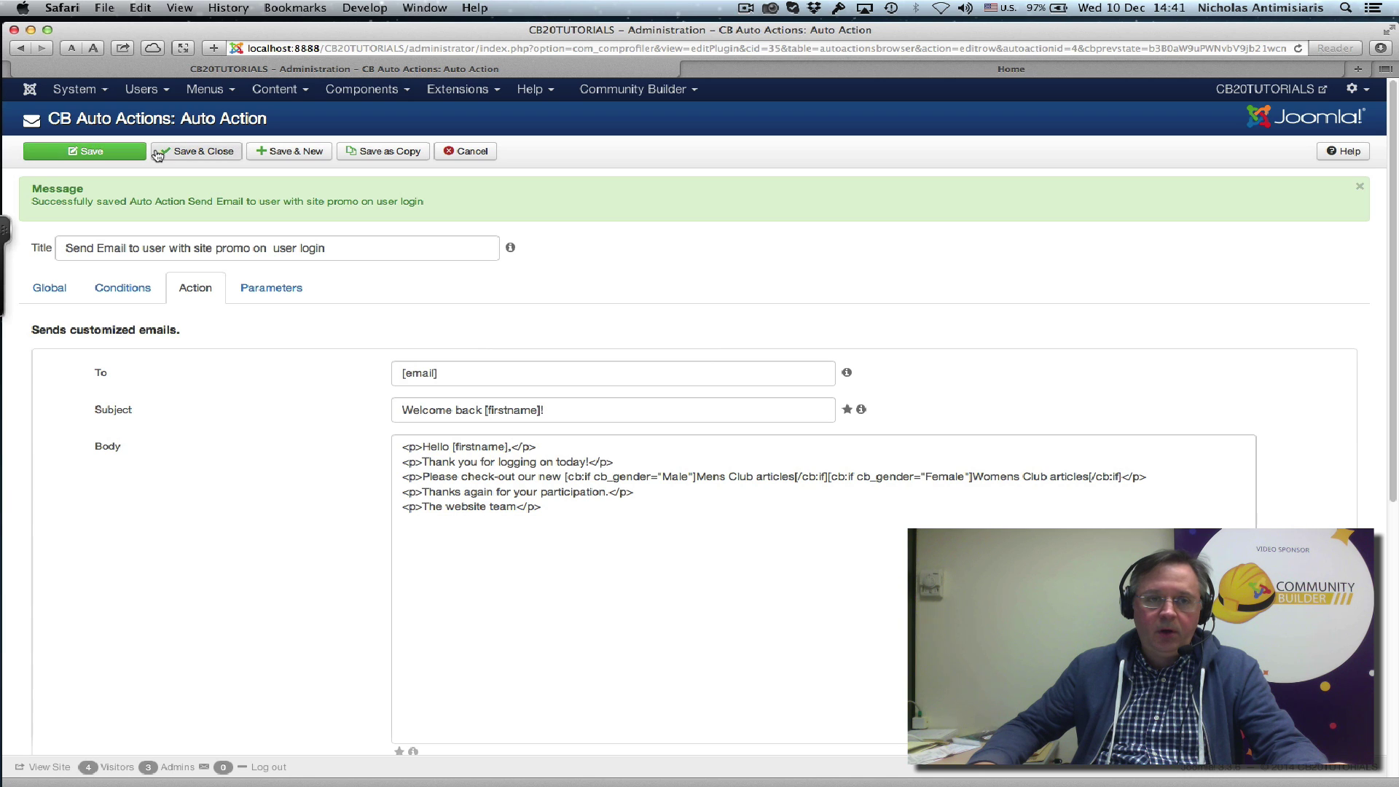
{"action": "left_click", "coordinate": [116, 153]}
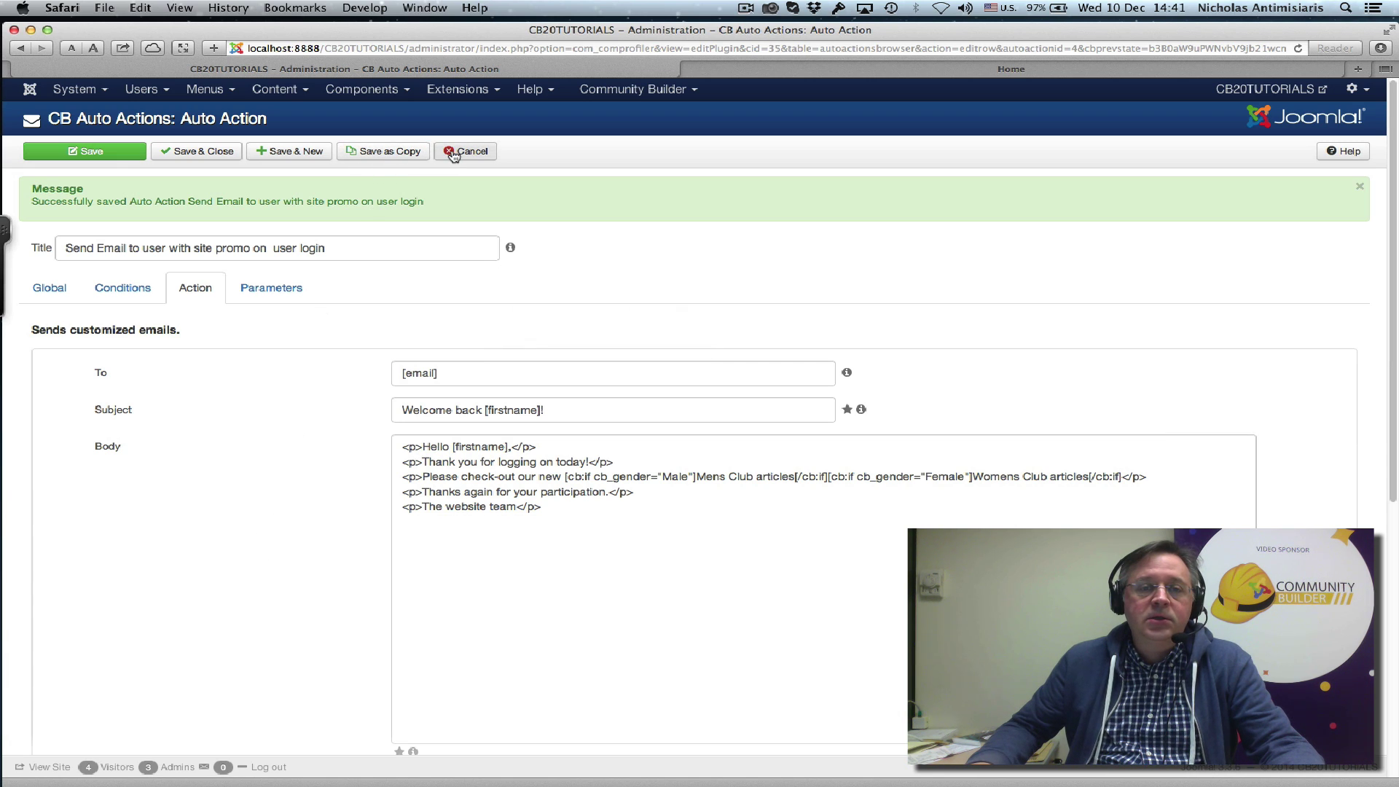
{"action": "left_click", "coordinate": [210, 155]}
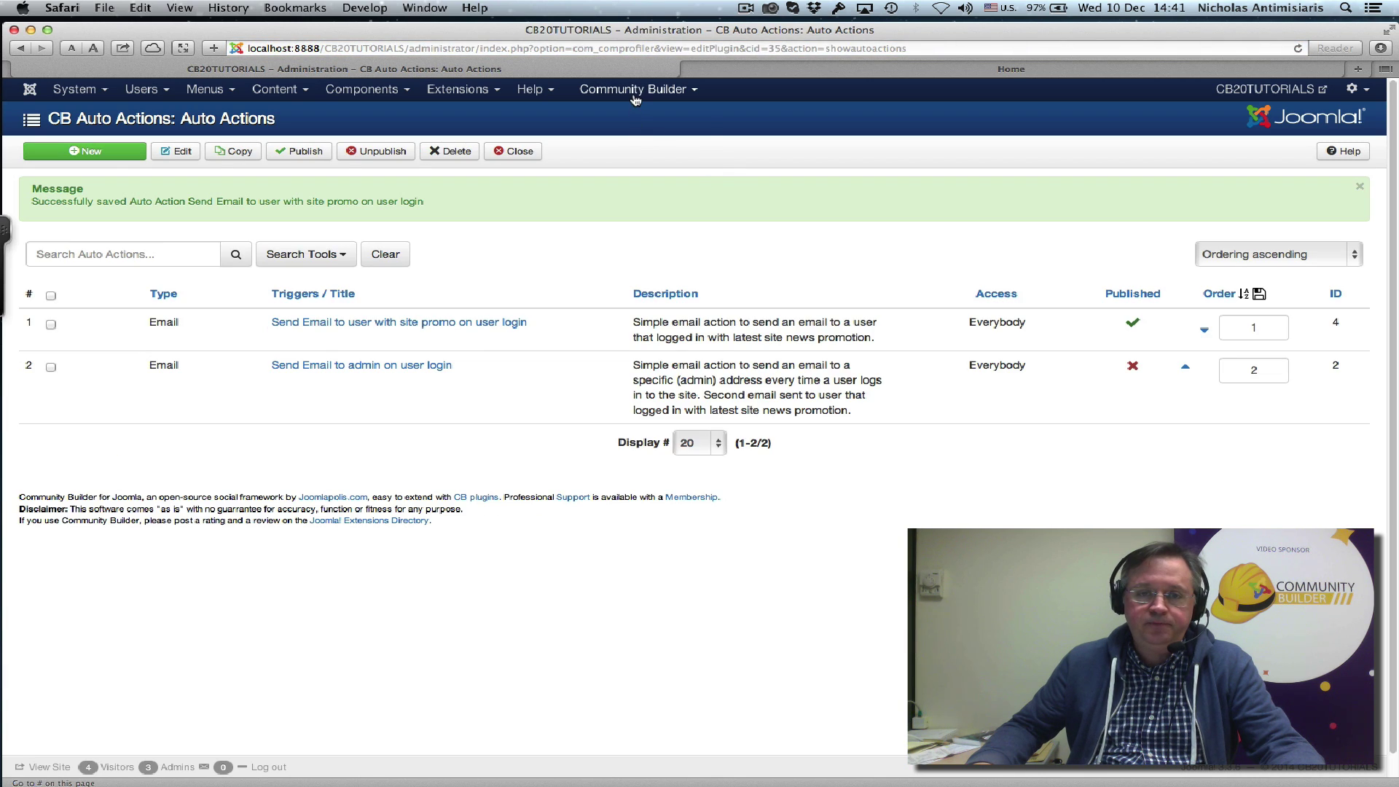
Start a new CB field titled 'Promo Email Sent' with the name 'promosent'.
{"action": "left_click", "coordinate": [634, 95]}
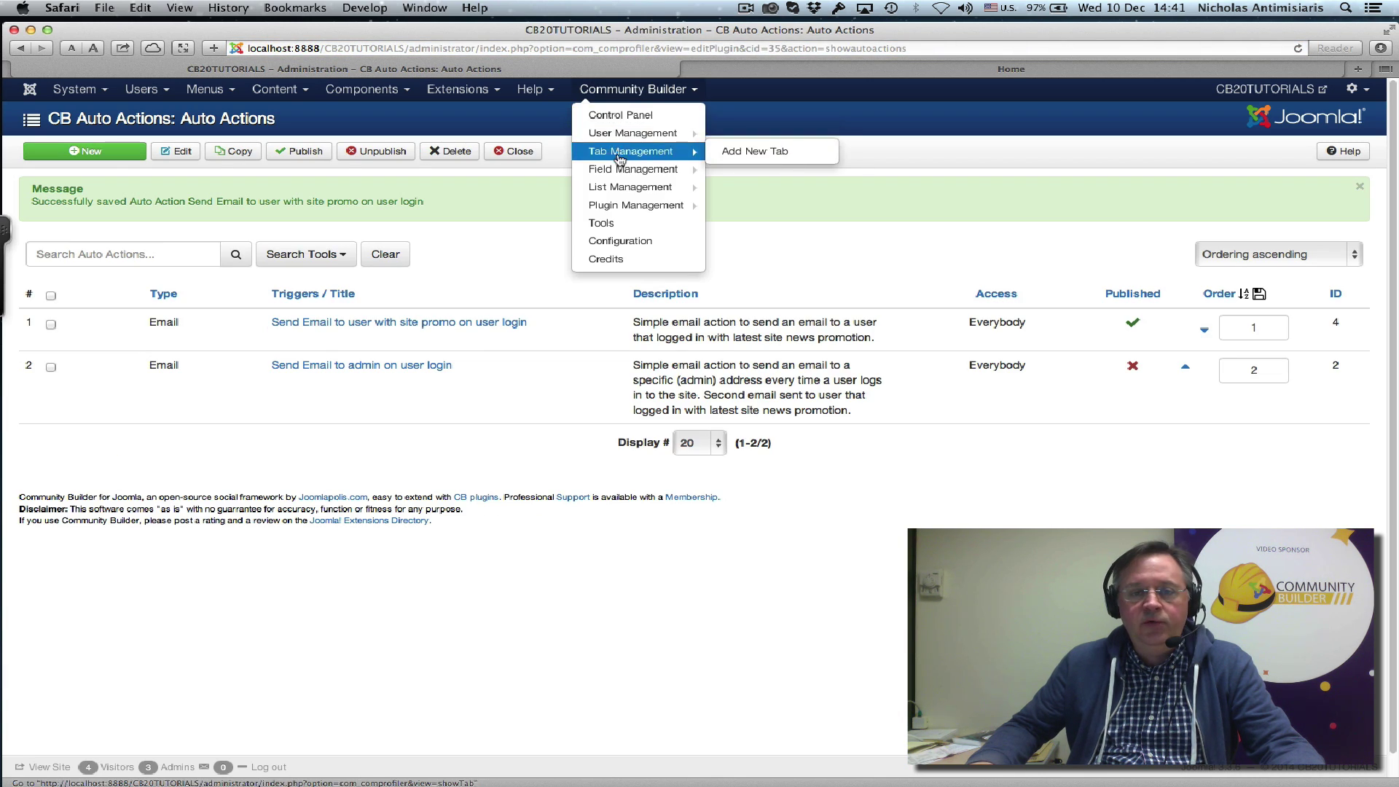
{"action": "mouse_move", "coordinate": [634, 172]}
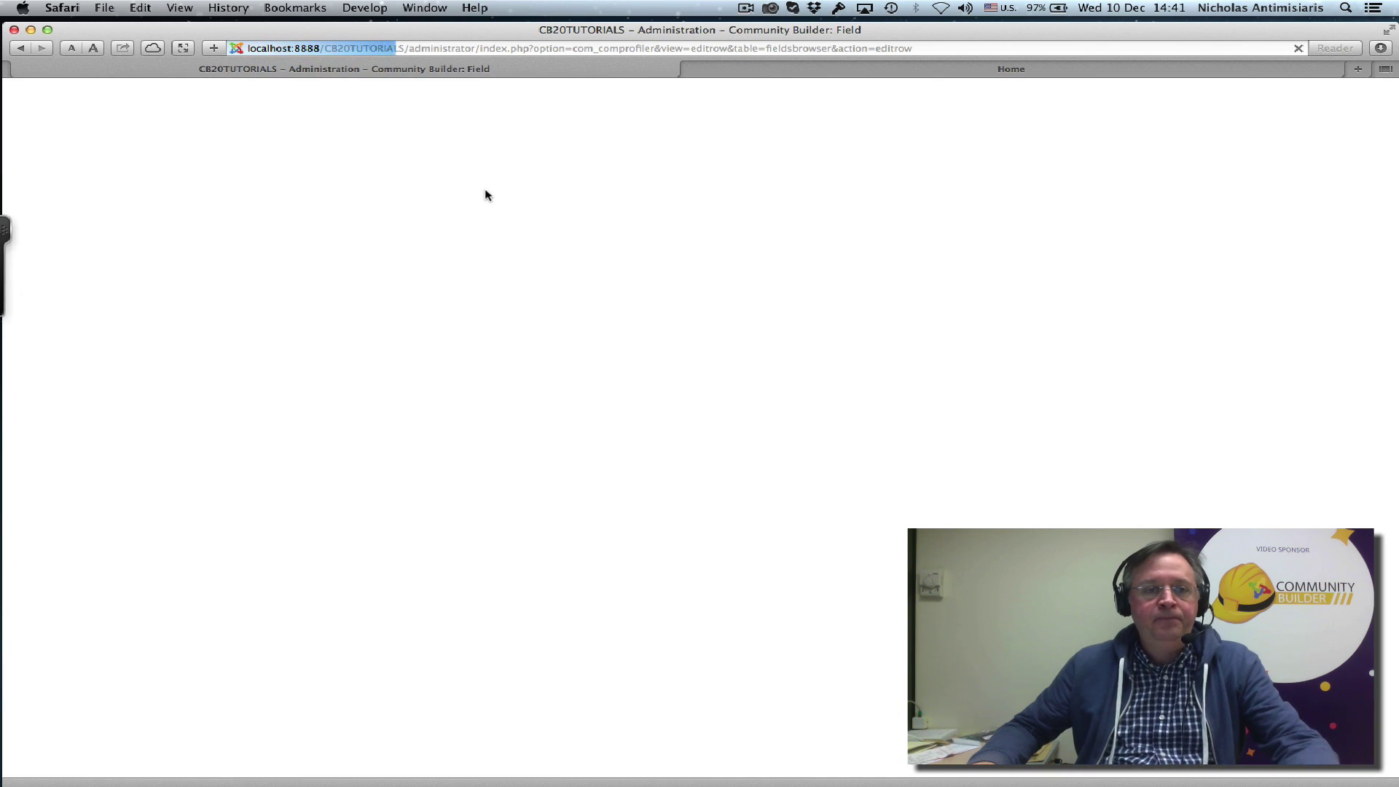
{"action": "left_click", "coordinate": [150, 188]}
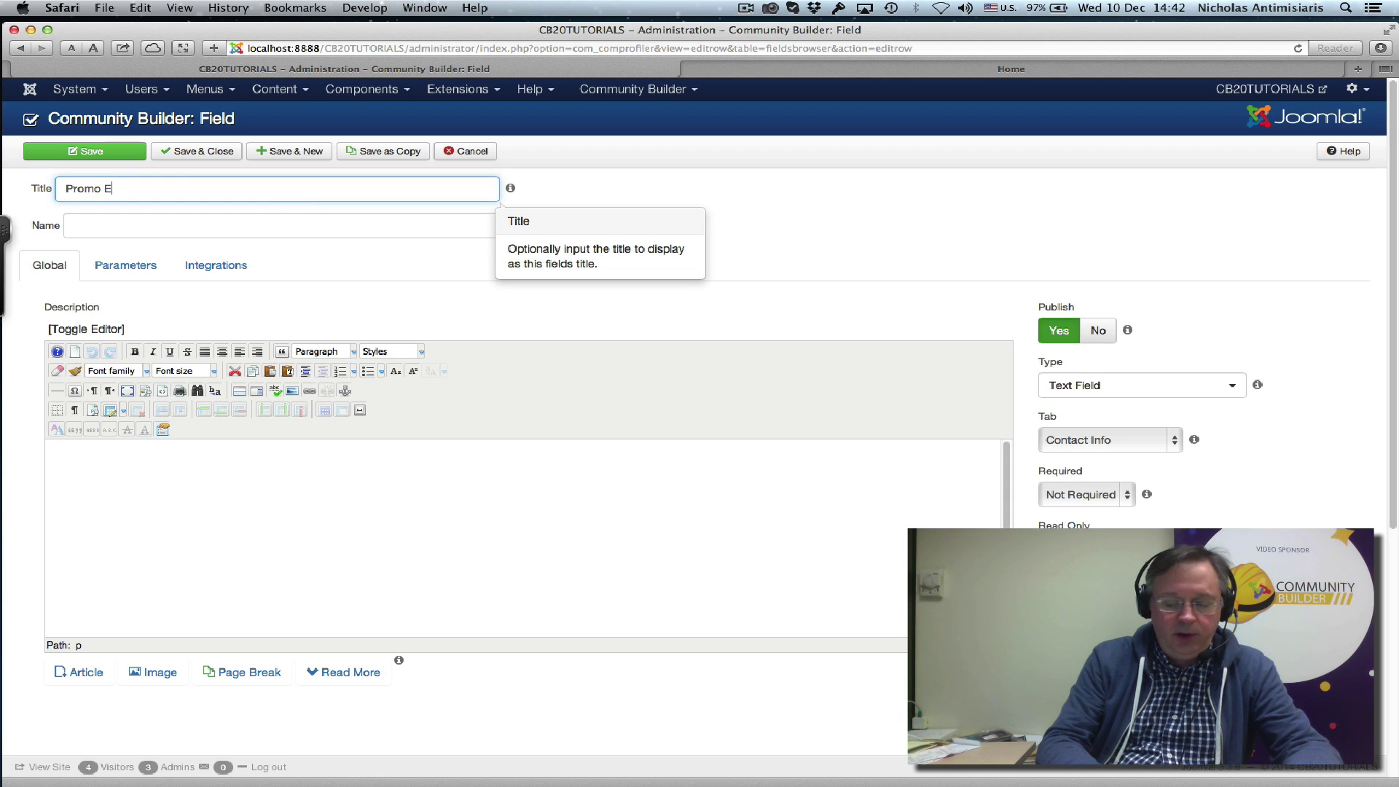
{"action": "type", "text": "Promo Email S"}
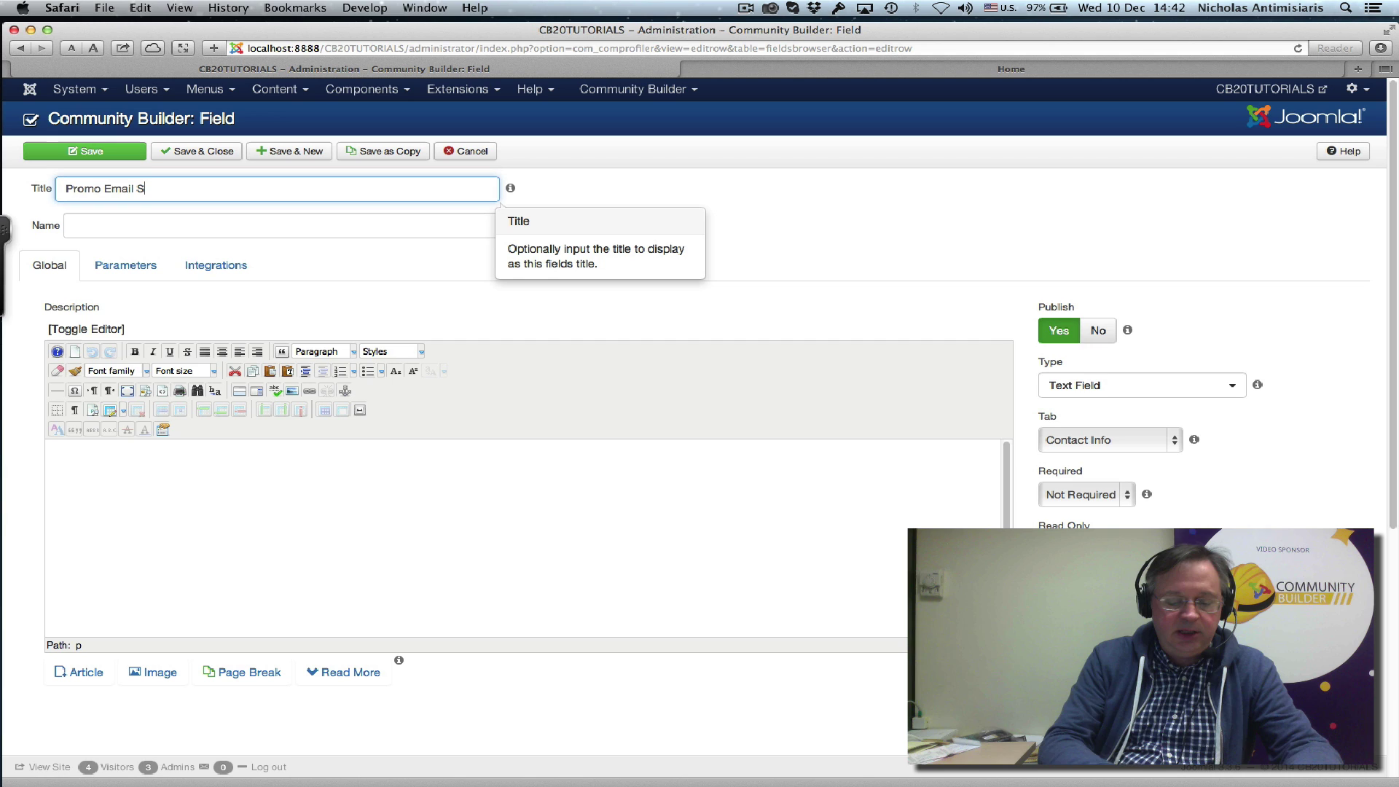
{"action": "type", "text": "ent"}
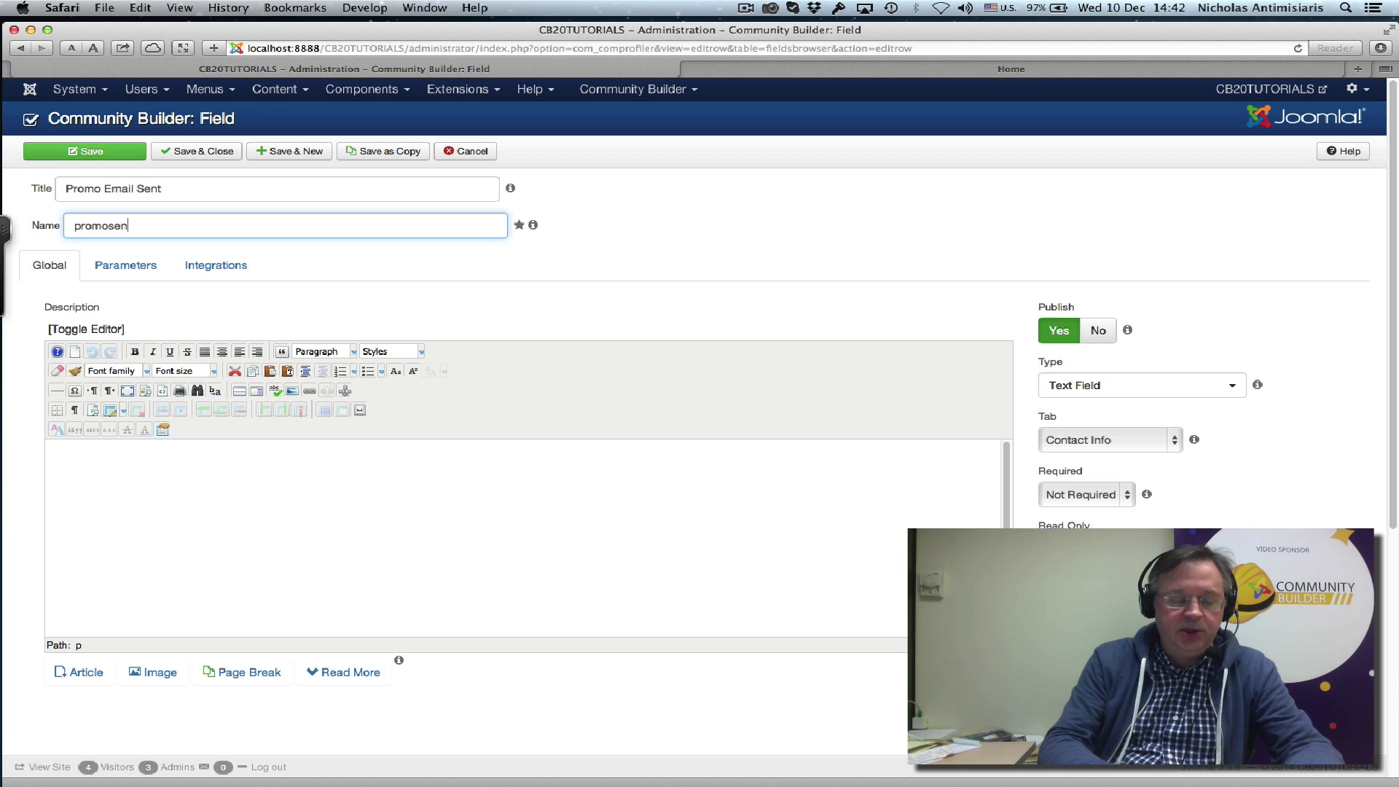
{"action": "type", "text": "promosent"}
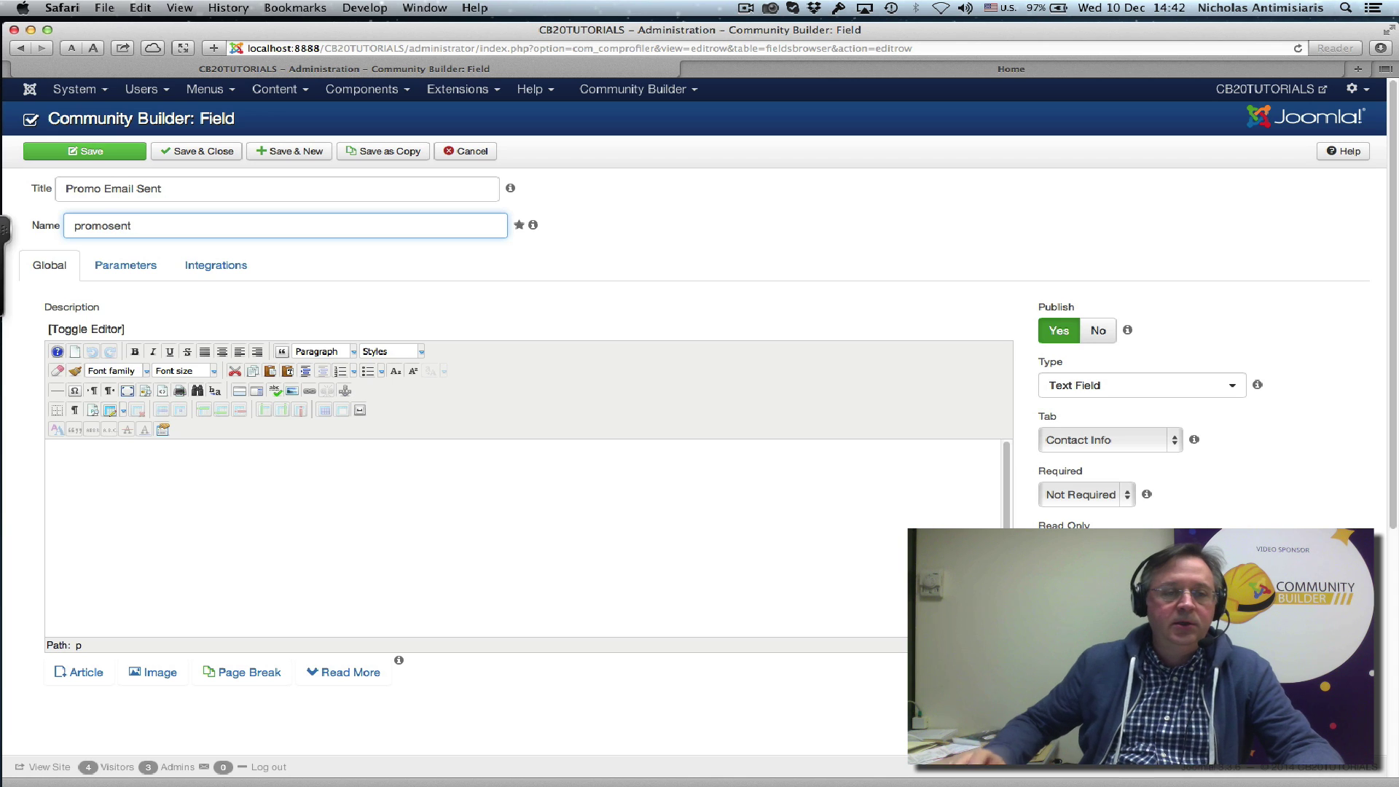
{"action": "left_click", "coordinate": [549, 300]}
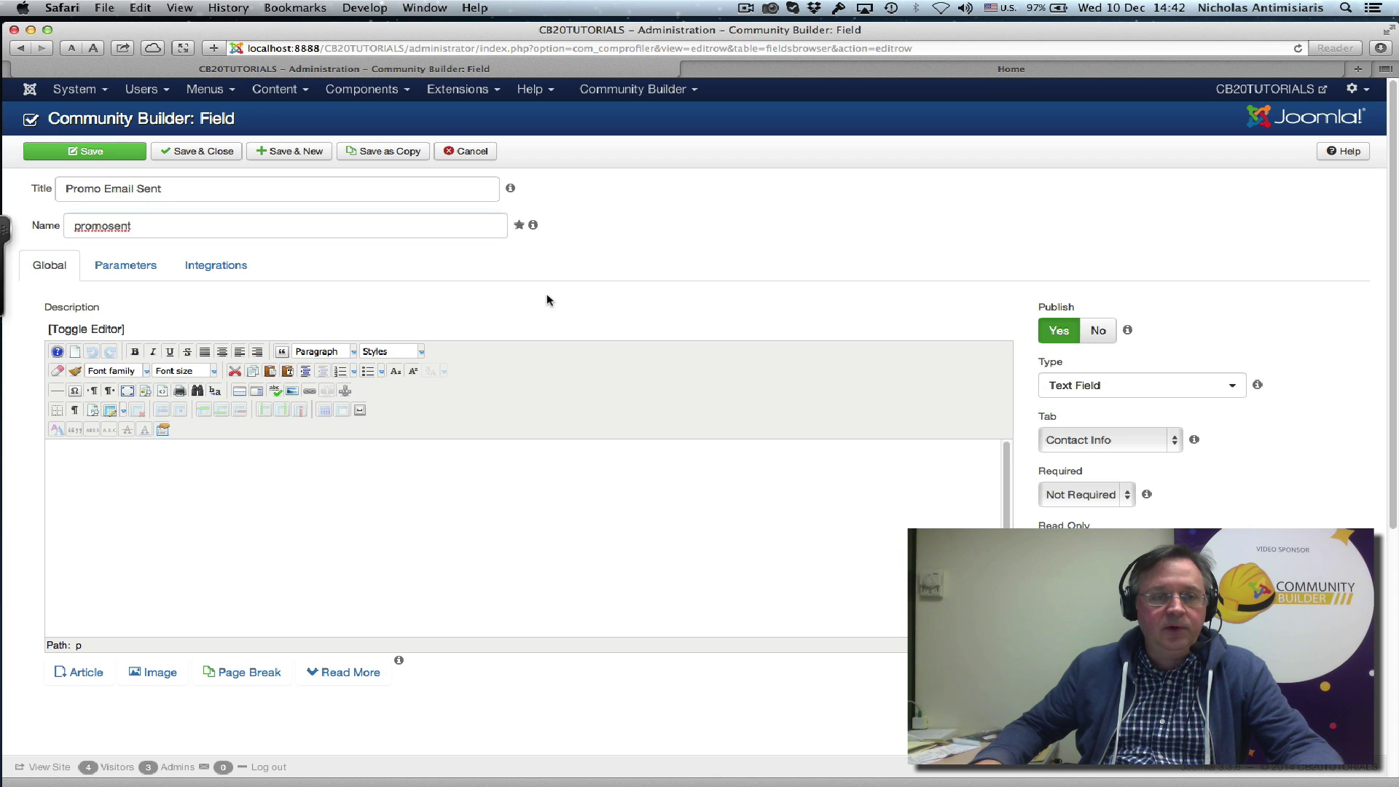
Make the field a single check box and set Show on Registration to No.
{"action": "left_click", "coordinate": [1230, 390]}
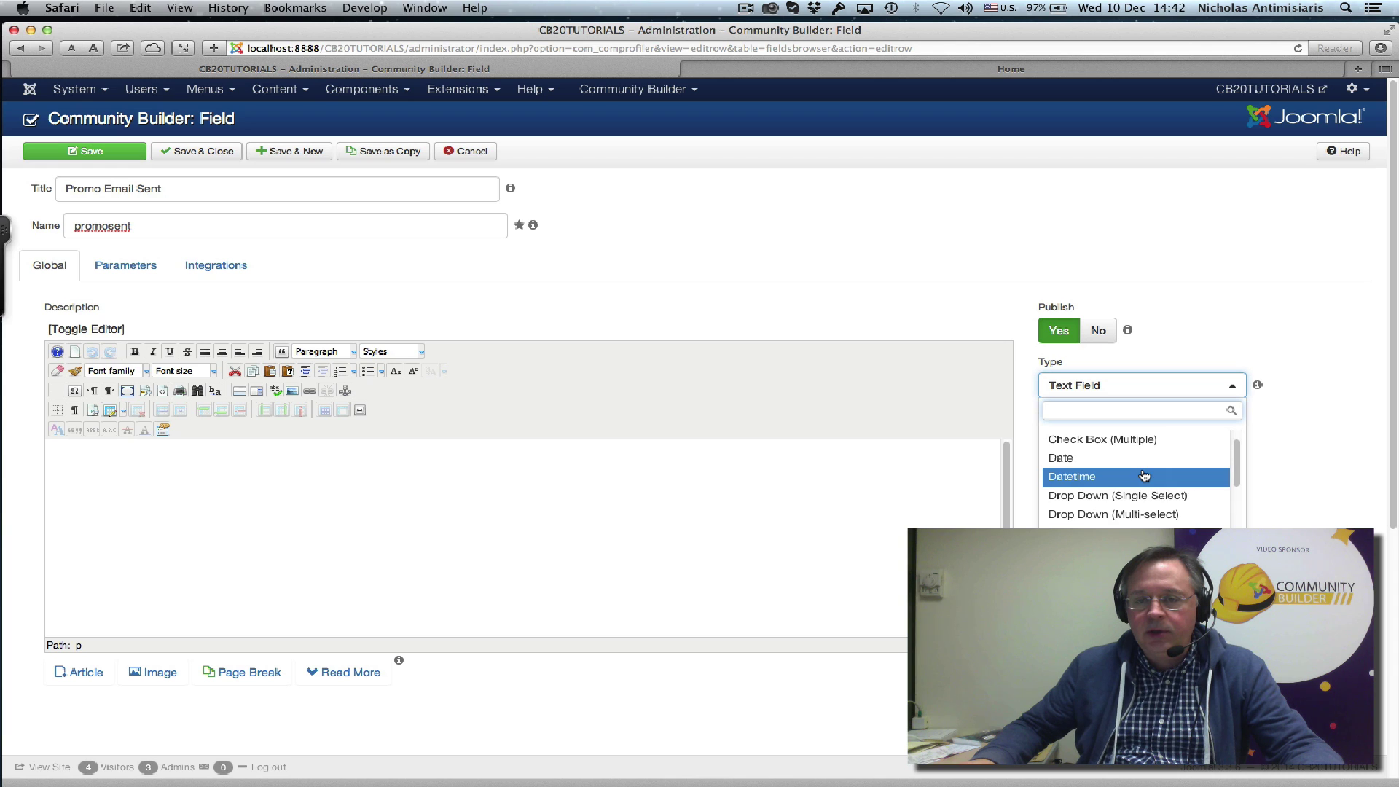
{"action": "scroll", "coordinate": [1143, 476], "scroll_direction": "up", "scroll_amount": 1}
{"action": "left_click", "coordinate": [1118, 440]}
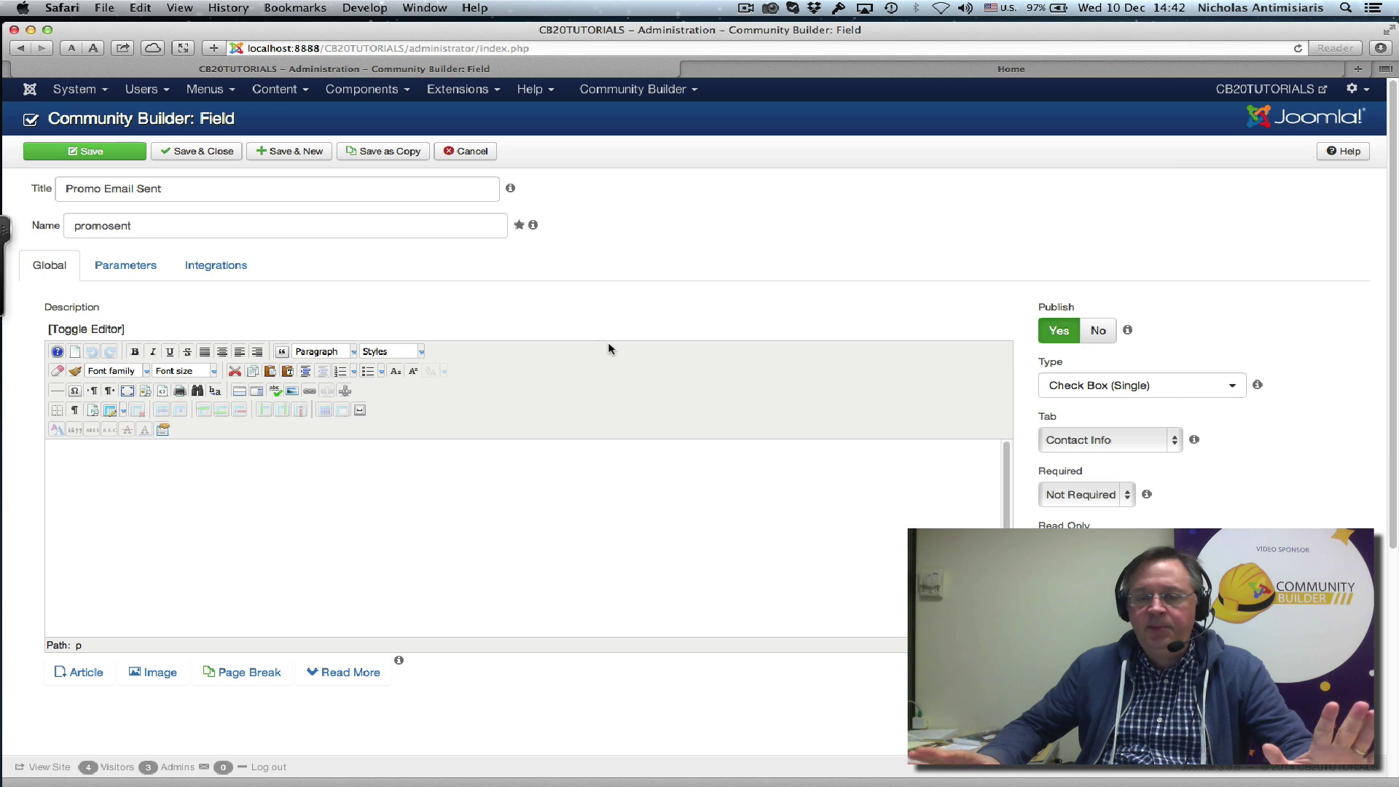
{"action": "scroll", "coordinate": [1021, 499], "scroll_direction": "down", "scroll_amount": 5}
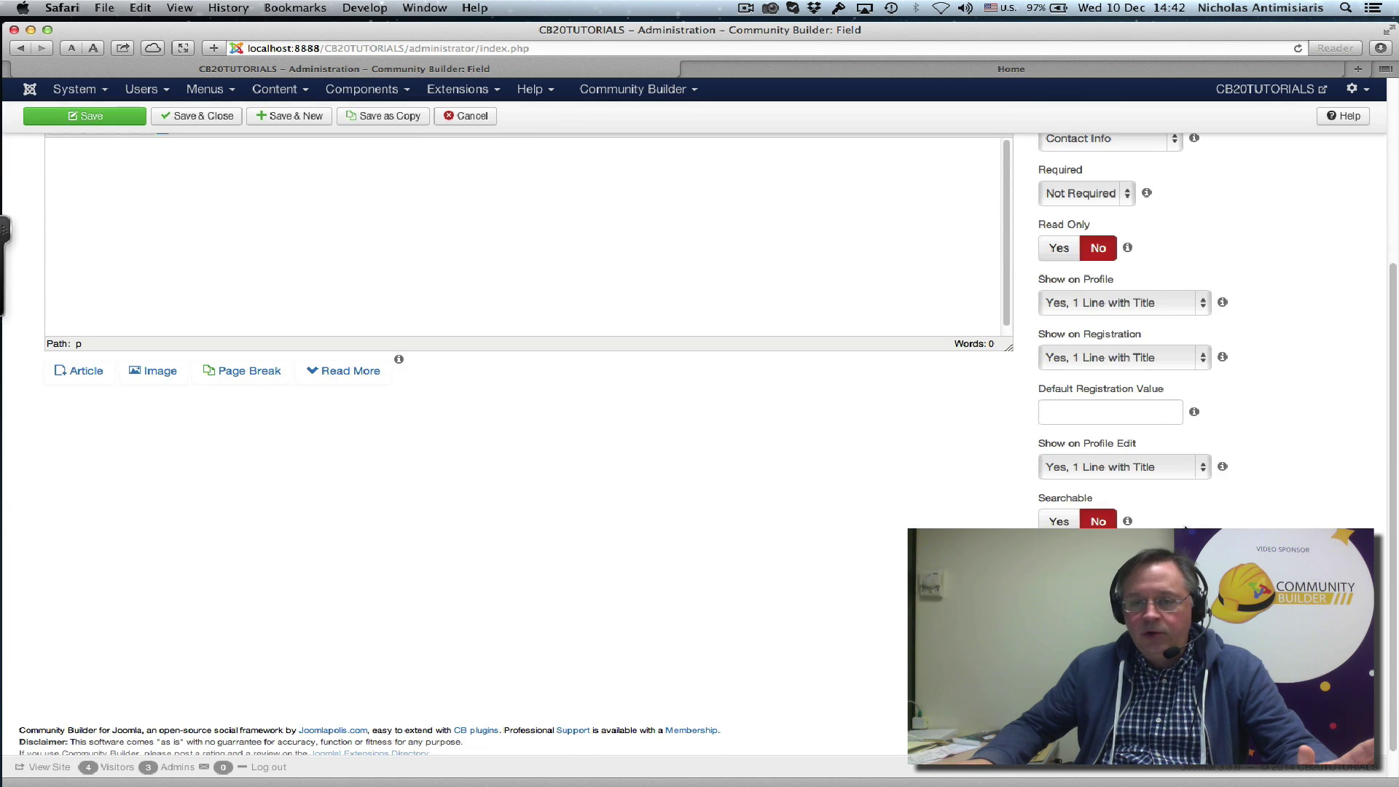
{"action": "left_click", "coordinate": [1101, 359]}
{"action": "left_click", "coordinate": [1056, 346]}
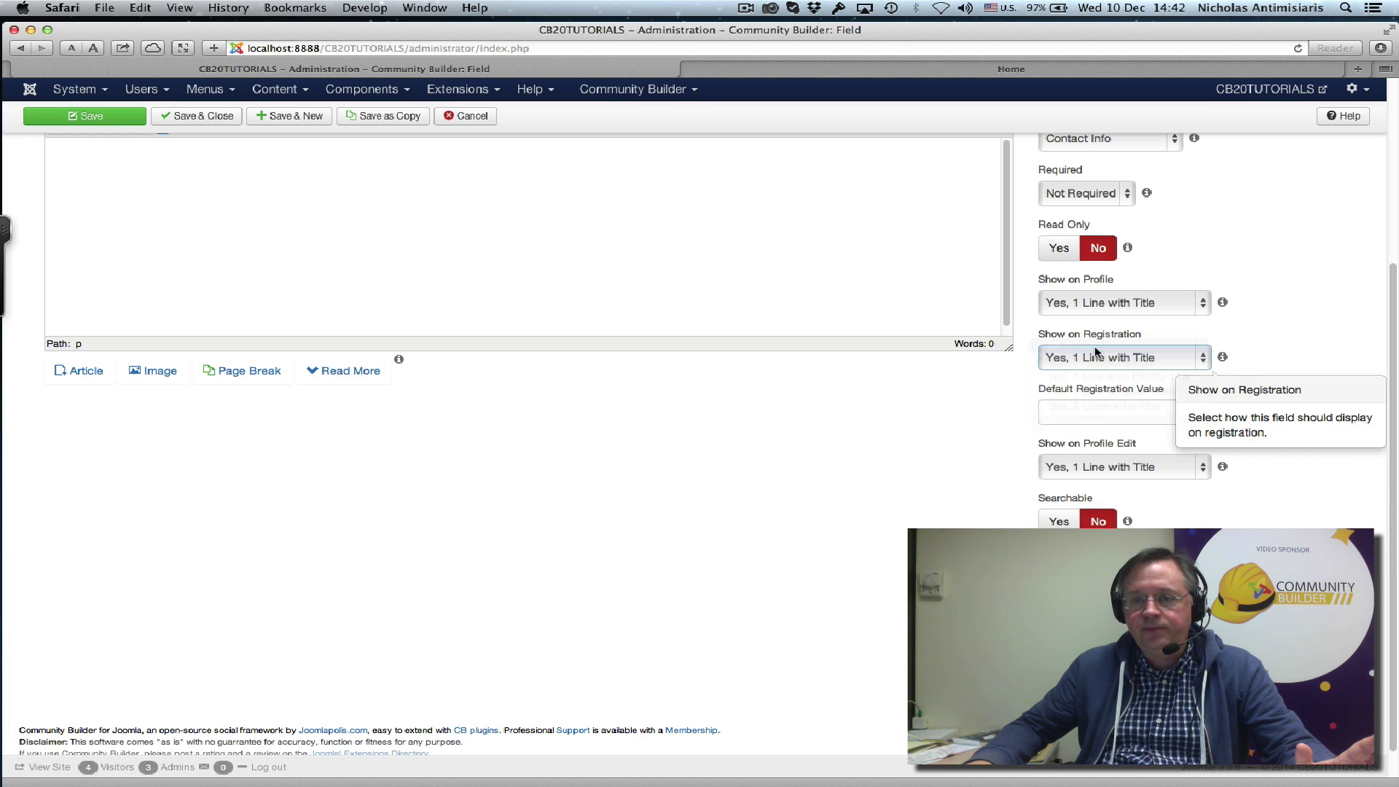
{"action": "scroll", "coordinate": [872, 447], "scroll_direction": "up", "scroll_amount": 2}
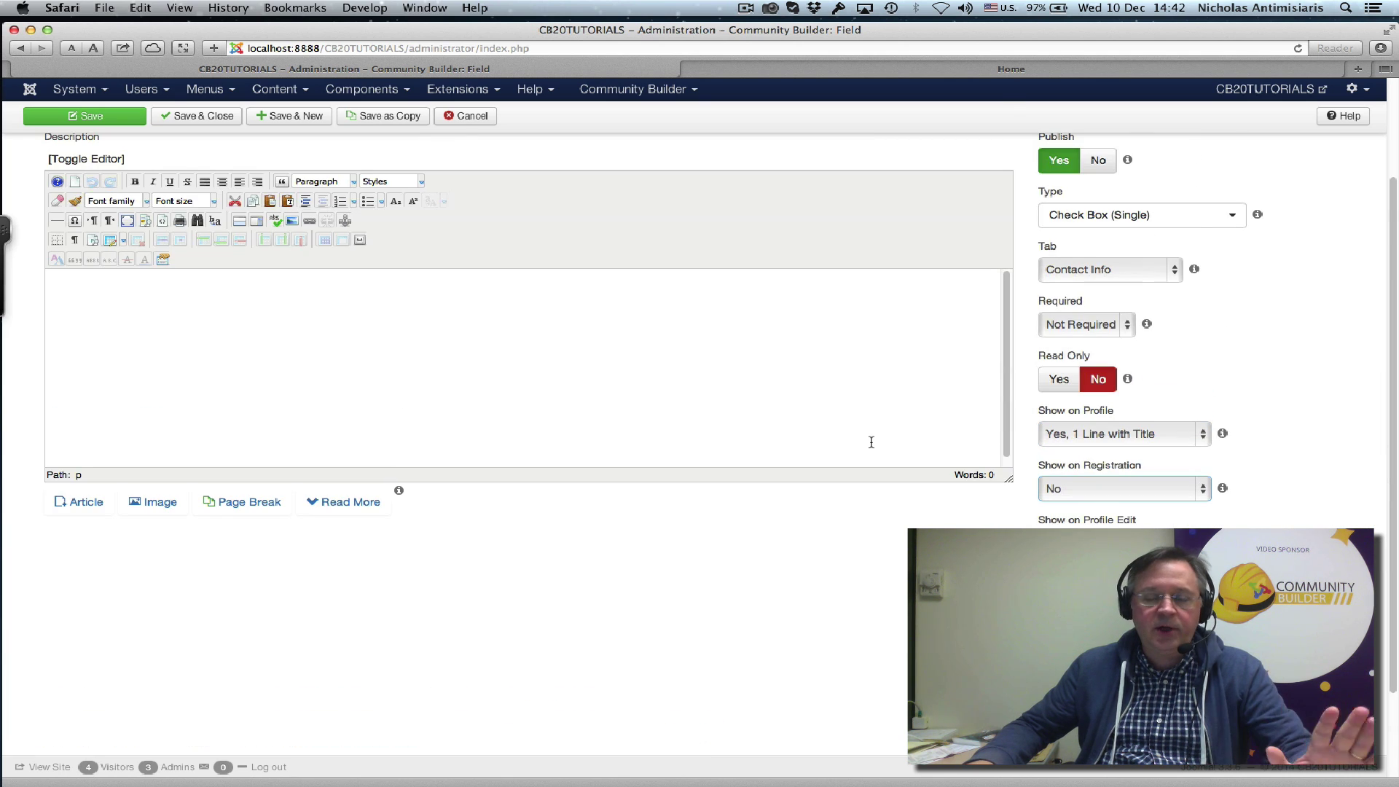
{"action": "scroll", "coordinate": [848, 331], "scroll_direction": "up", "scroll_amount": 1}
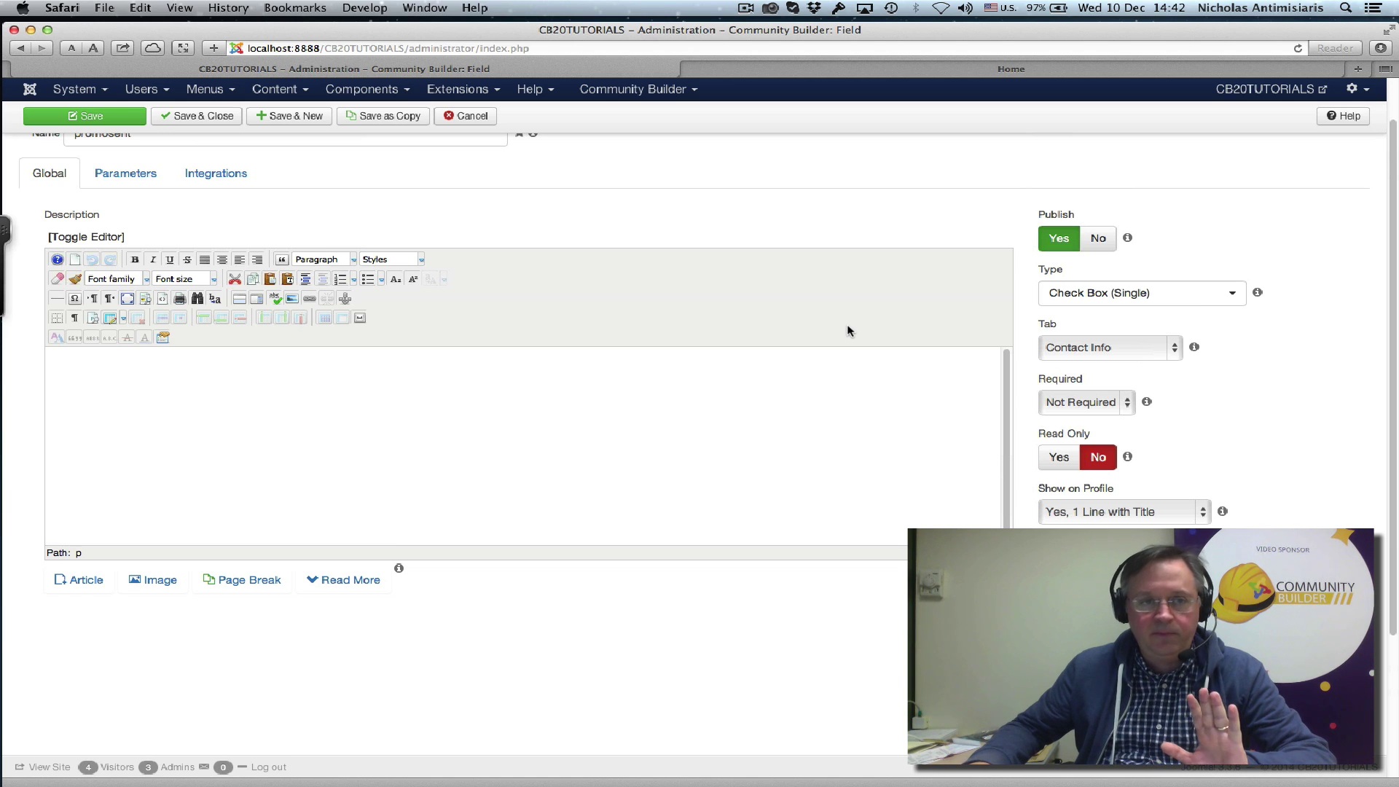
{"action": "scroll", "coordinate": [848, 331], "scroll_direction": "up", "scroll_amount": 2}
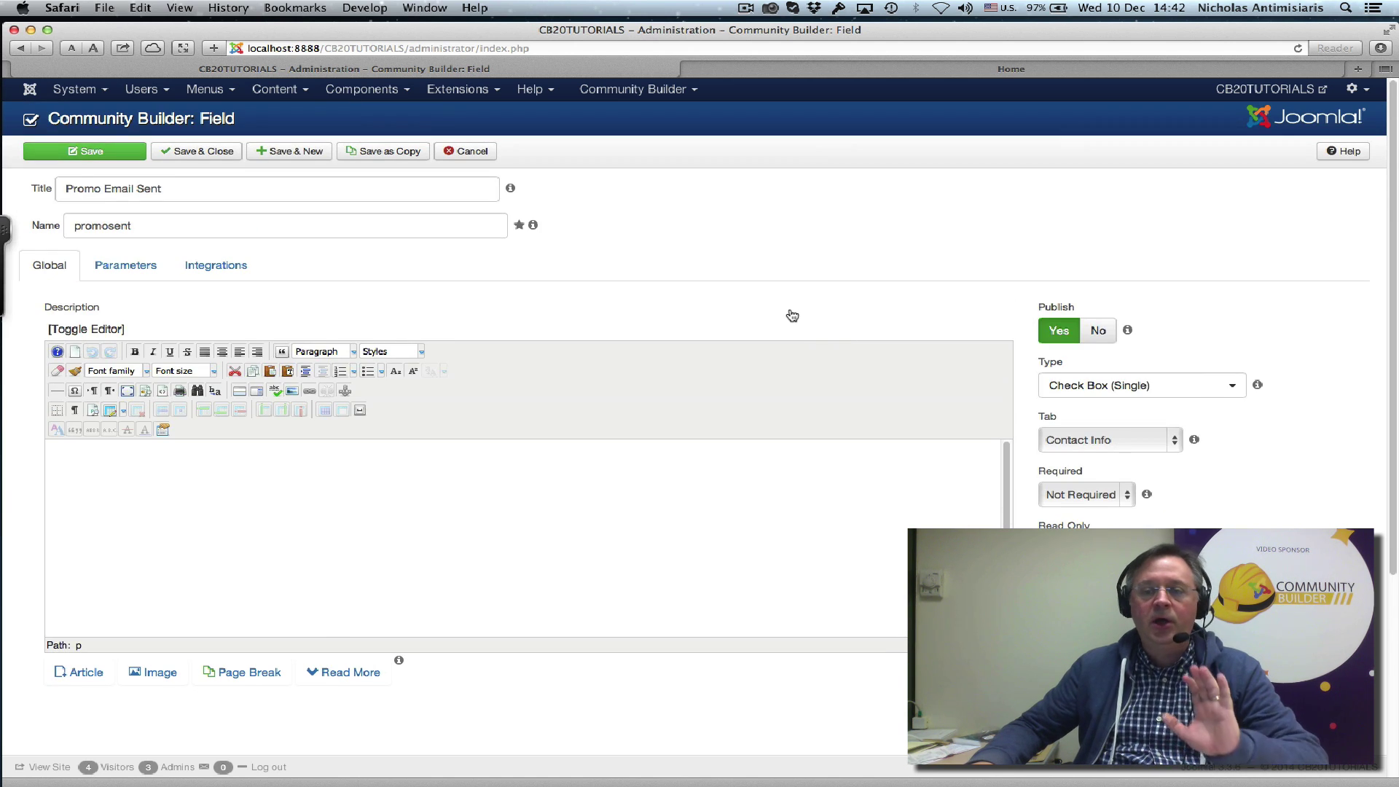
Save & Close the Promo Email Sent field, then reach CB Auto Actions via Plugin Management.
{"action": "left_click", "coordinate": [190, 153]}
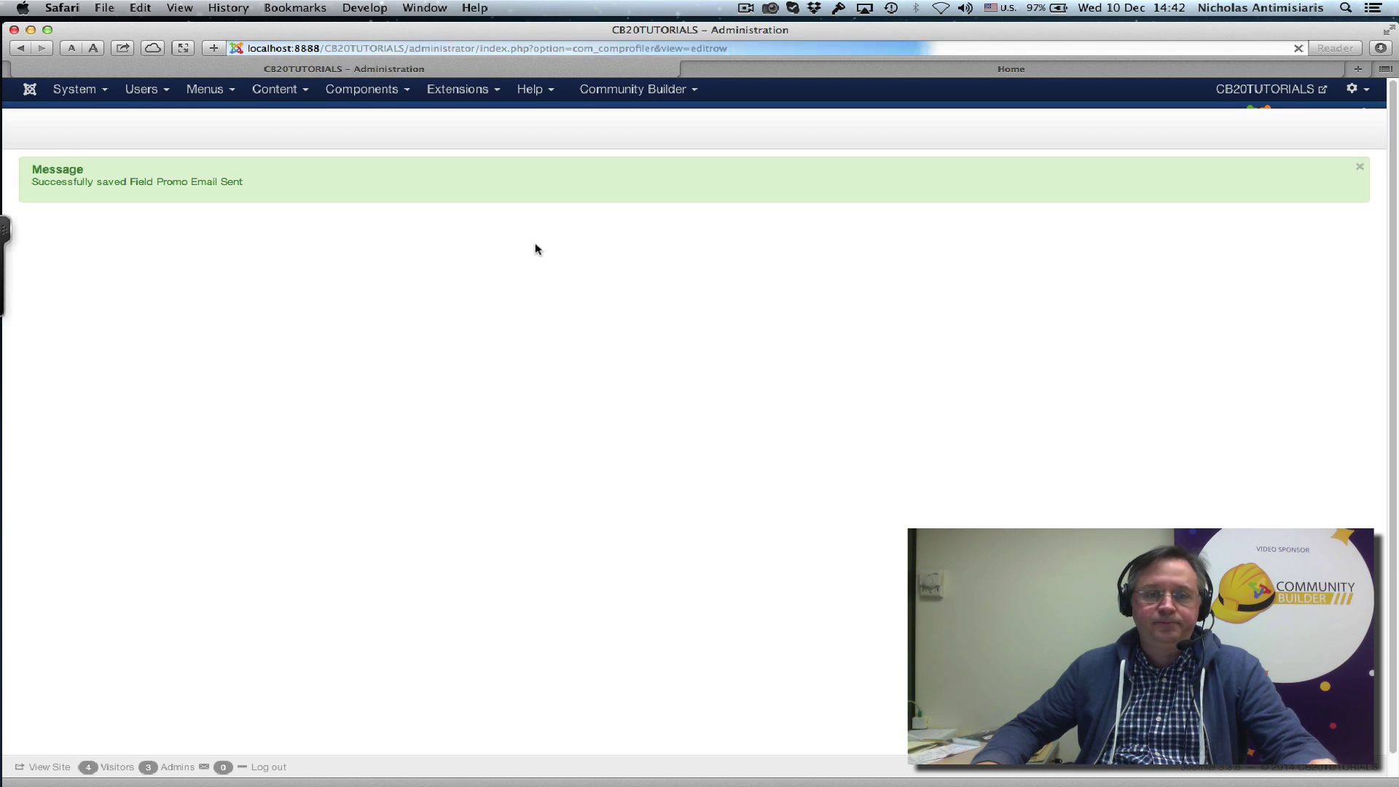
{"action": "left_click", "coordinate": [620, 91]}
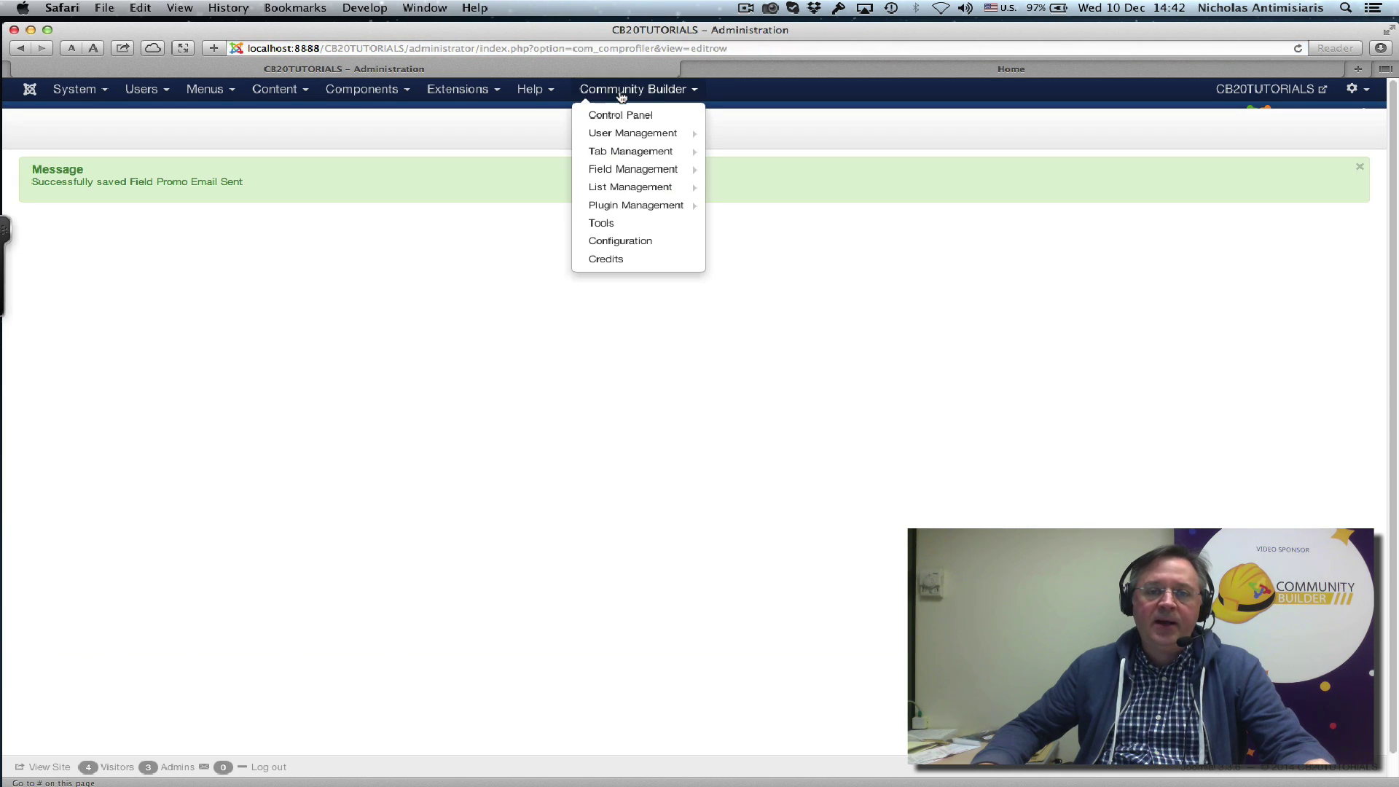
{"action": "left_click", "coordinate": [625, 206]}
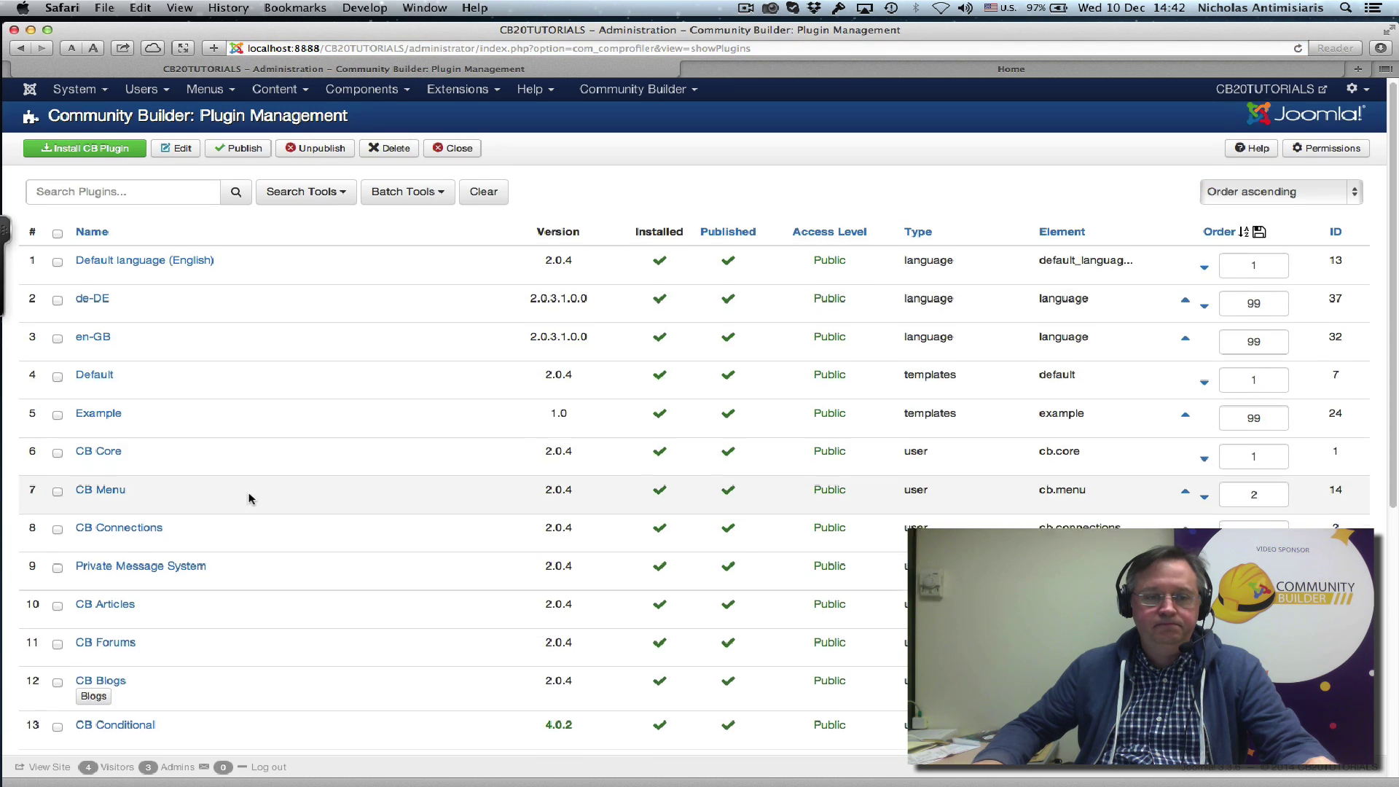
{"action": "scroll", "coordinate": [127, 677], "scroll_direction": "down", "scroll_amount": 5}
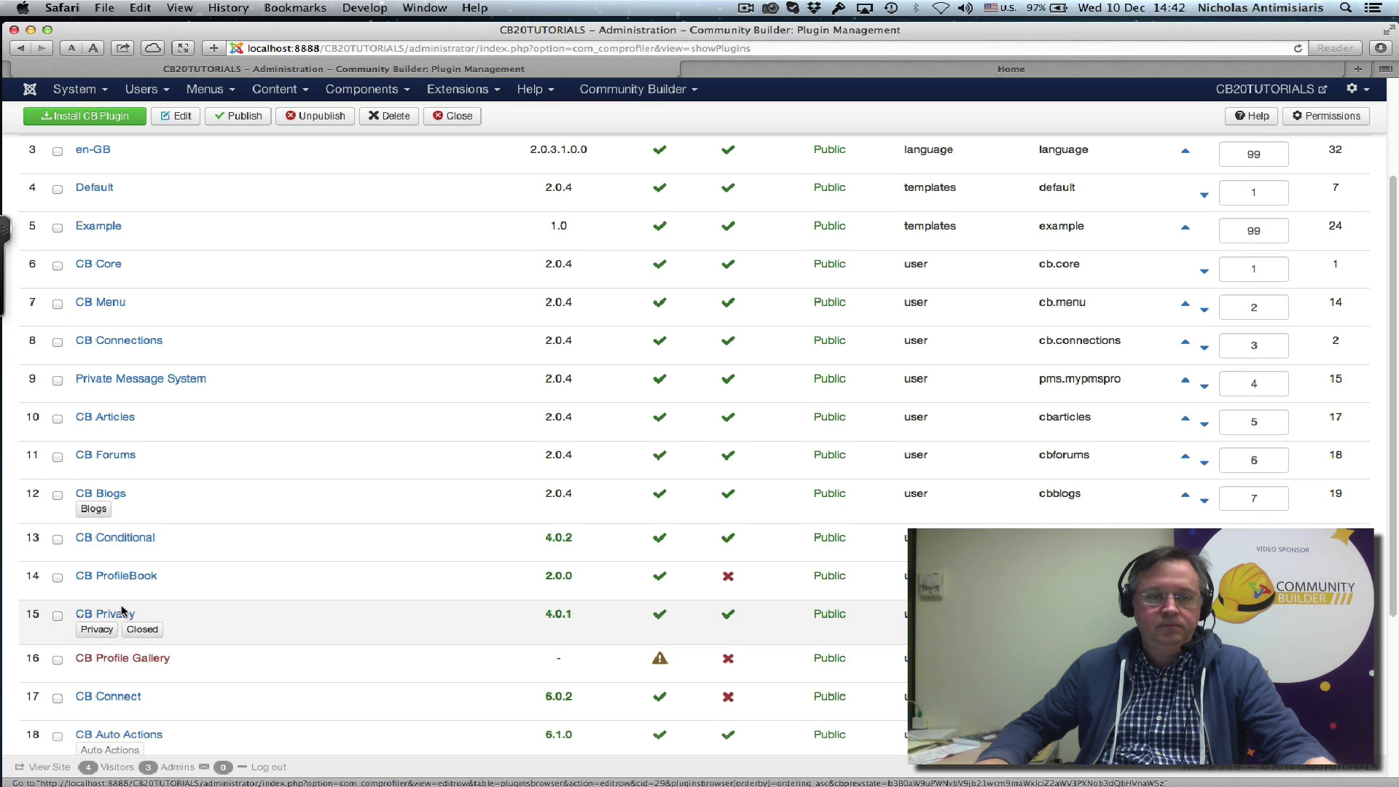
{"action": "scroll", "coordinate": [124, 681], "scroll_direction": "down", "scroll_amount": 2}
{"action": "left_click", "coordinate": [117, 667]}
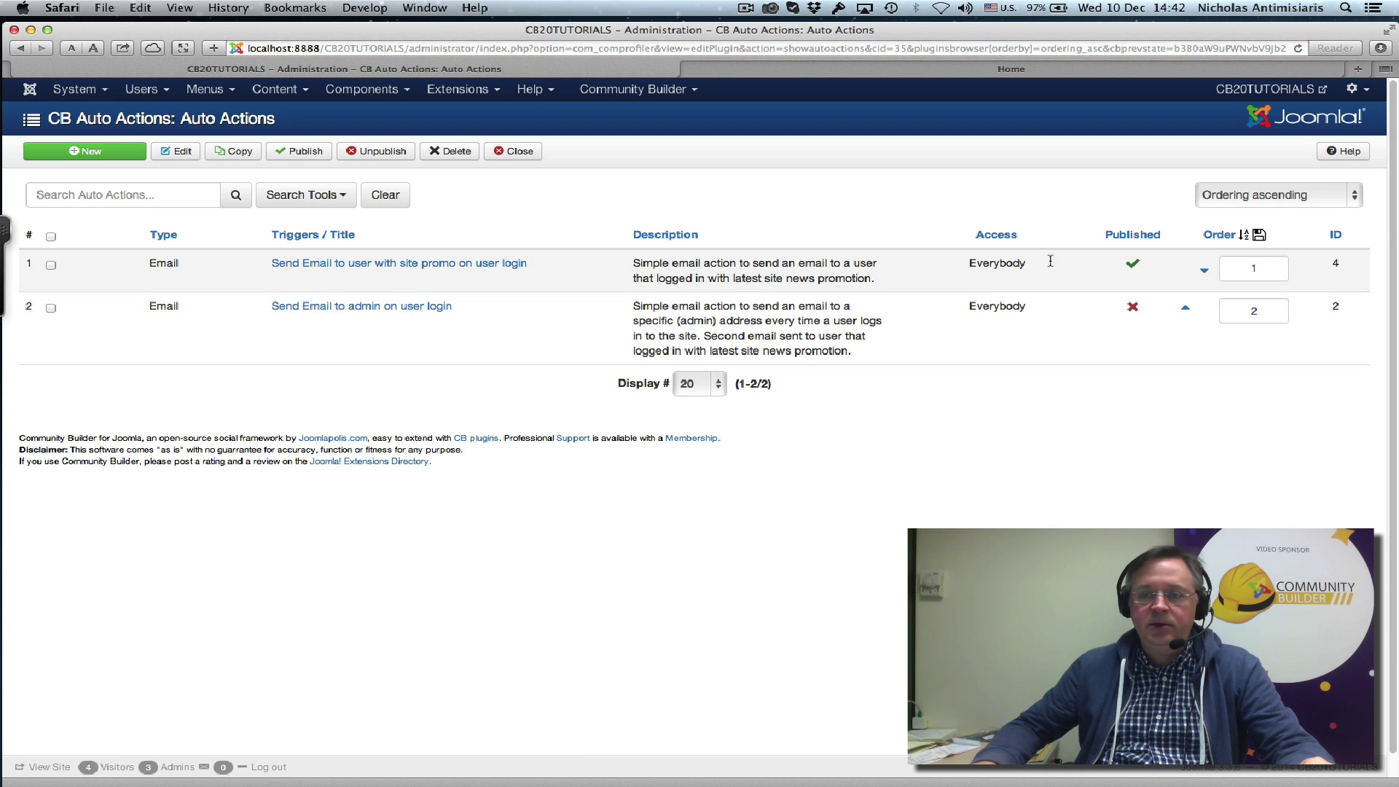
Give the login promo email action the condition [cb_promosent] Not Equal To 1.
{"action": "left_click", "coordinate": [412, 271]}
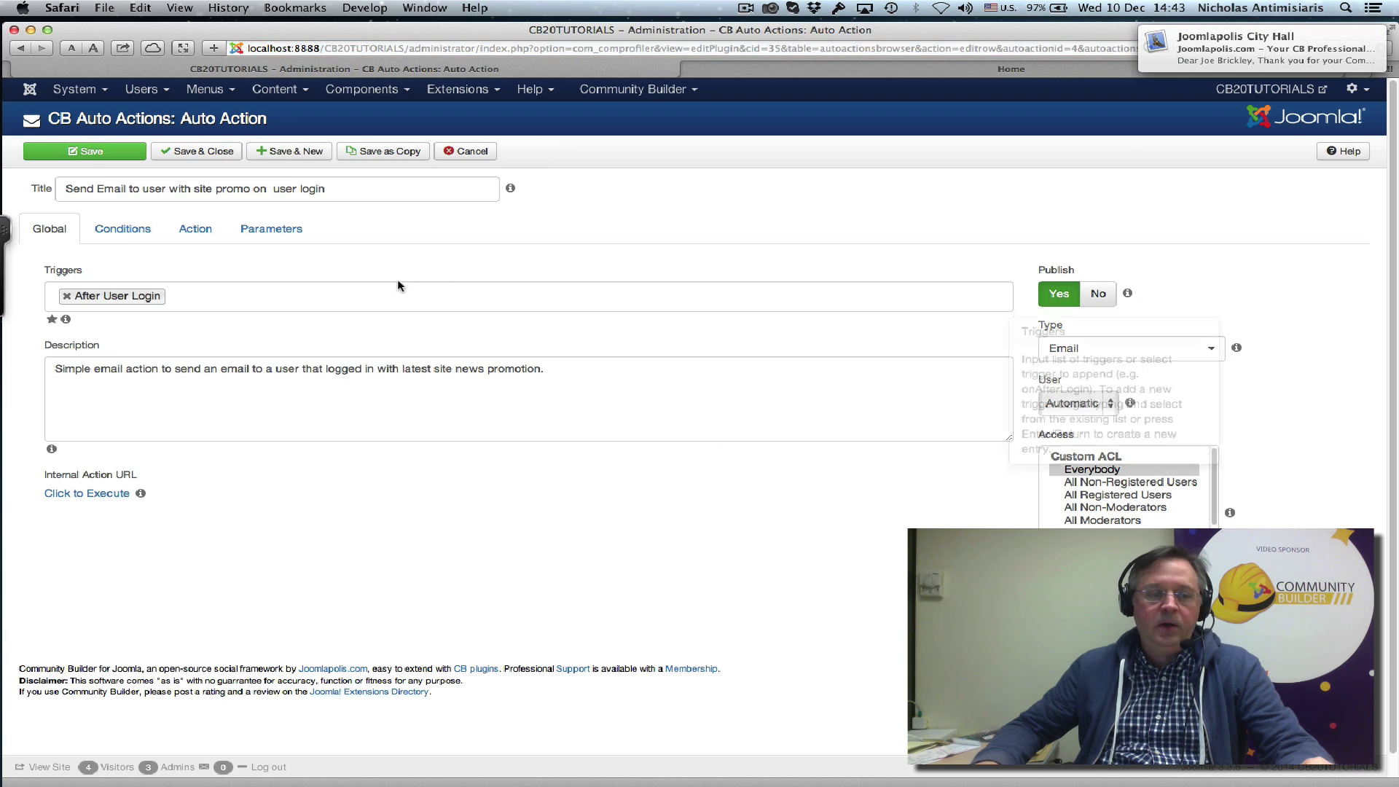
{"action": "left_click", "coordinate": [134, 231]}
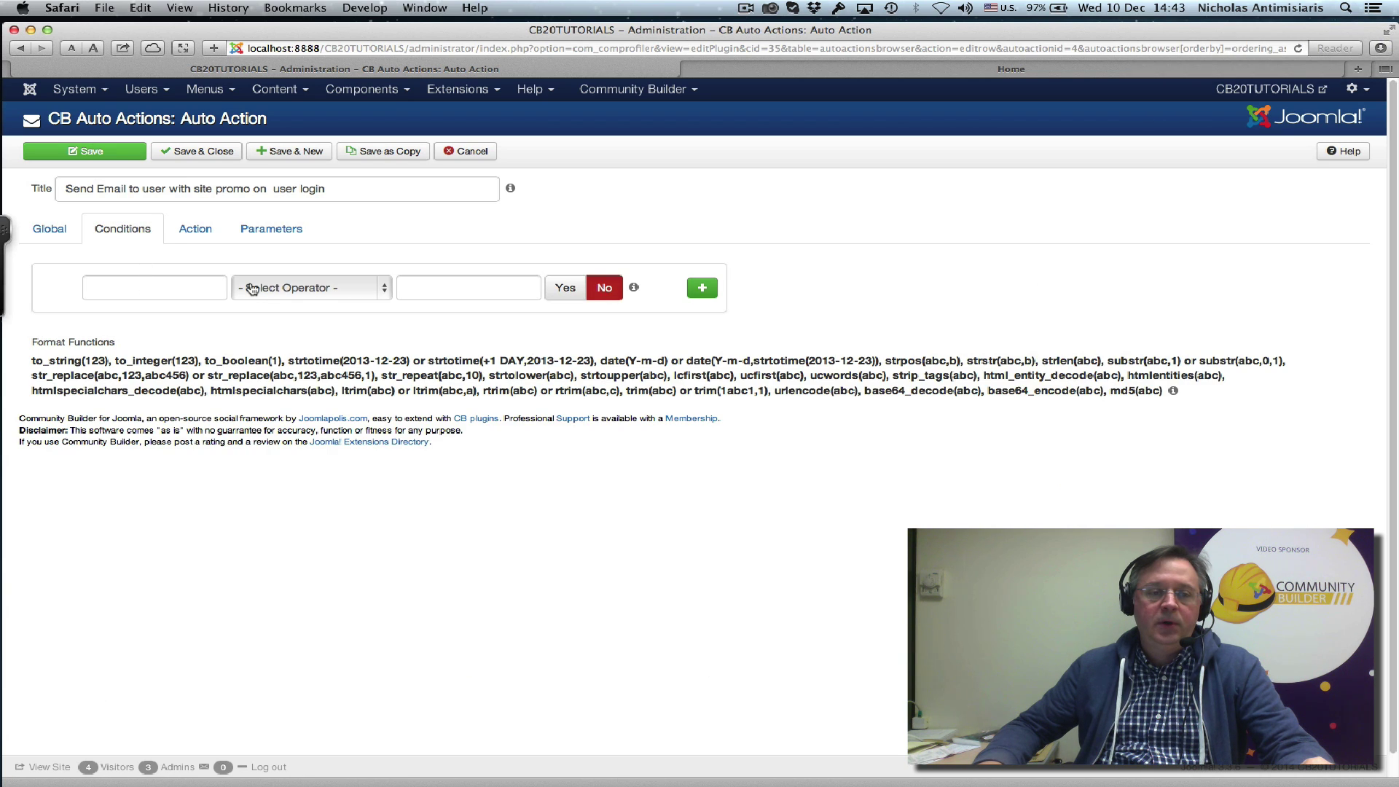
{"action": "left_click", "coordinate": [175, 290]}
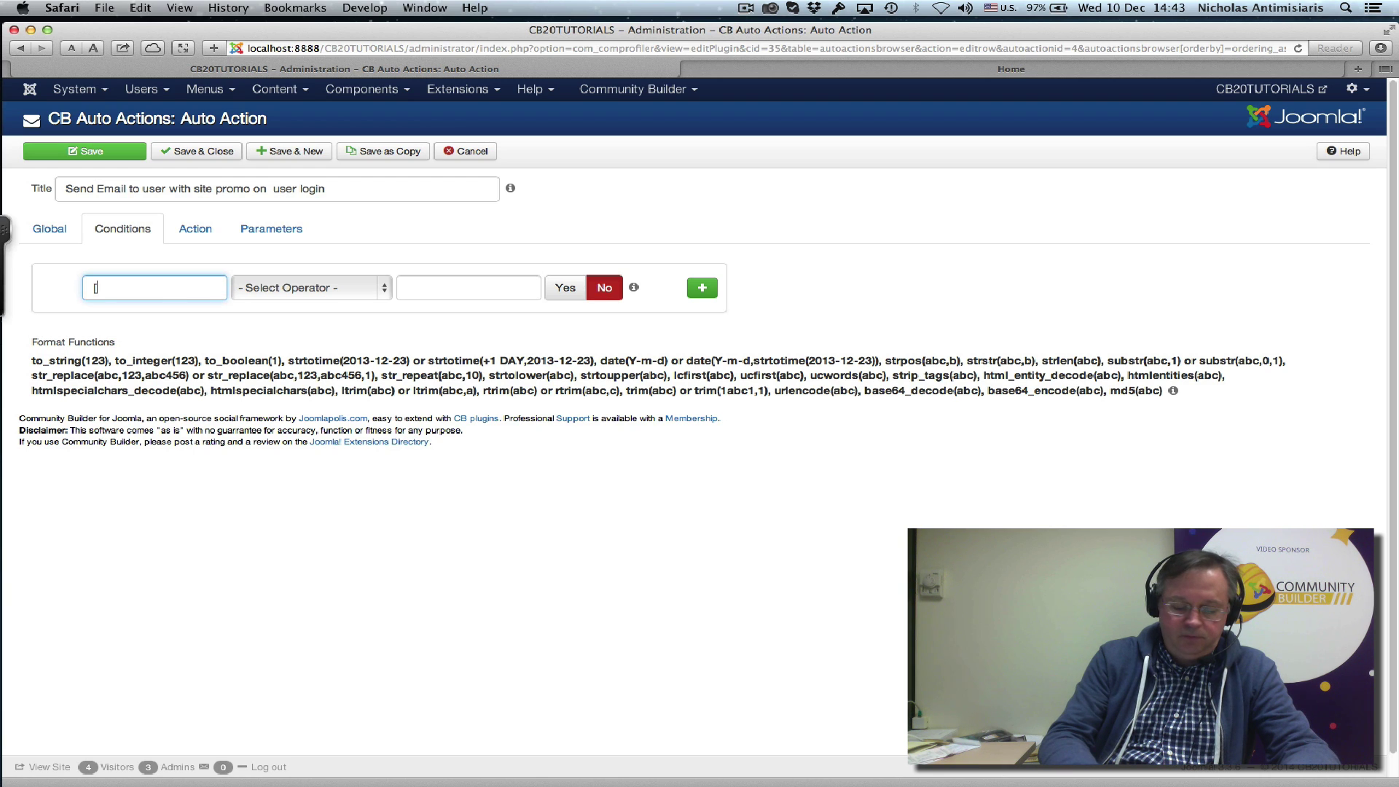
{"action": "type", "text": "[cb"}
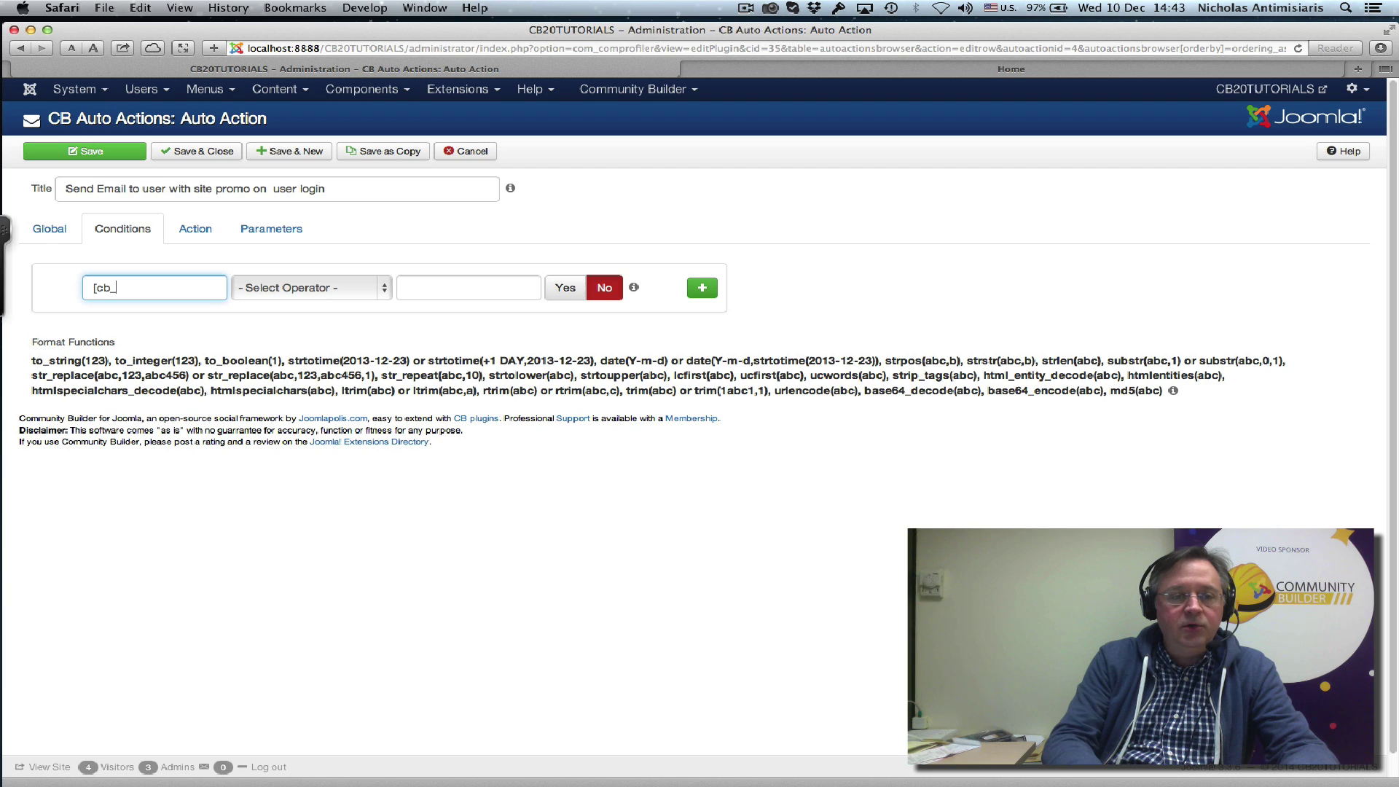
{"action": "type", "text": "_promos"}
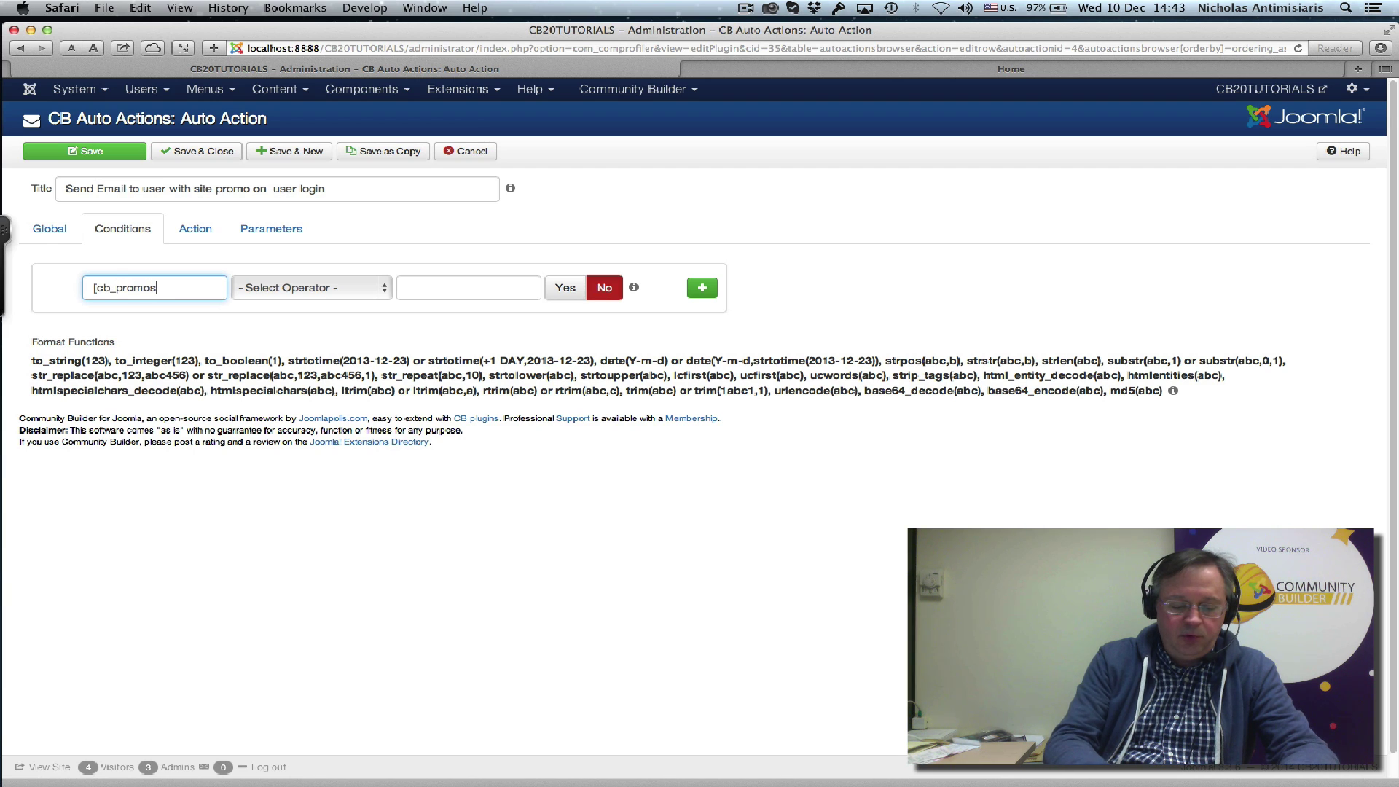
{"action": "type", "text": "ent"}
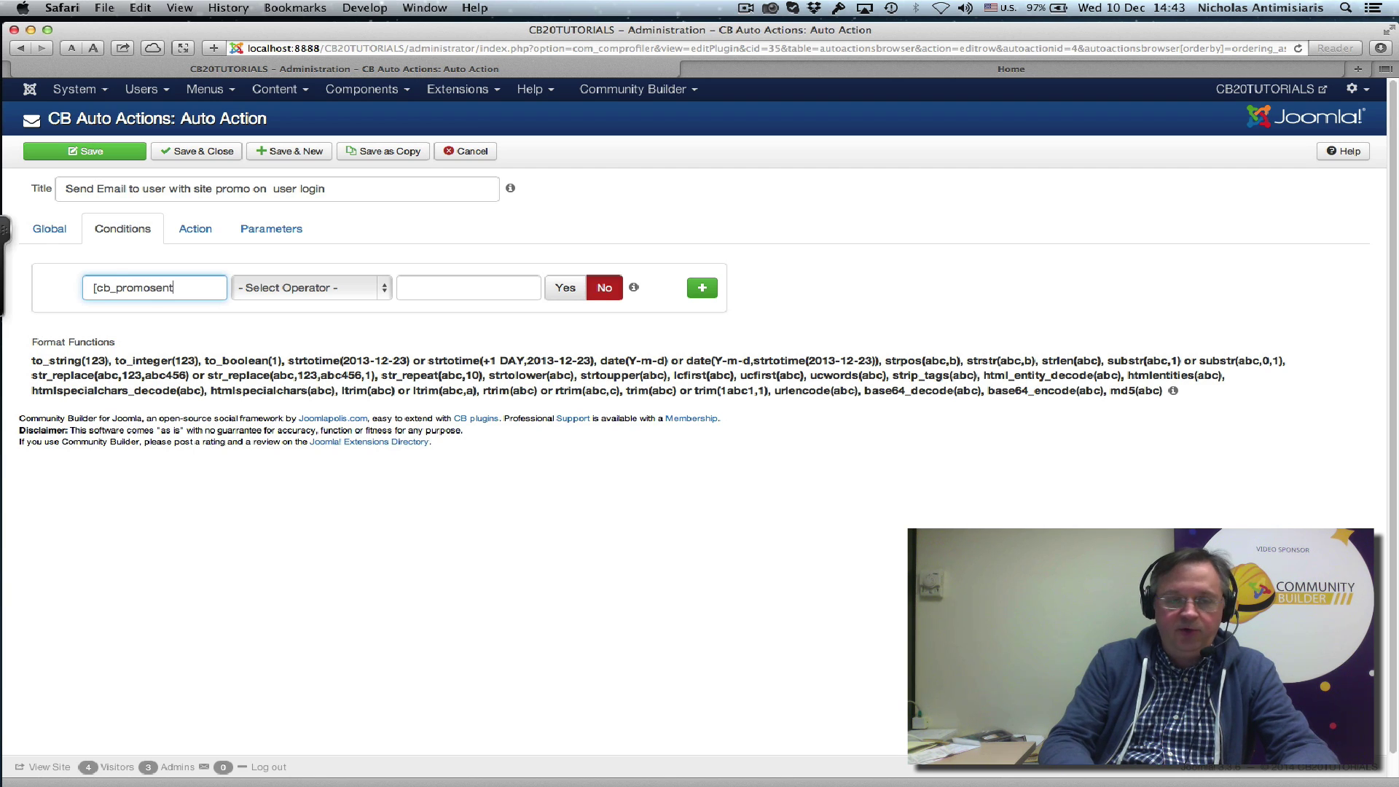
{"action": "type", "text": "]"}
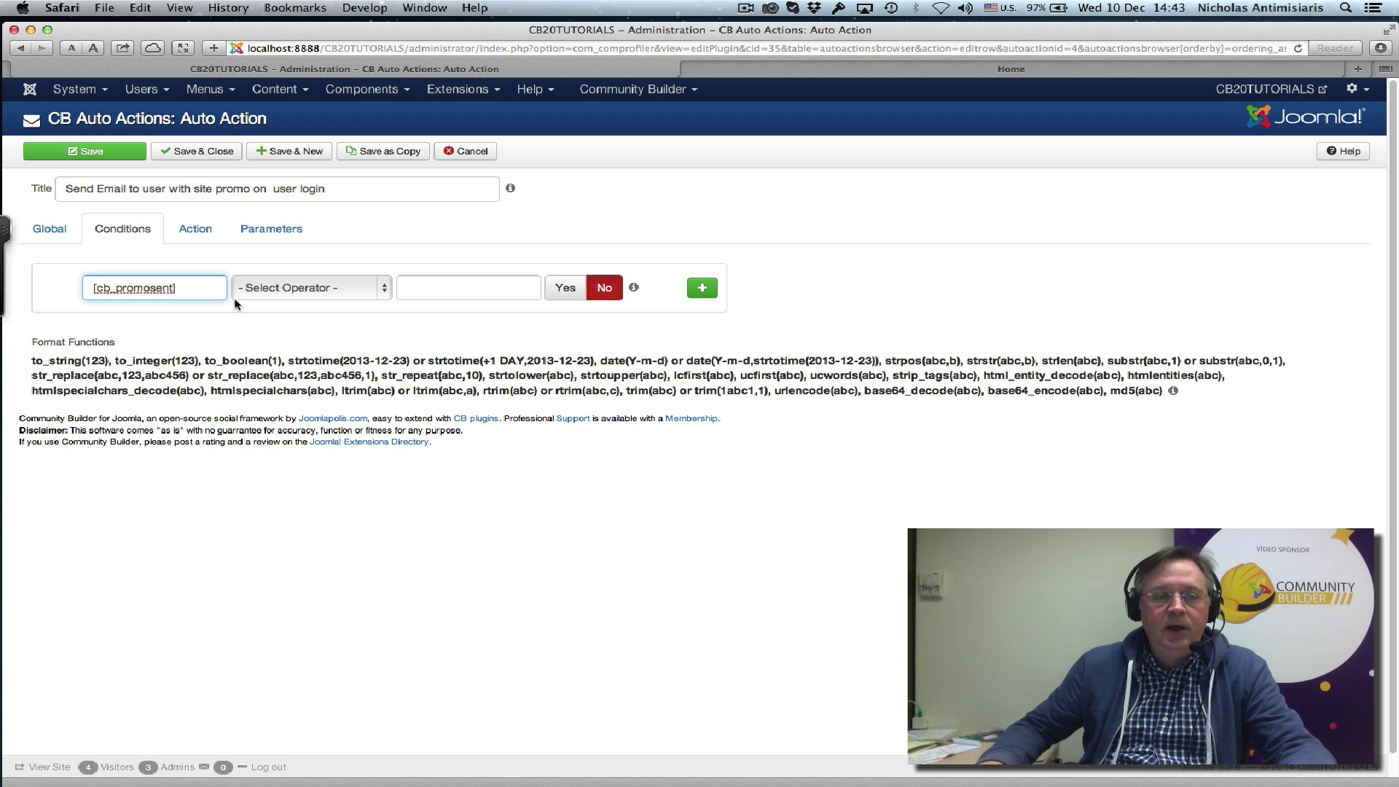
{"action": "left_click", "coordinate": [312, 287]}
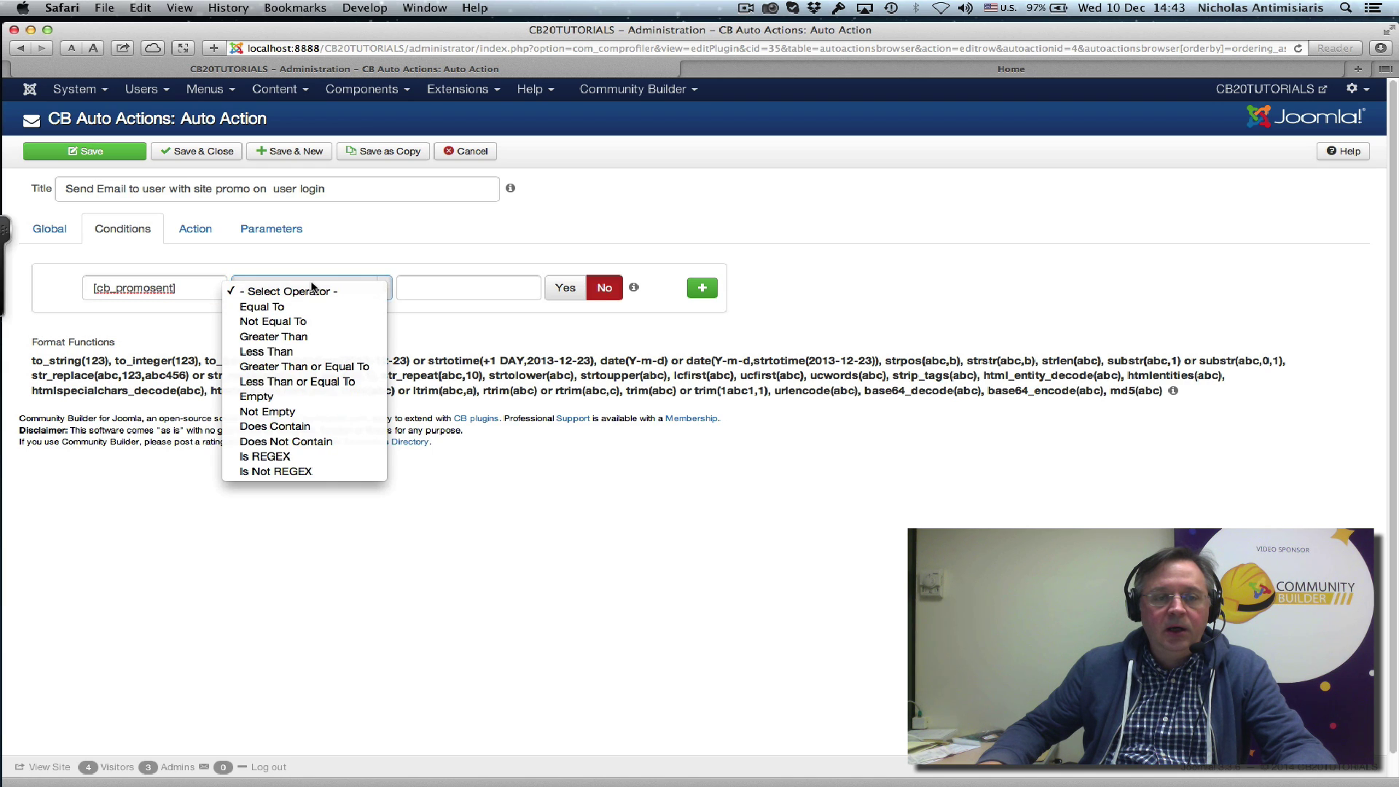
{"action": "left_click", "coordinate": [304, 323]}
{"action": "left_click", "coordinate": [440, 295]}
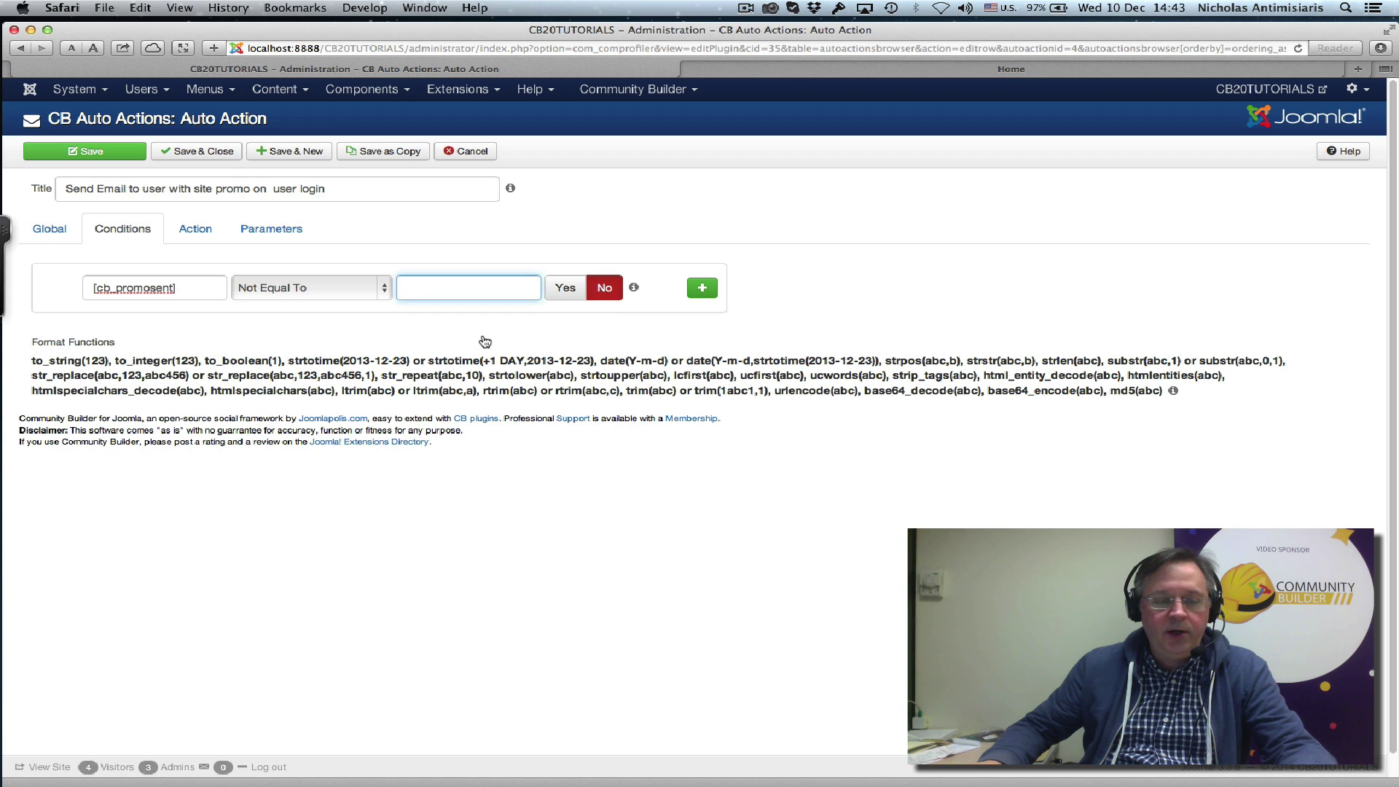
{"action": "type", "text": "1"}
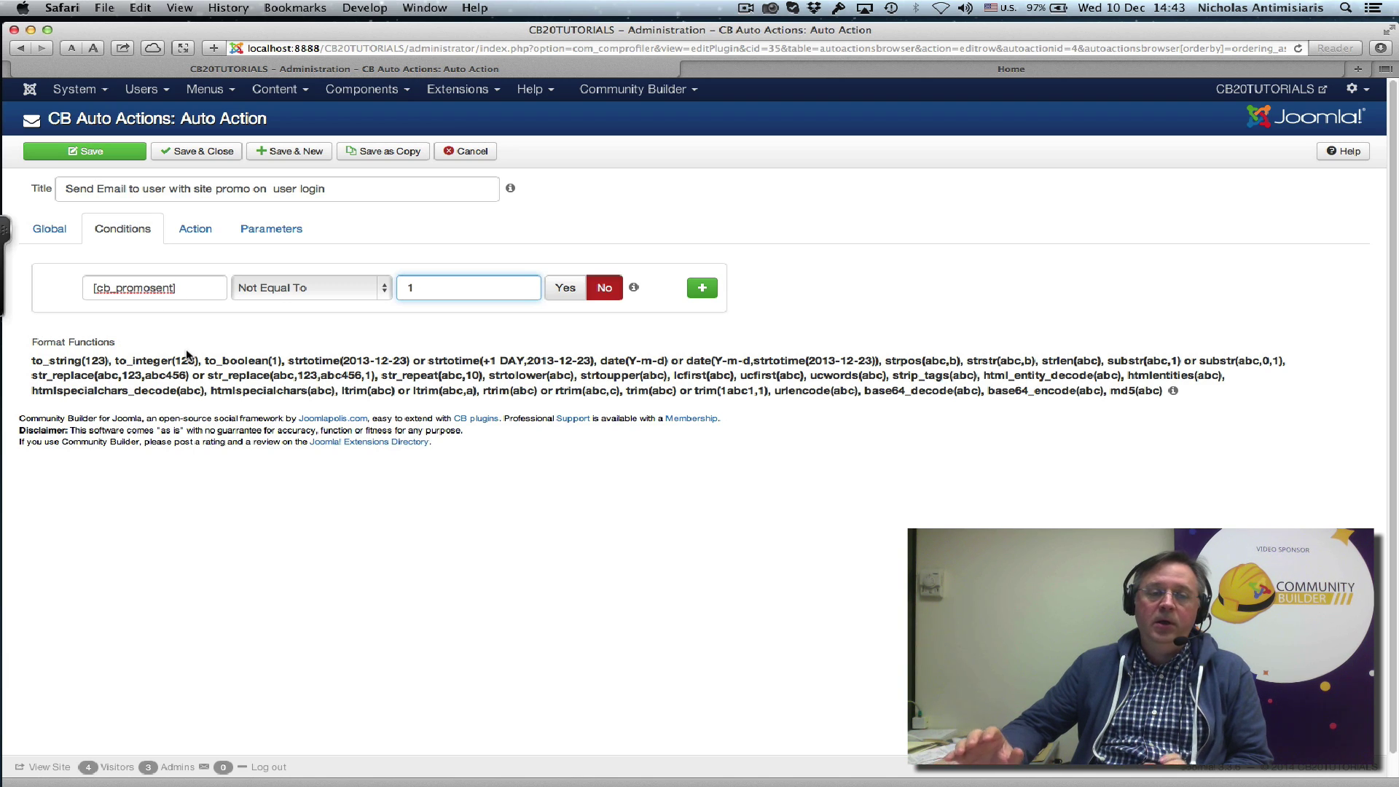
{"action": "left_click", "coordinate": [180, 288]}
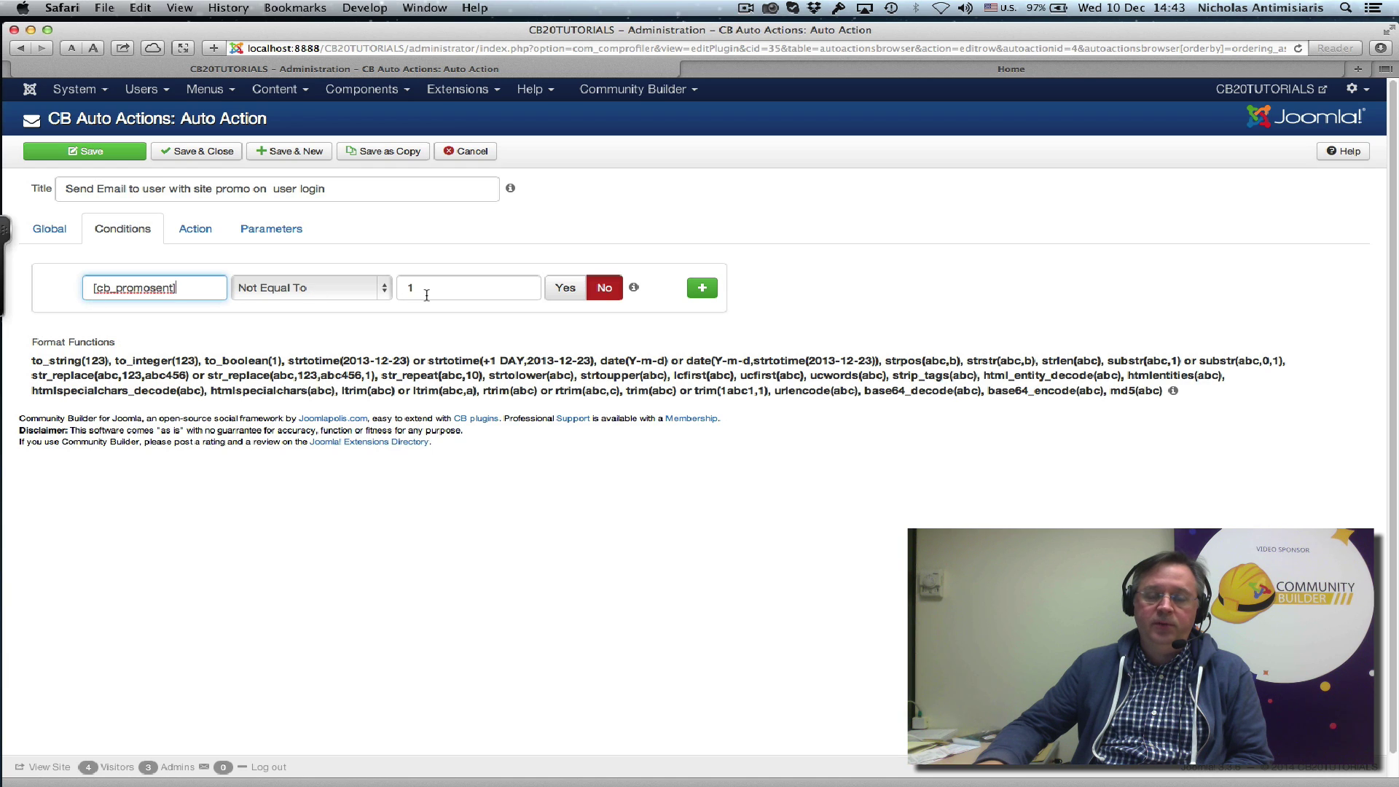
Save & Close the promo email action and create a new blank auto action.
{"action": "left_click", "coordinate": [201, 152]}
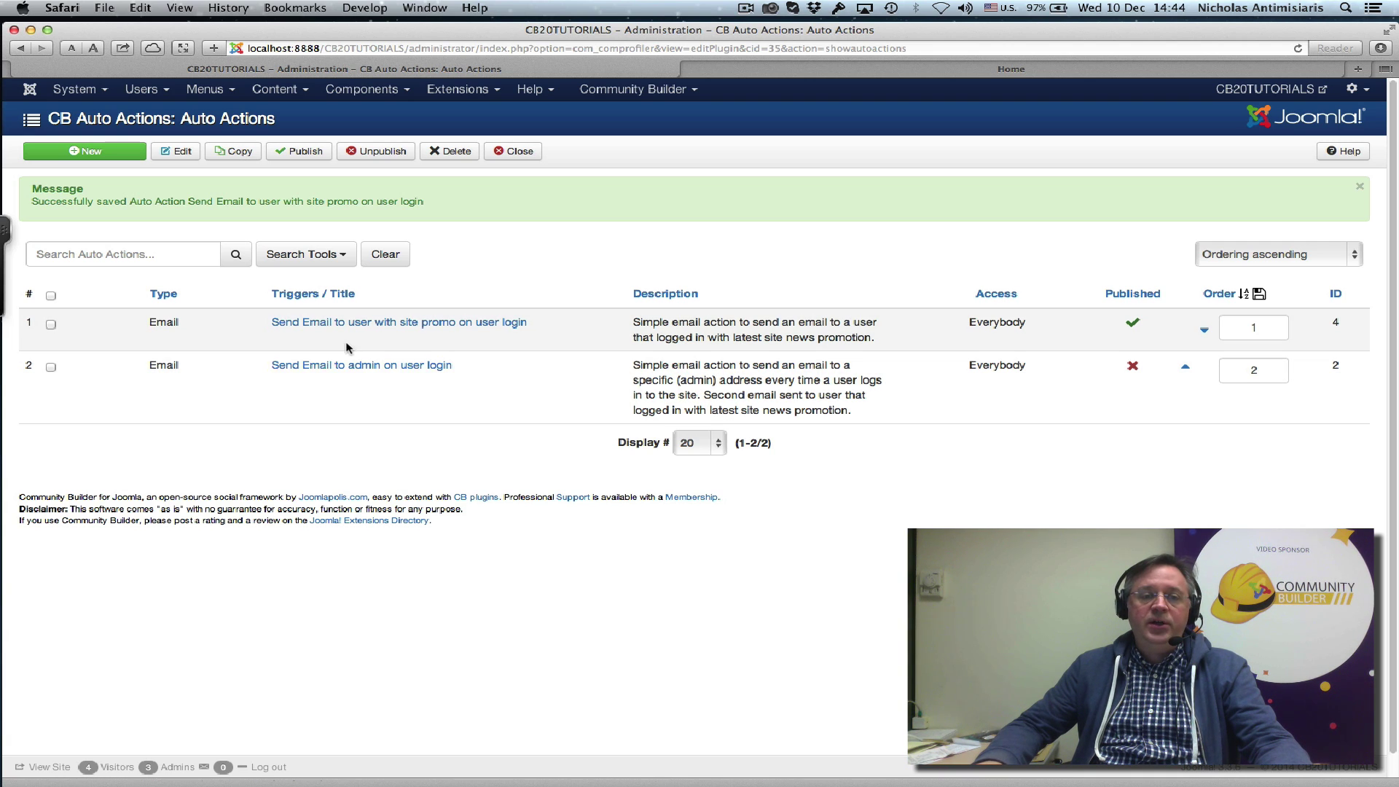
{"action": "left_click", "coordinate": [103, 152]}
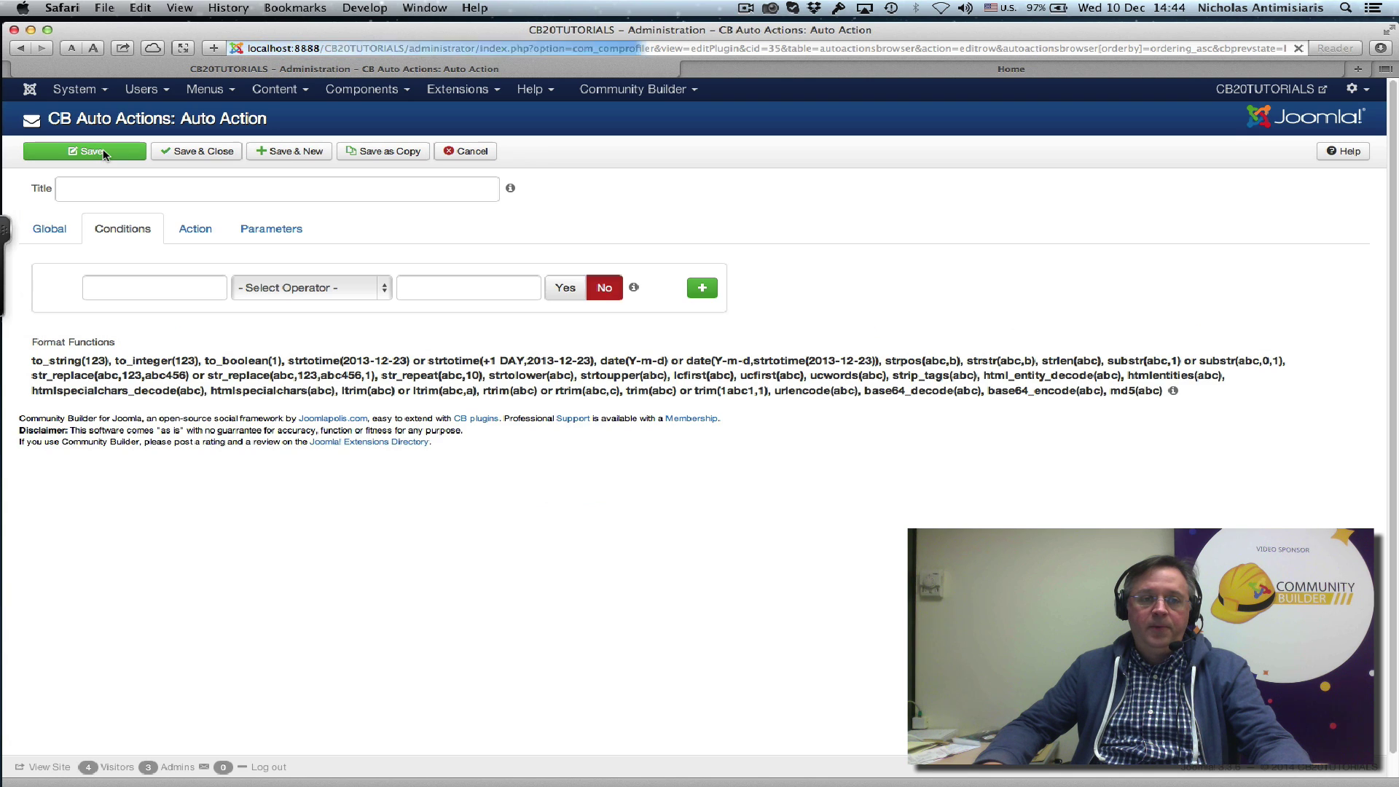
Make the new action a Field type titled 'Update cb_promosent field'.
{"action": "left_click", "coordinate": [39, 236]}
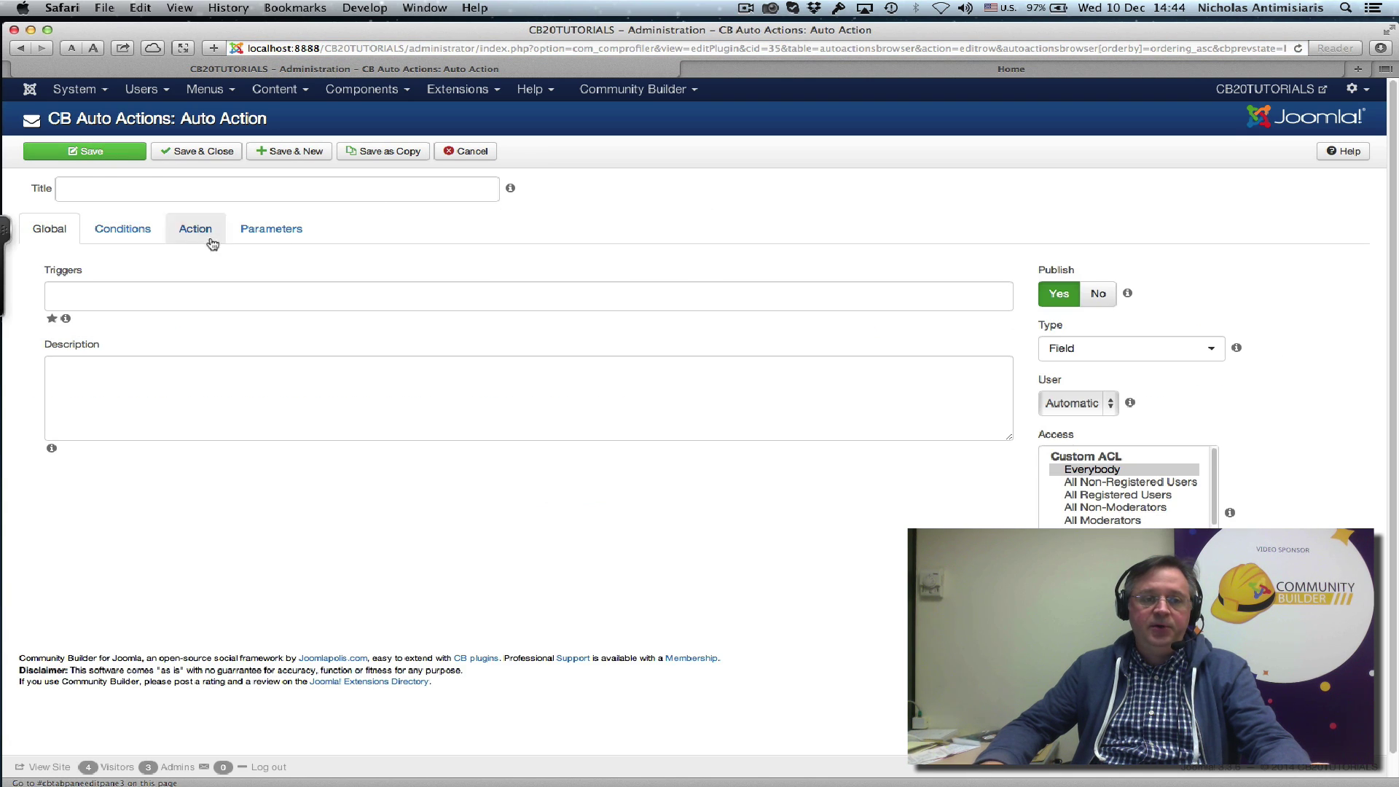
{"action": "left_click", "coordinate": [1119, 350]}
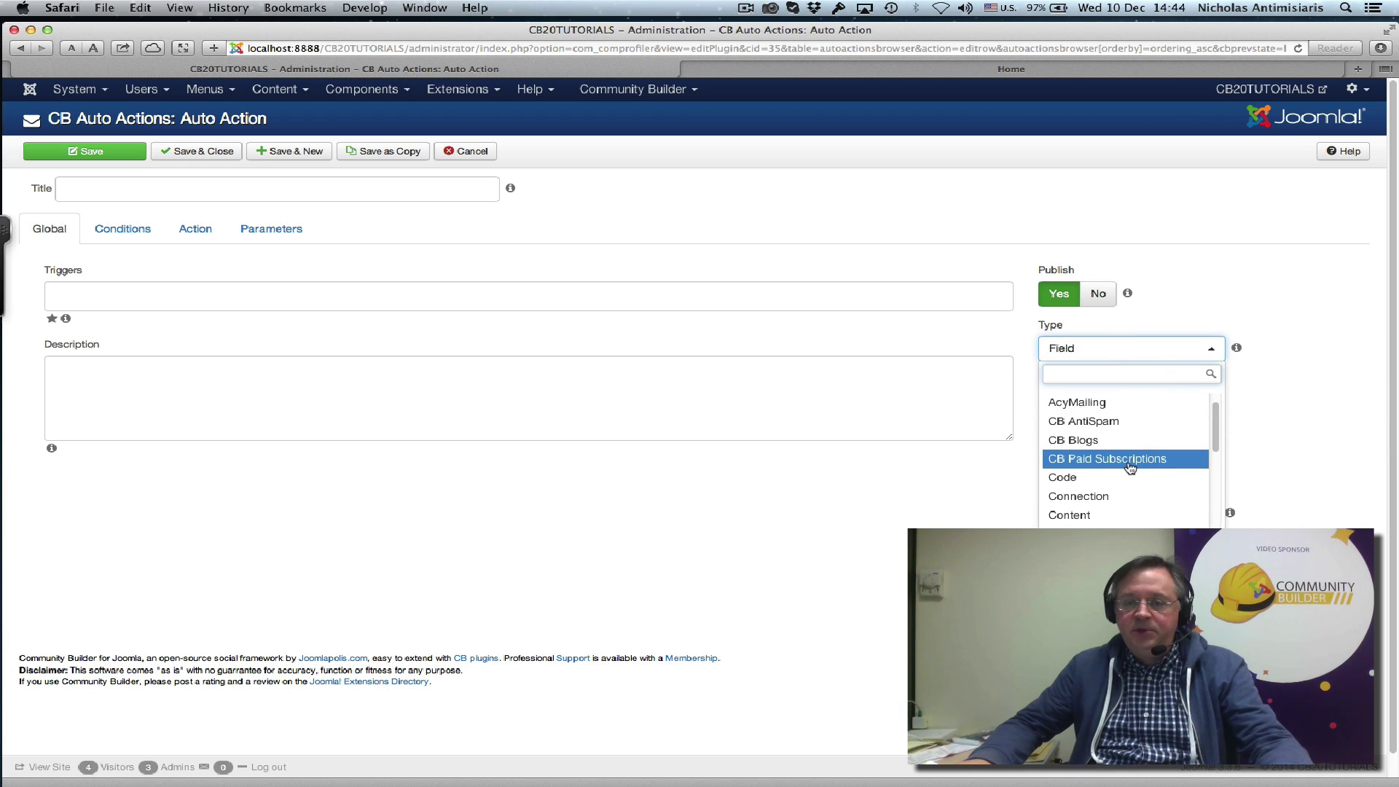
{"action": "scroll", "coordinate": [1130, 467], "scroll_direction": "up", "scroll_amount": 1}
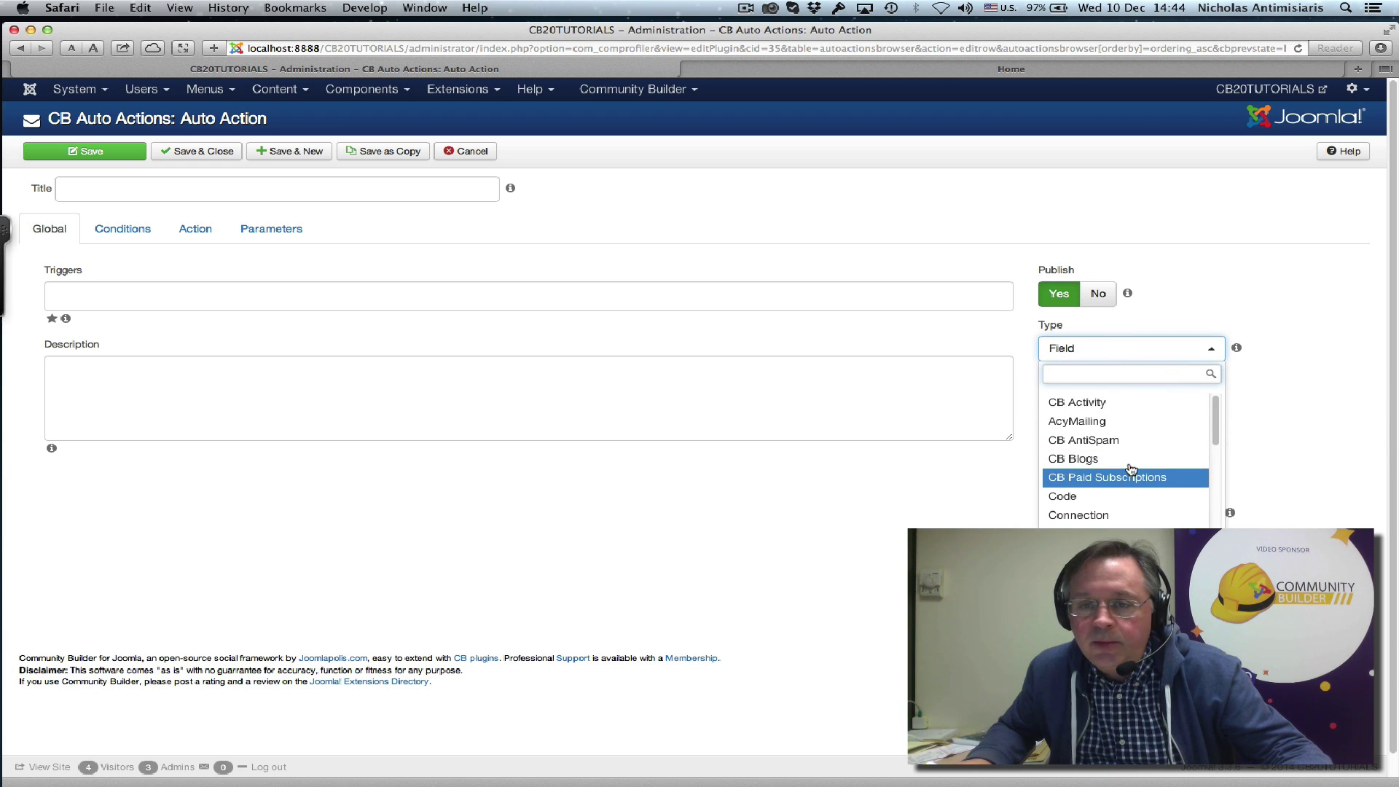
{"action": "scroll", "coordinate": [1132, 468], "scroll_direction": "down", "scroll_amount": 2}
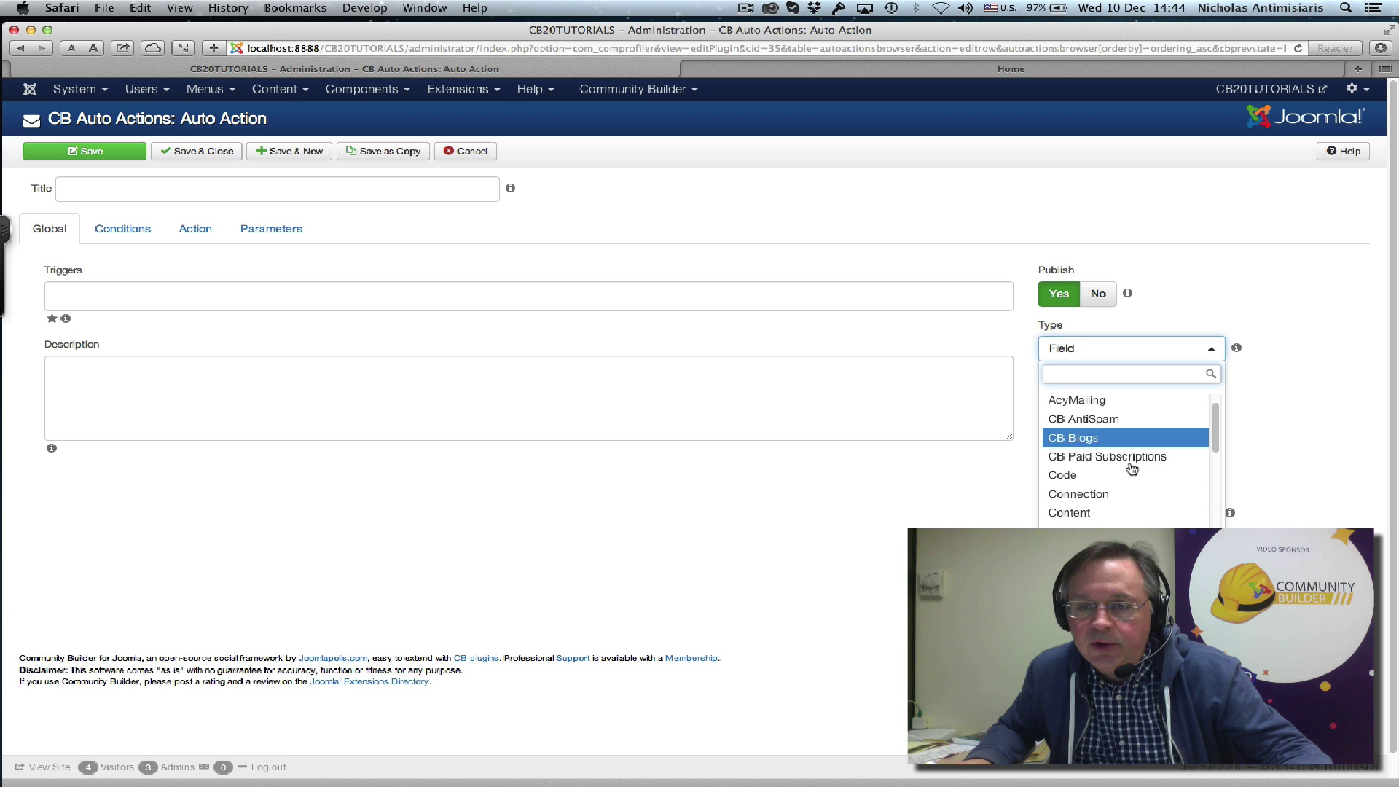
{"action": "scroll", "coordinate": [1132, 468], "scroll_direction": "down", "scroll_amount": 3}
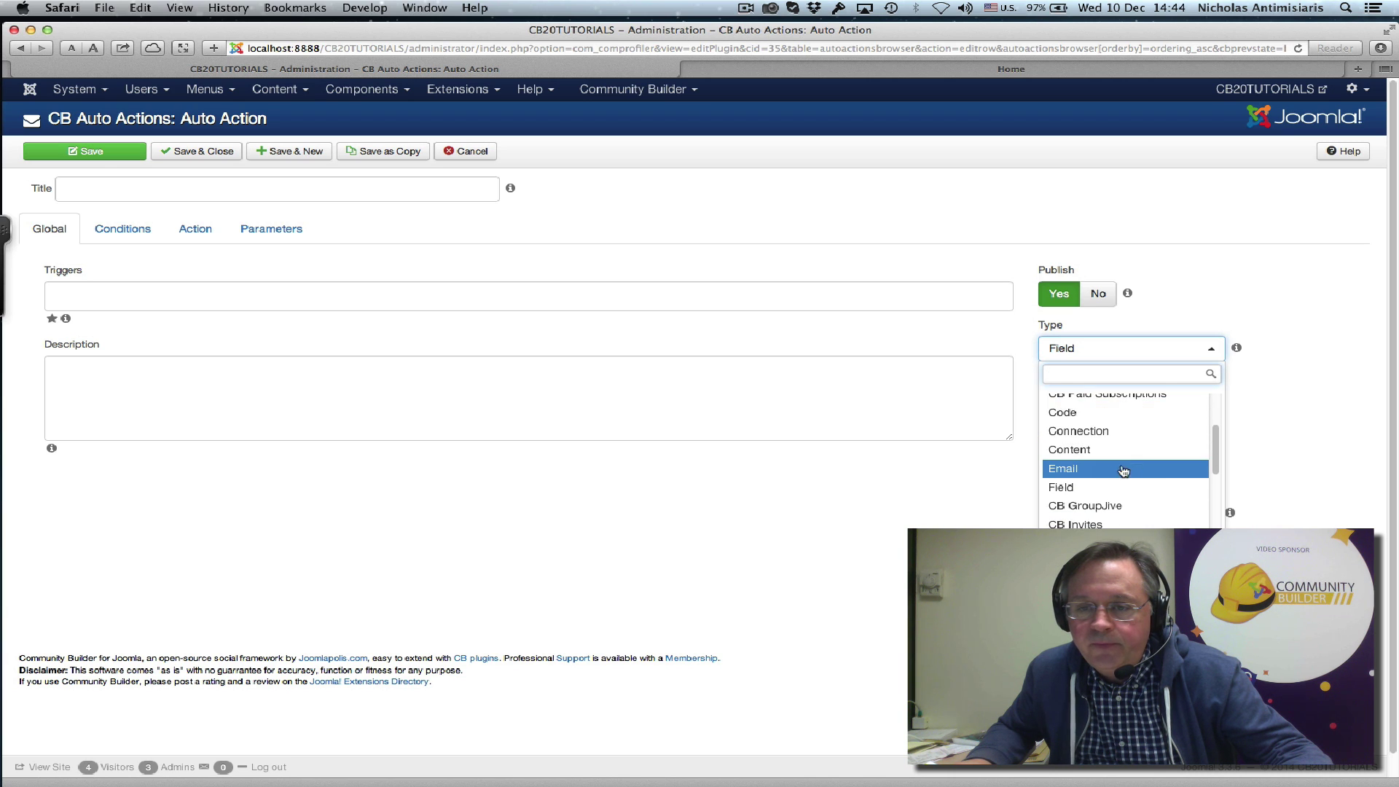
{"action": "left_click", "coordinate": [1093, 485]}
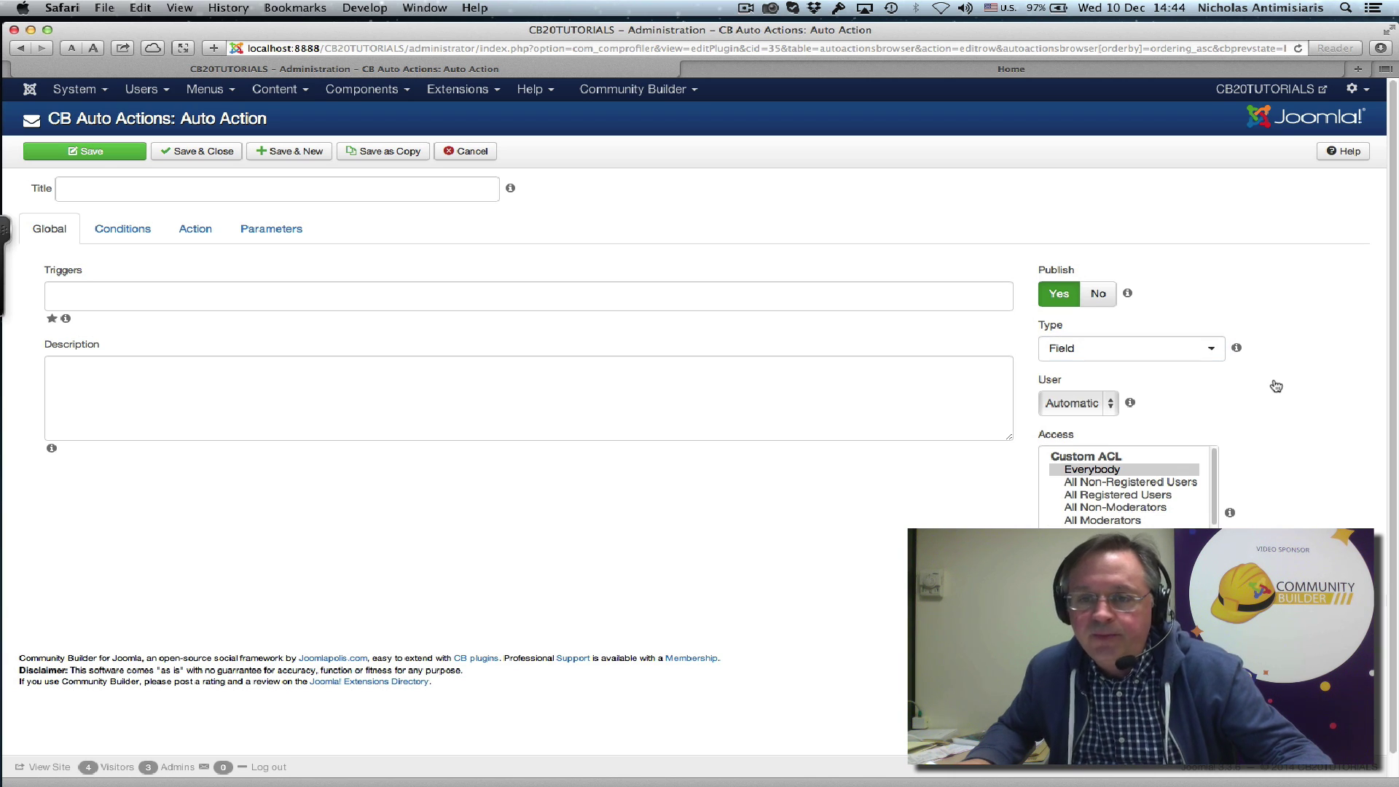
{"action": "left_click", "coordinate": [131, 191]}
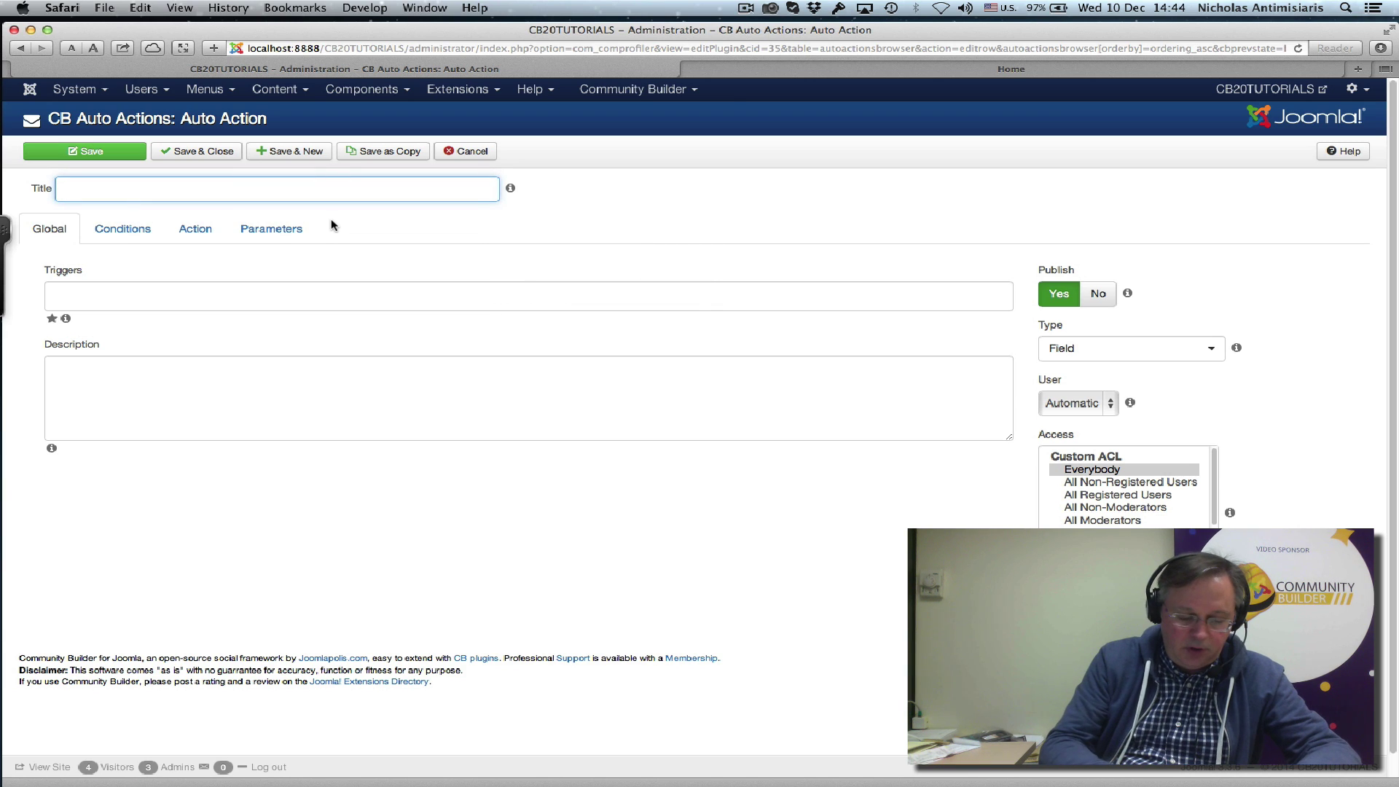
{"action": "type", "text": "Up"}
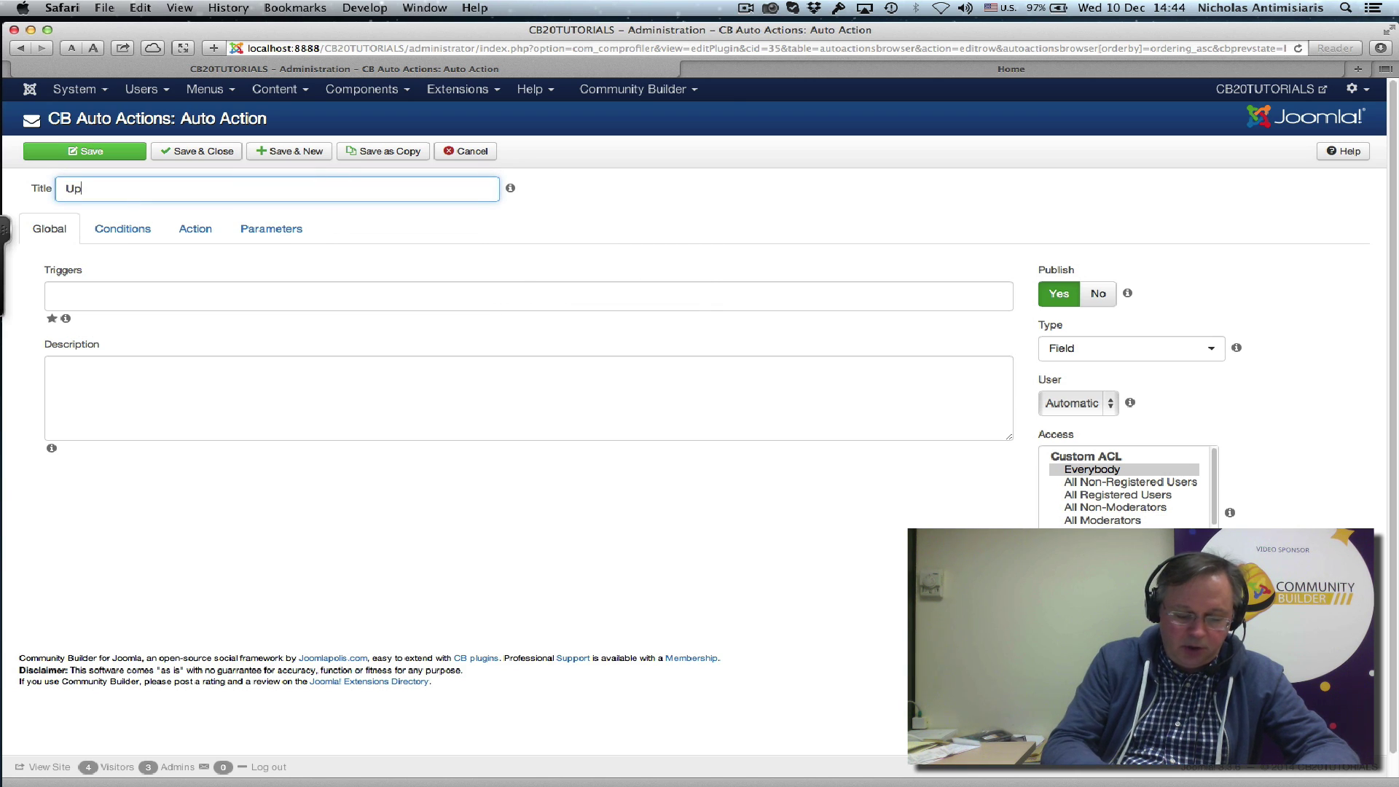
{"action": "type", "text": "date "}
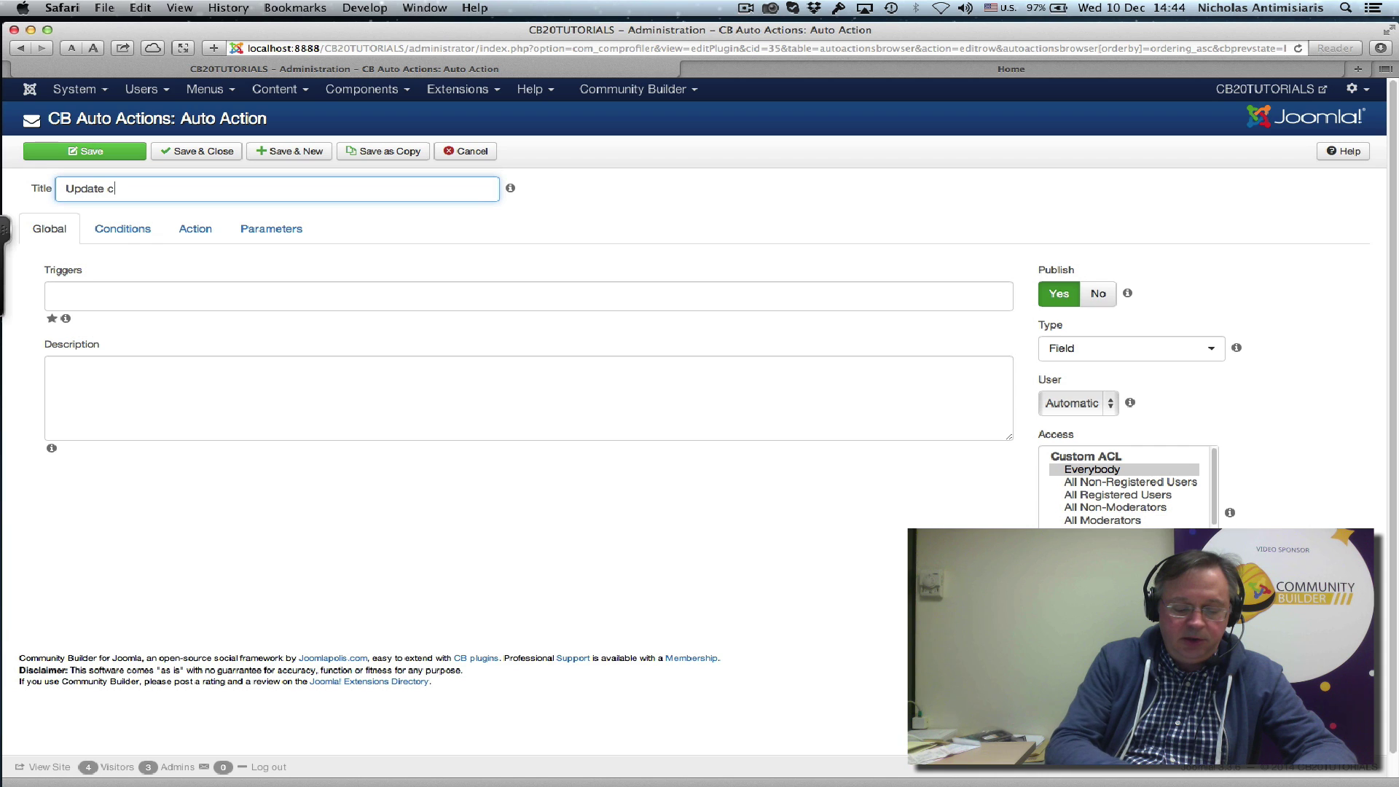
{"action": "type", "text": "cb_promo"}
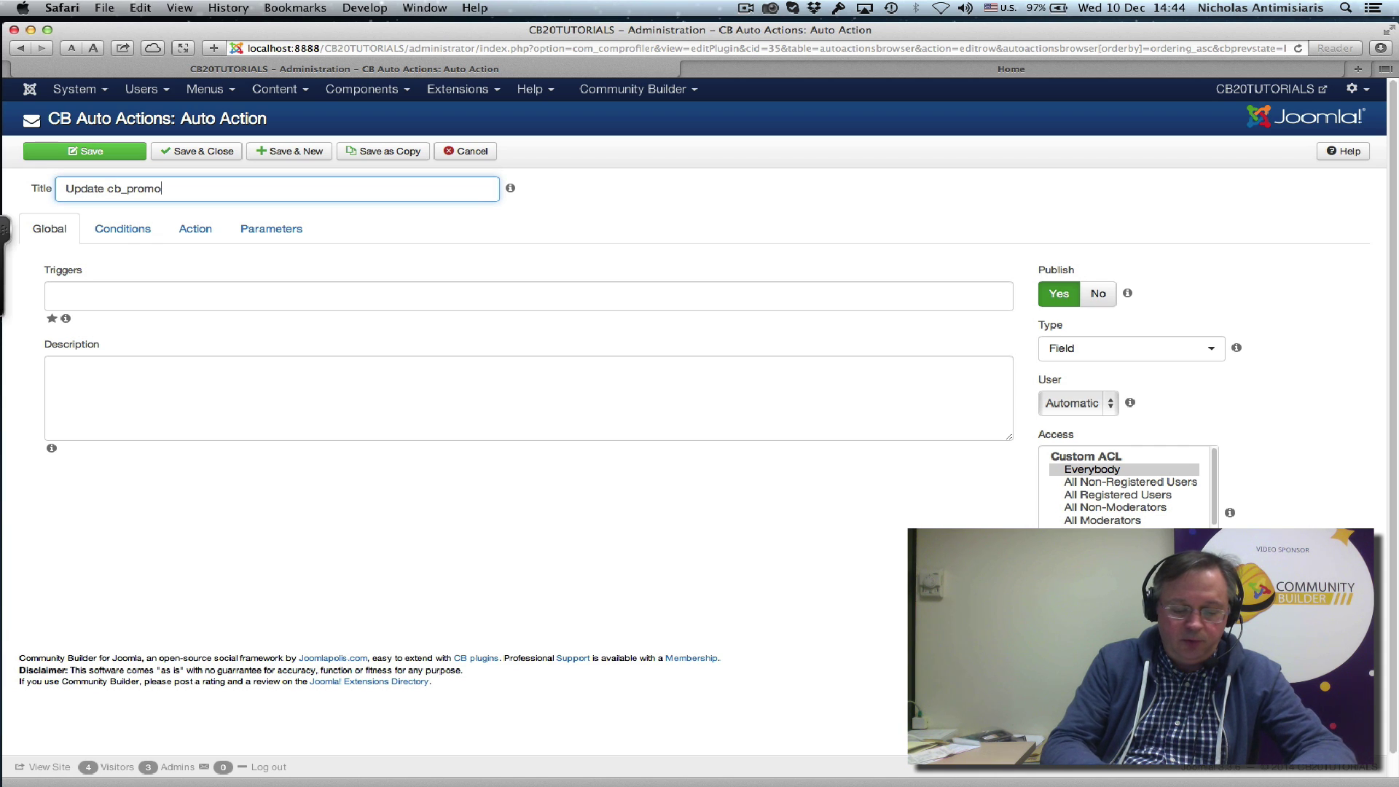
{"action": "type", "text": "sent "}
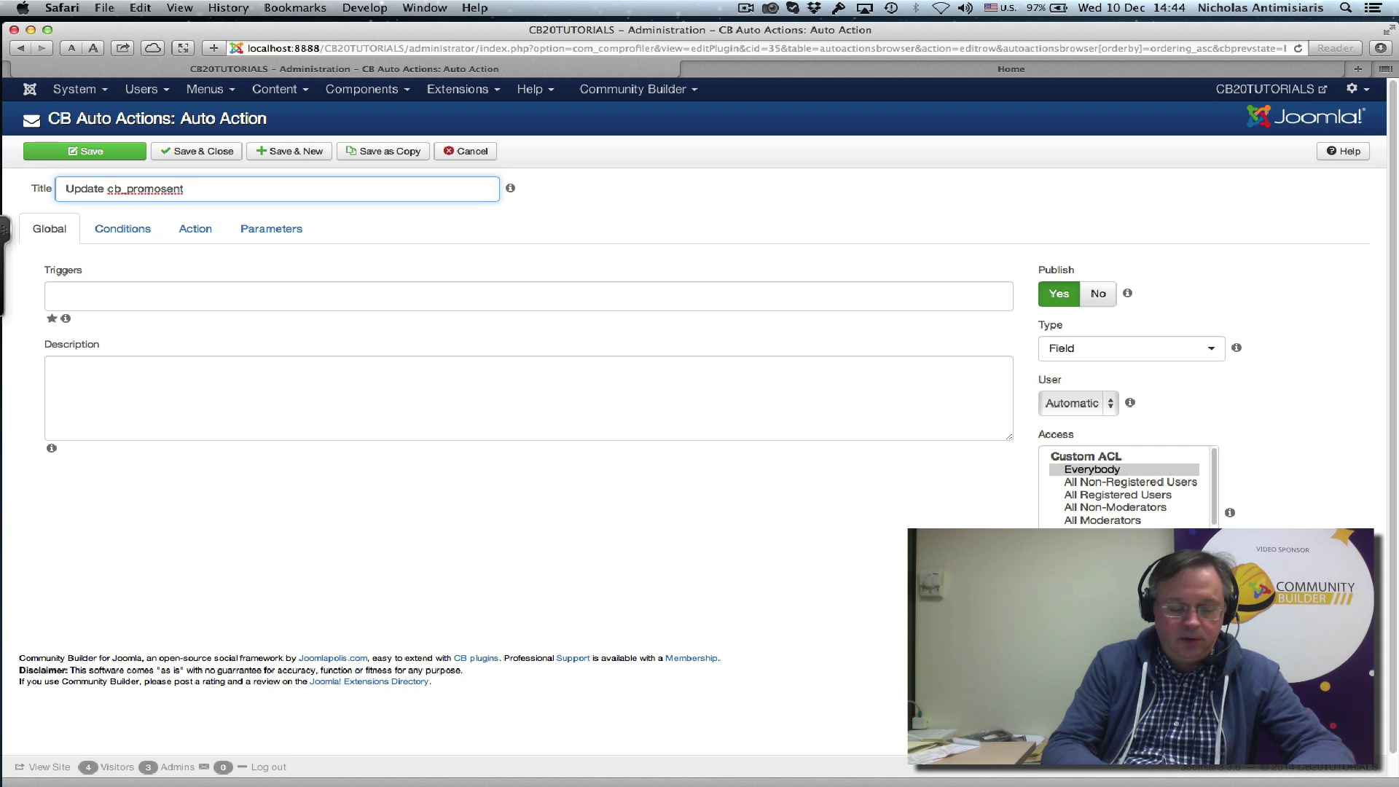
{"action": "type", "text": "field"}
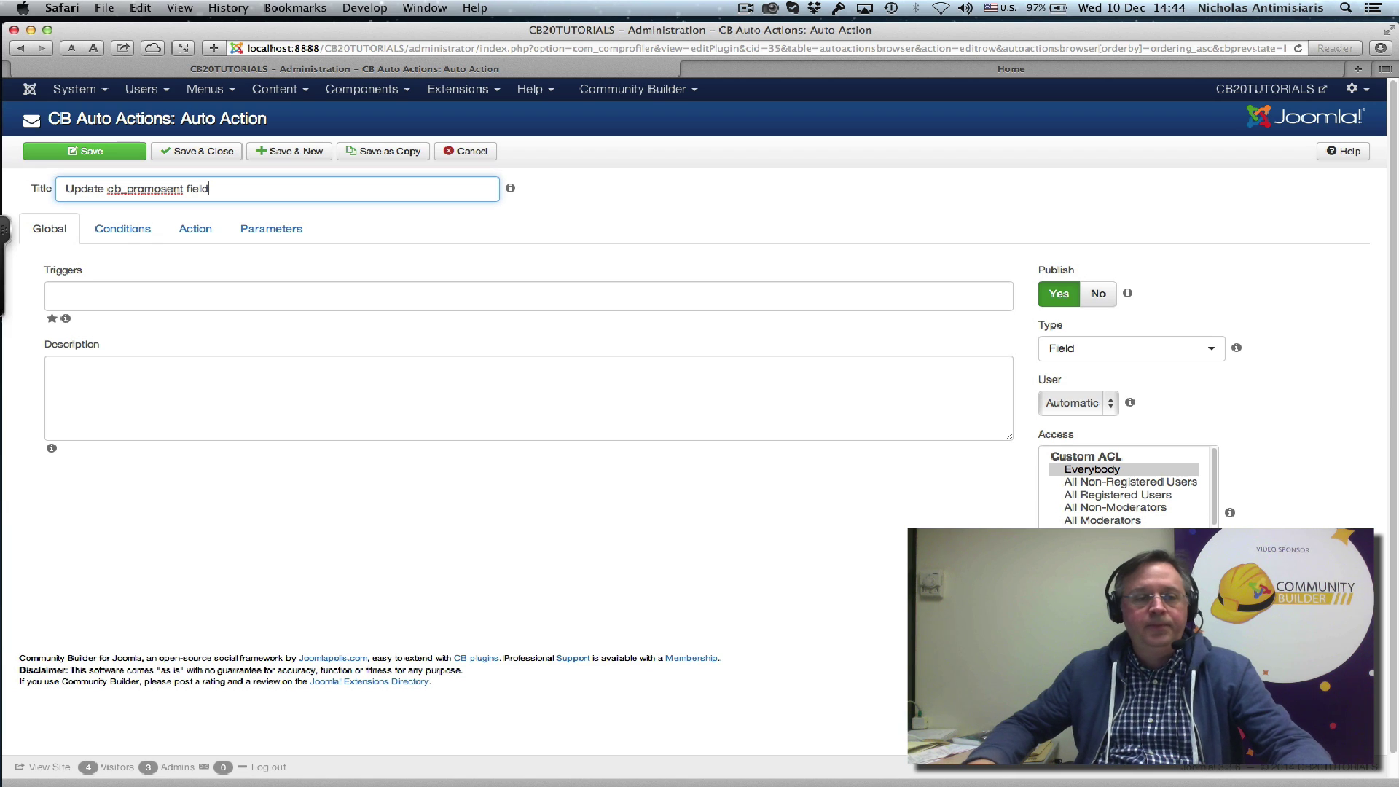
Trigger it After User Login, with description 'Set cb_promosent field to 1'.
{"action": "left_click", "coordinate": [175, 301]}
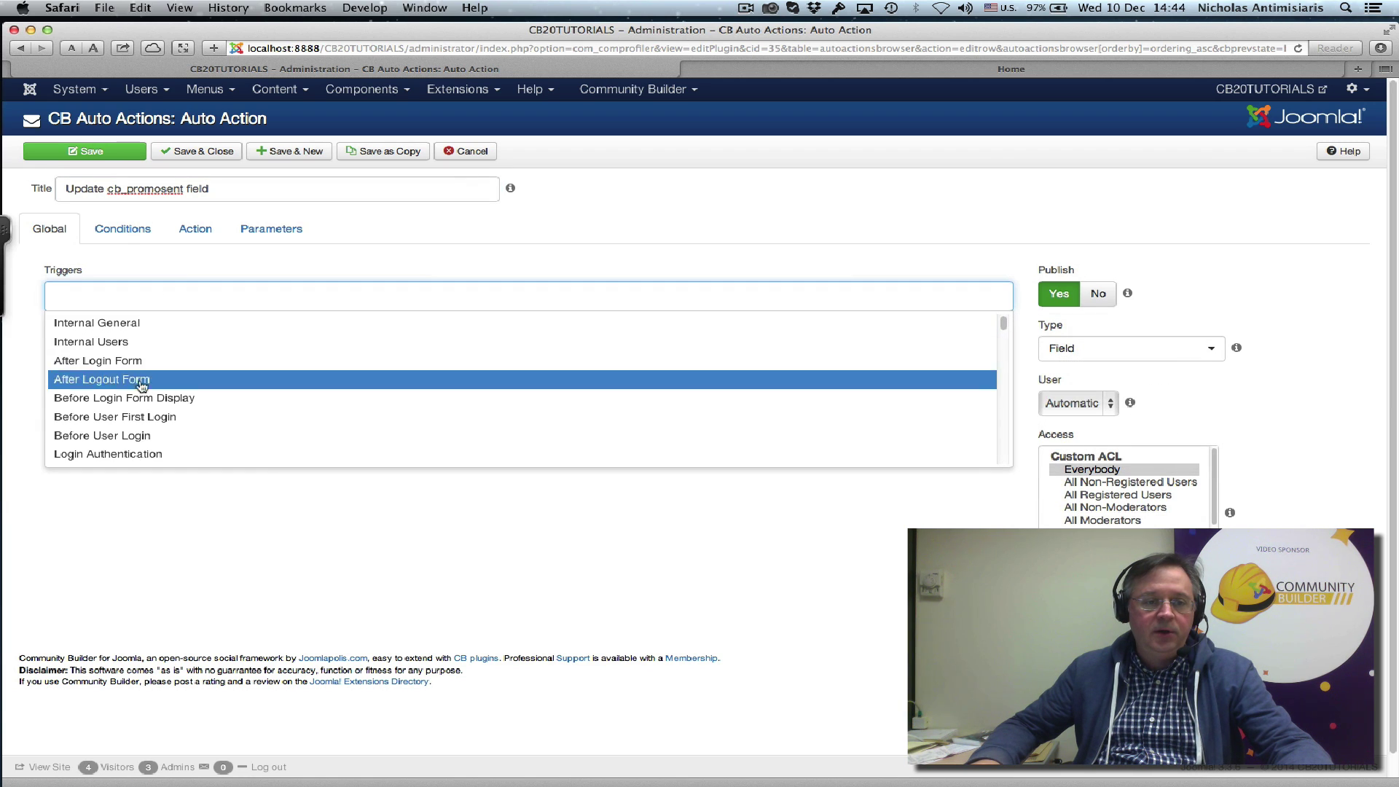
{"action": "scroll", "coordinate": [143, 406], "scroll_direction": "down", "scroll_amount": 2}
{"action": "scroll", "coordinate": [142, 407], "scroll_direction": "down", "scroll_amount": 2}
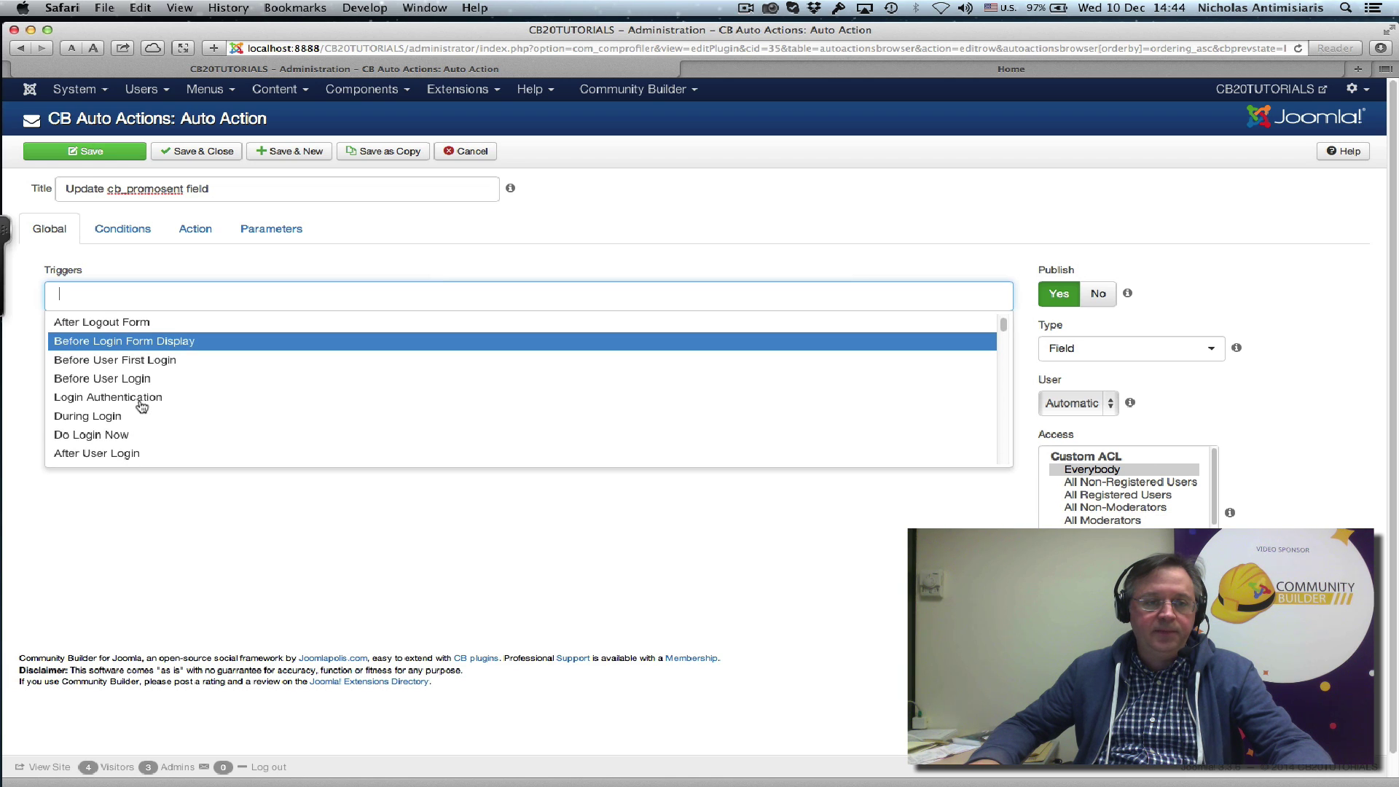
{"action": "scroll", "coordinate": [142, 407], "scroll_direction": "up", "scroll_amount": 1}
{"action": "scroll", "coordinate": [142, 407], "scroll_direction": "down", "scroll_amount": 4}
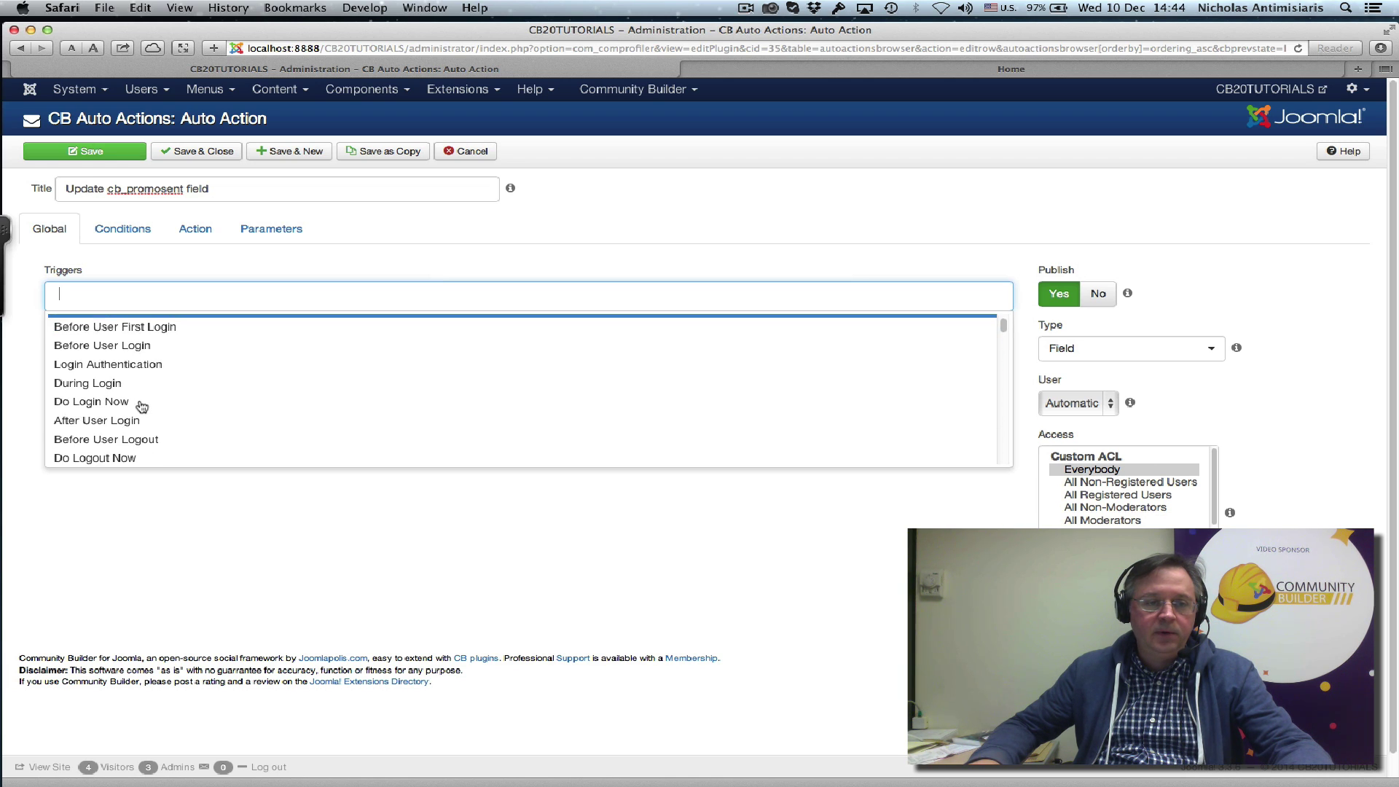
{"action": "left_click", "coordinate": [128, 422]}
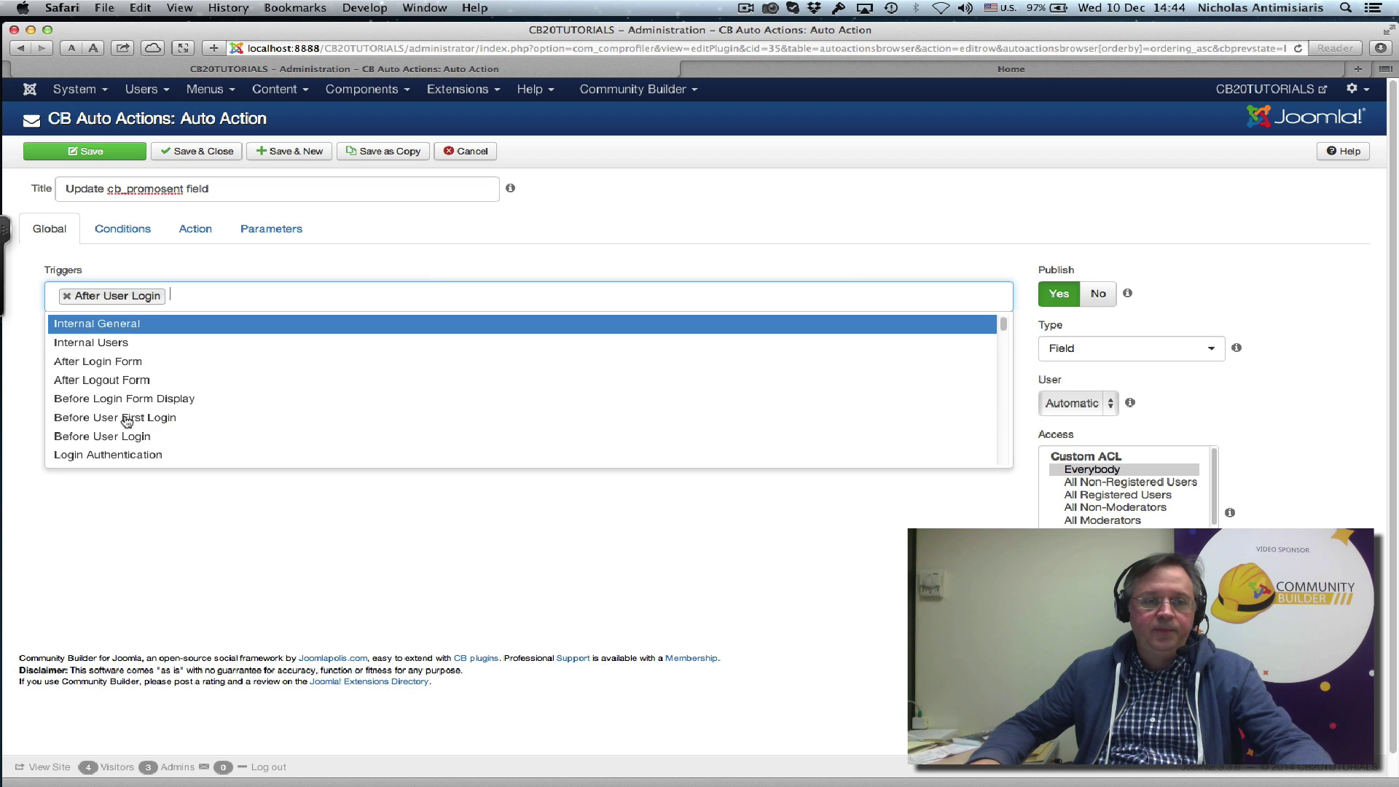
{"action": "left_click", "coordinate": [219, 525]}
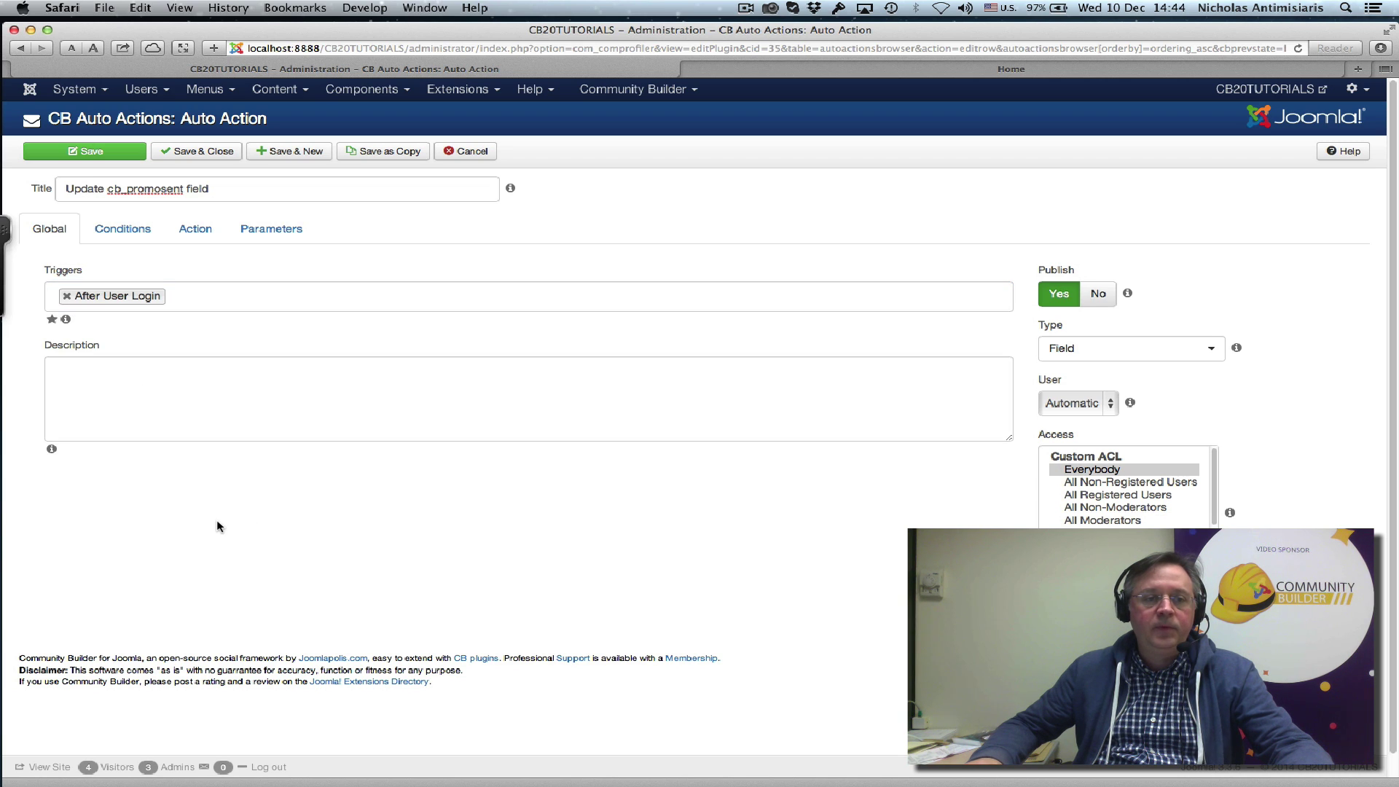
{"action": "left_click", "coordinate": [184, 415]}
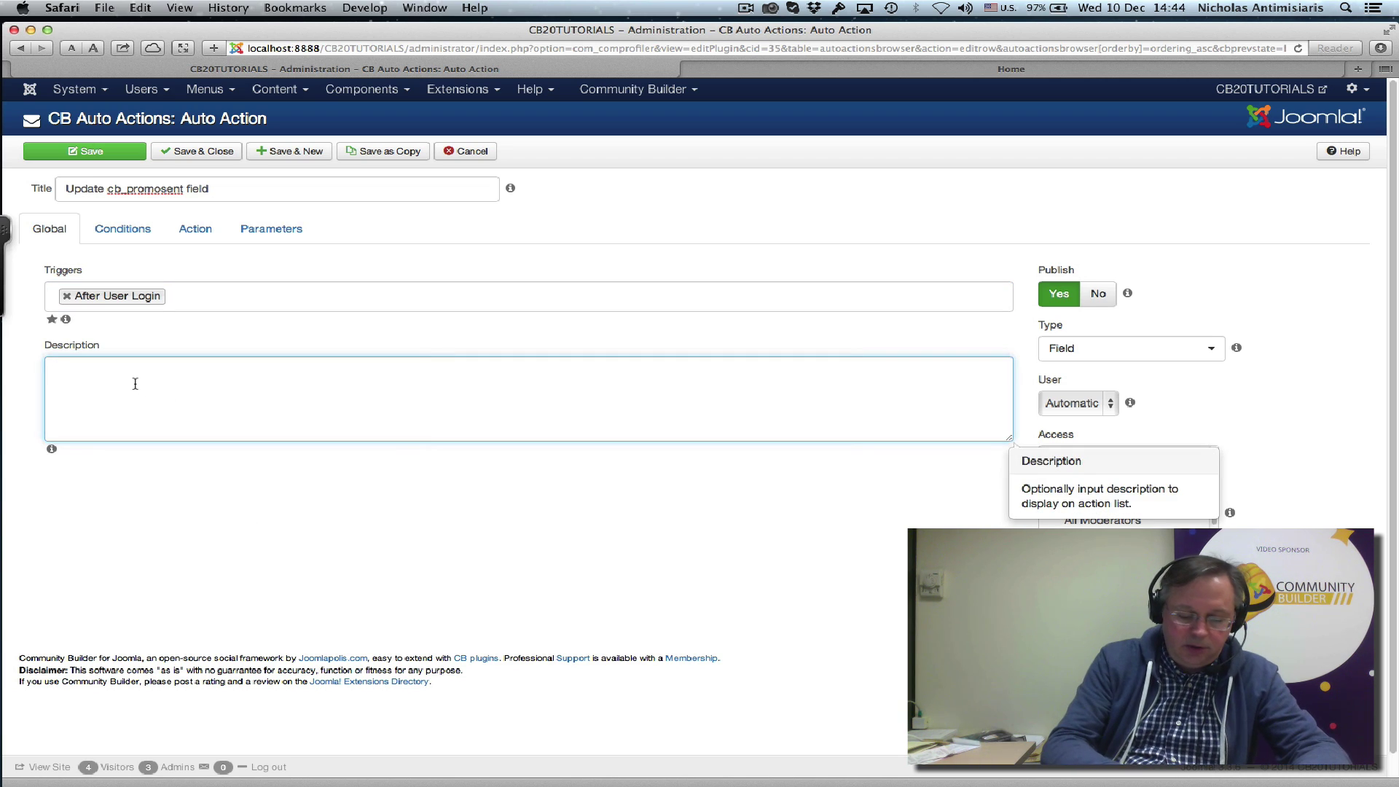
{"action": "type", "text": "Set cb_"}
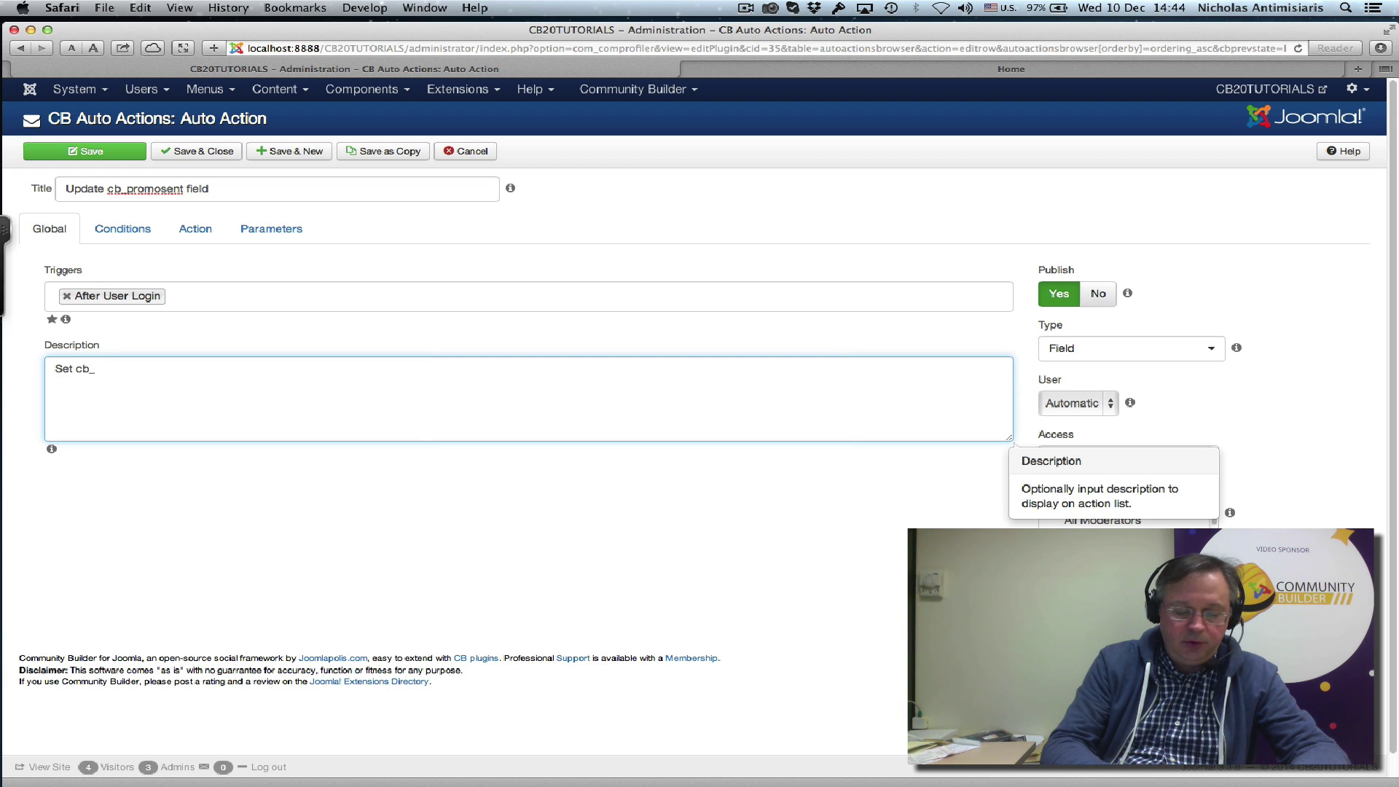
{"action": "type", "text": "promosen"}
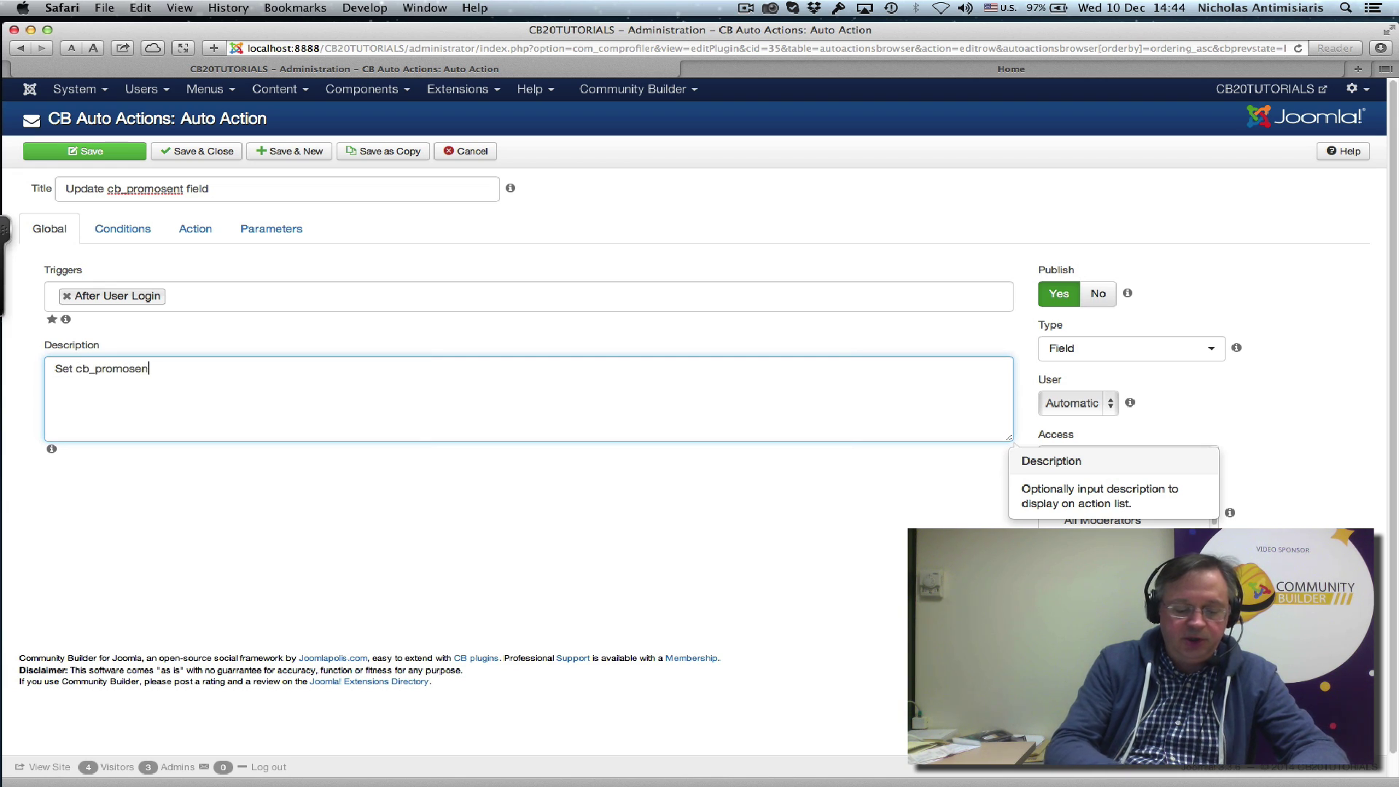
{"action": "type", "text": "t field to 1"}
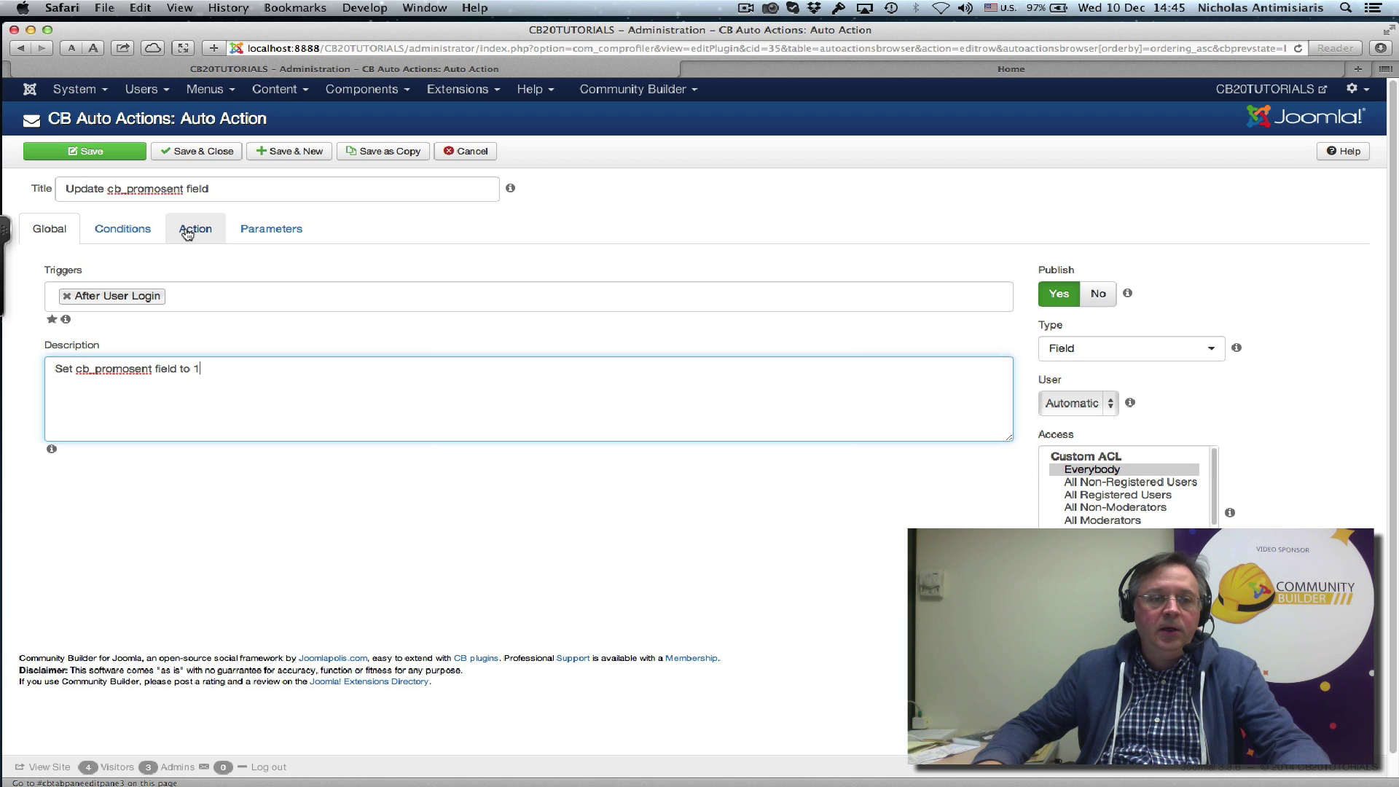
Give the new Field action the condition [cb_promosent] Not Equal To 1, then show its Action settings.
{"action": "left_click", "coordinate": [147, 231]}
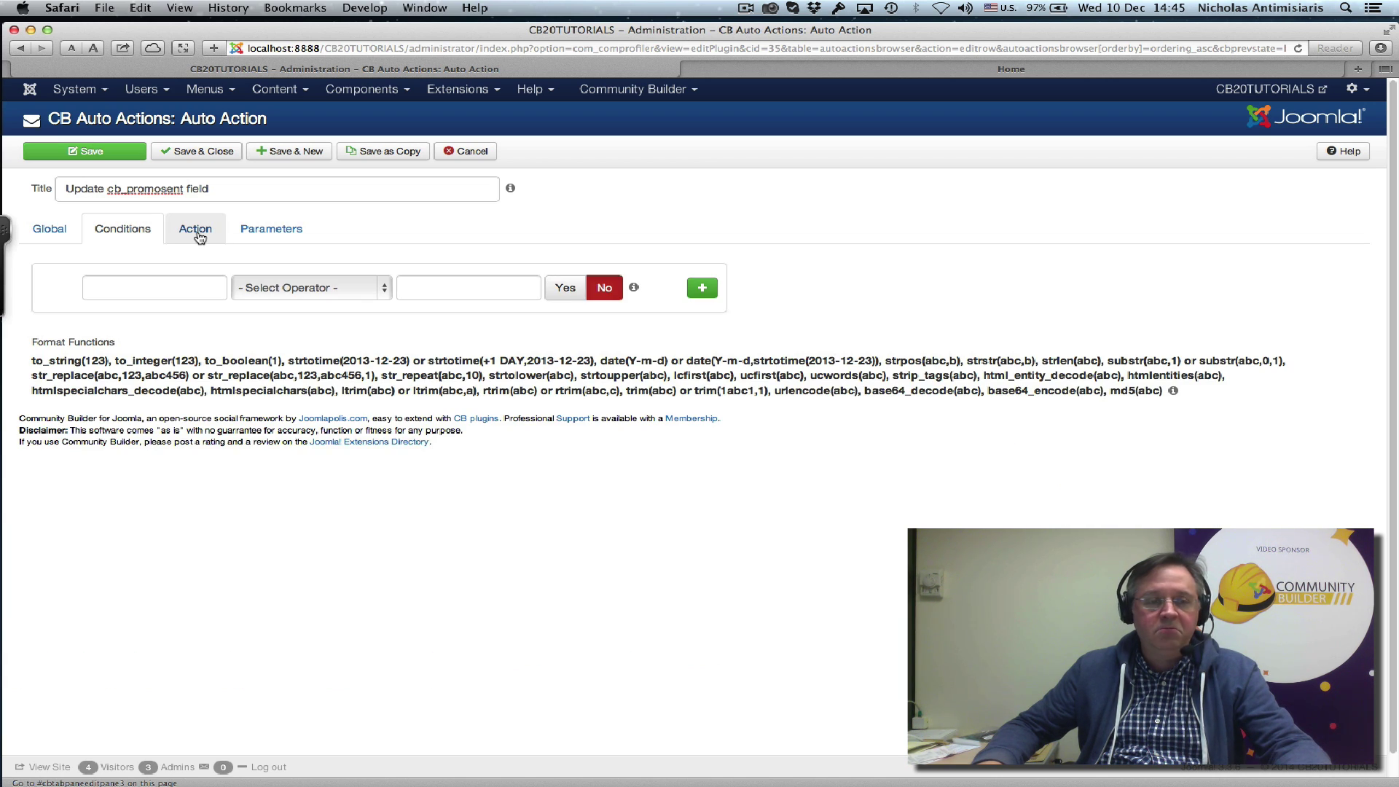
{"action": "left_click", "coordinate": [143, 285]}
{"action": "type", "text": "[cb"}
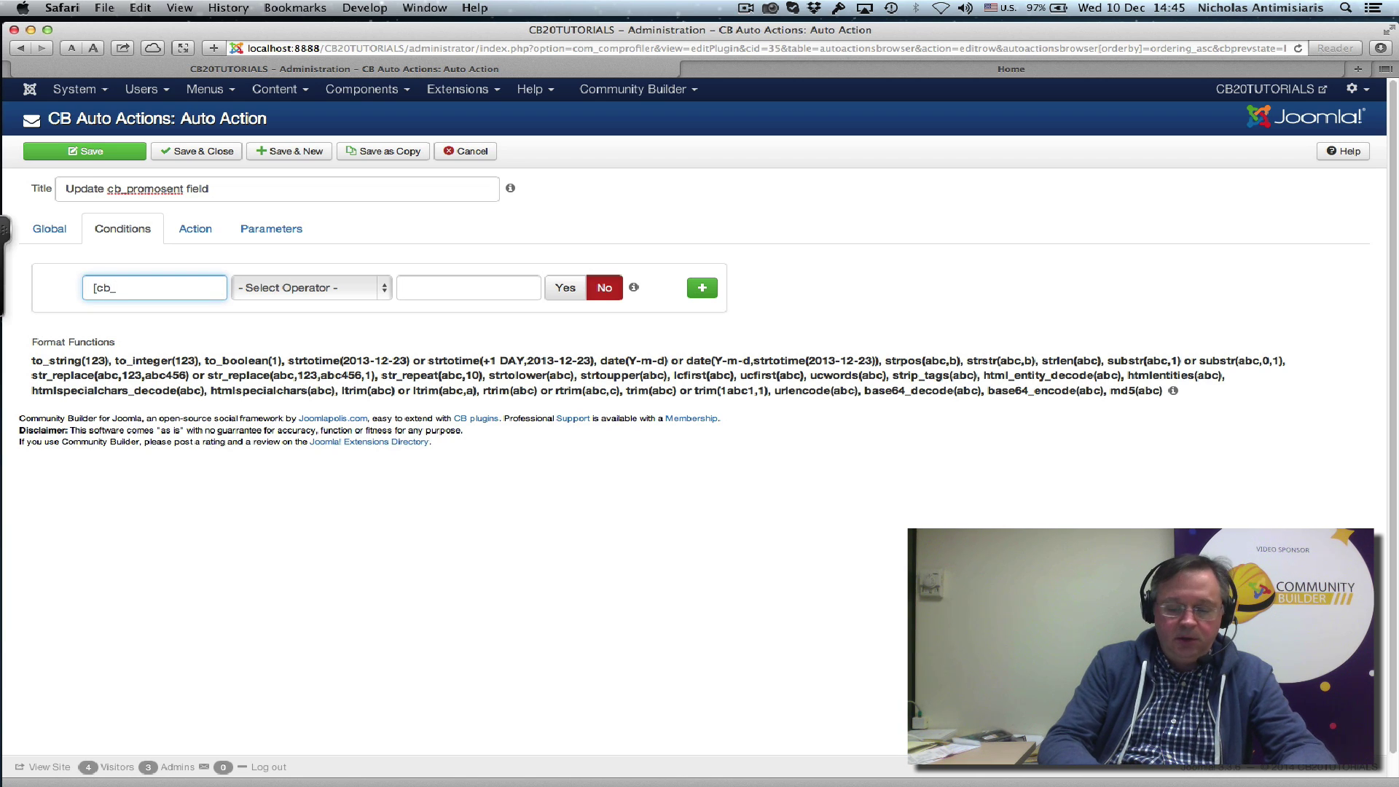
{"action": "type", "text": "_p"}
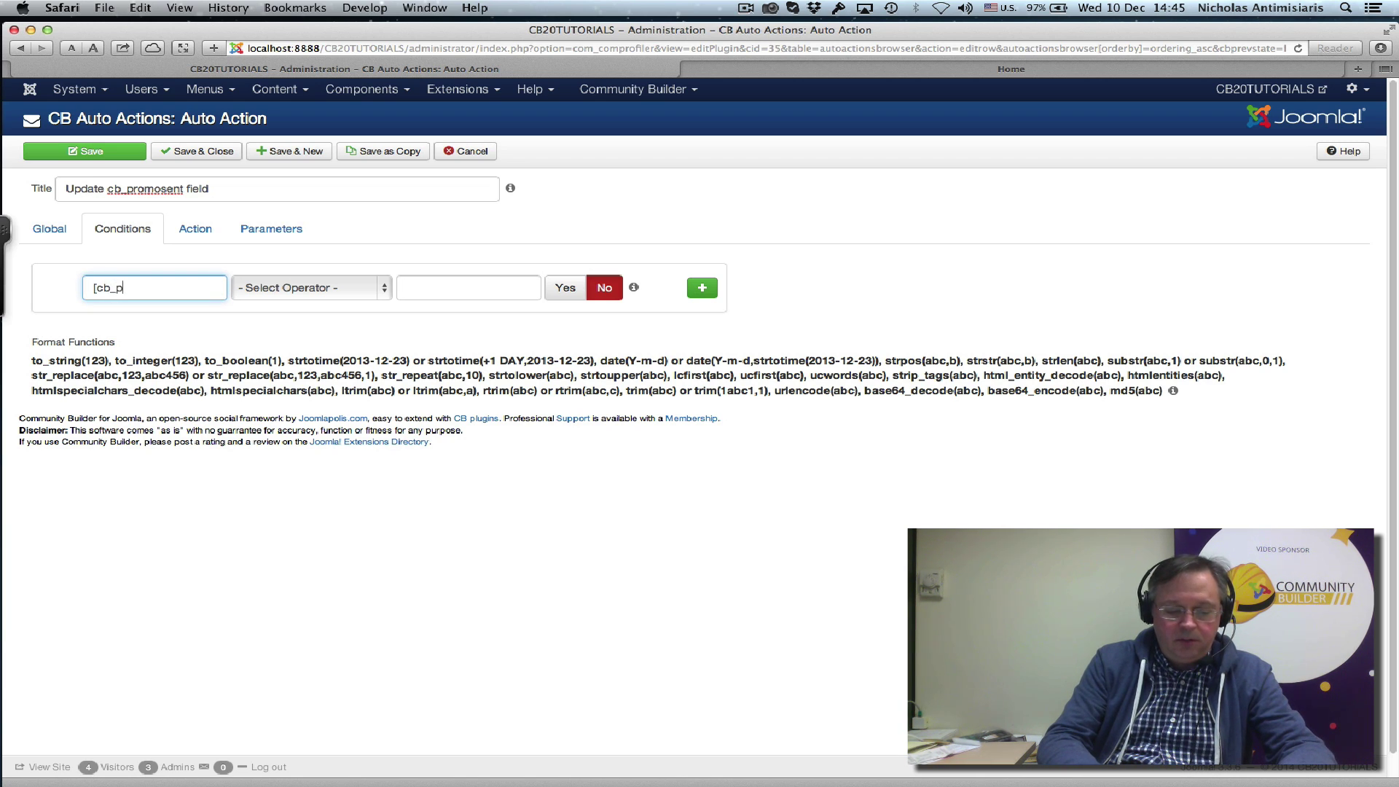
{"action": "type", "text": "romosent]"}
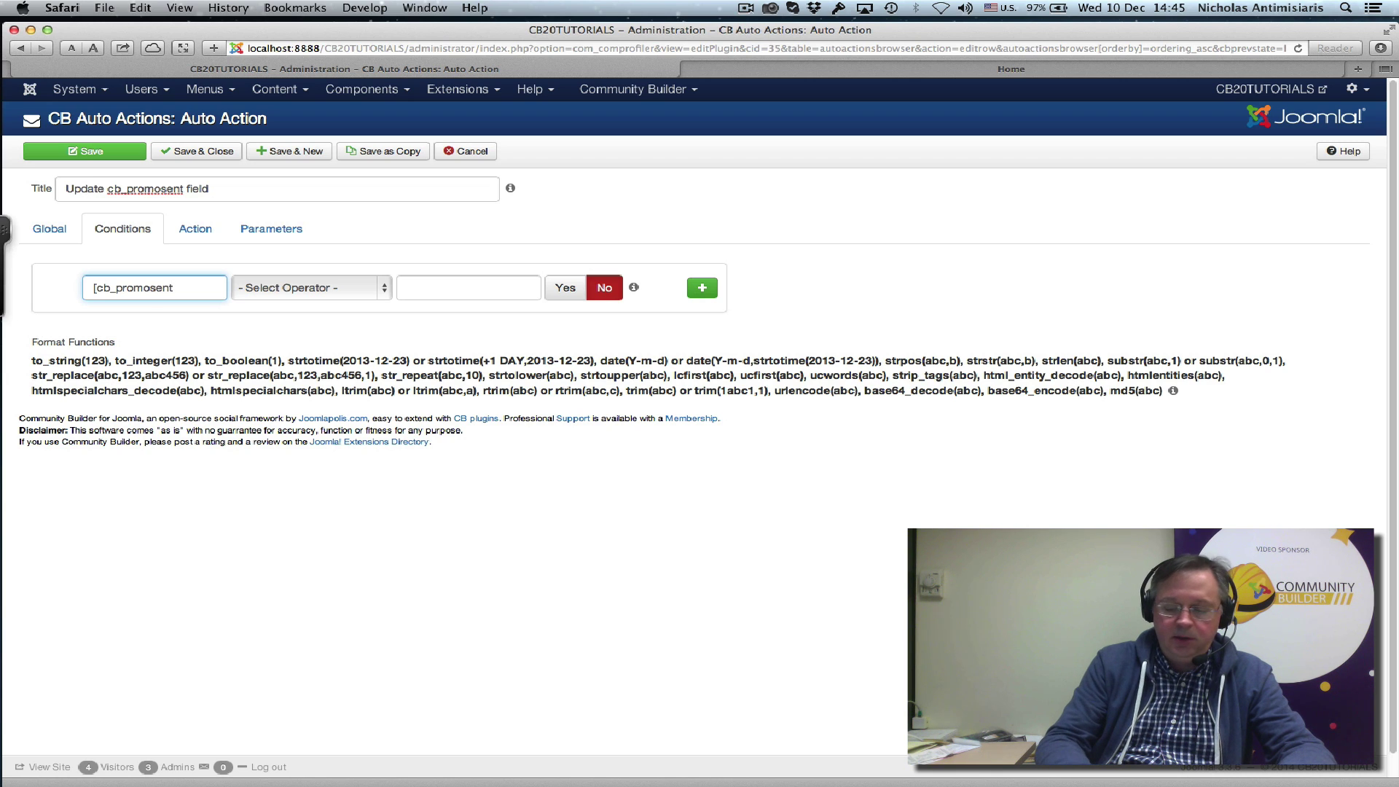
{"action": "left_click", "coordinate": [318, 288]}
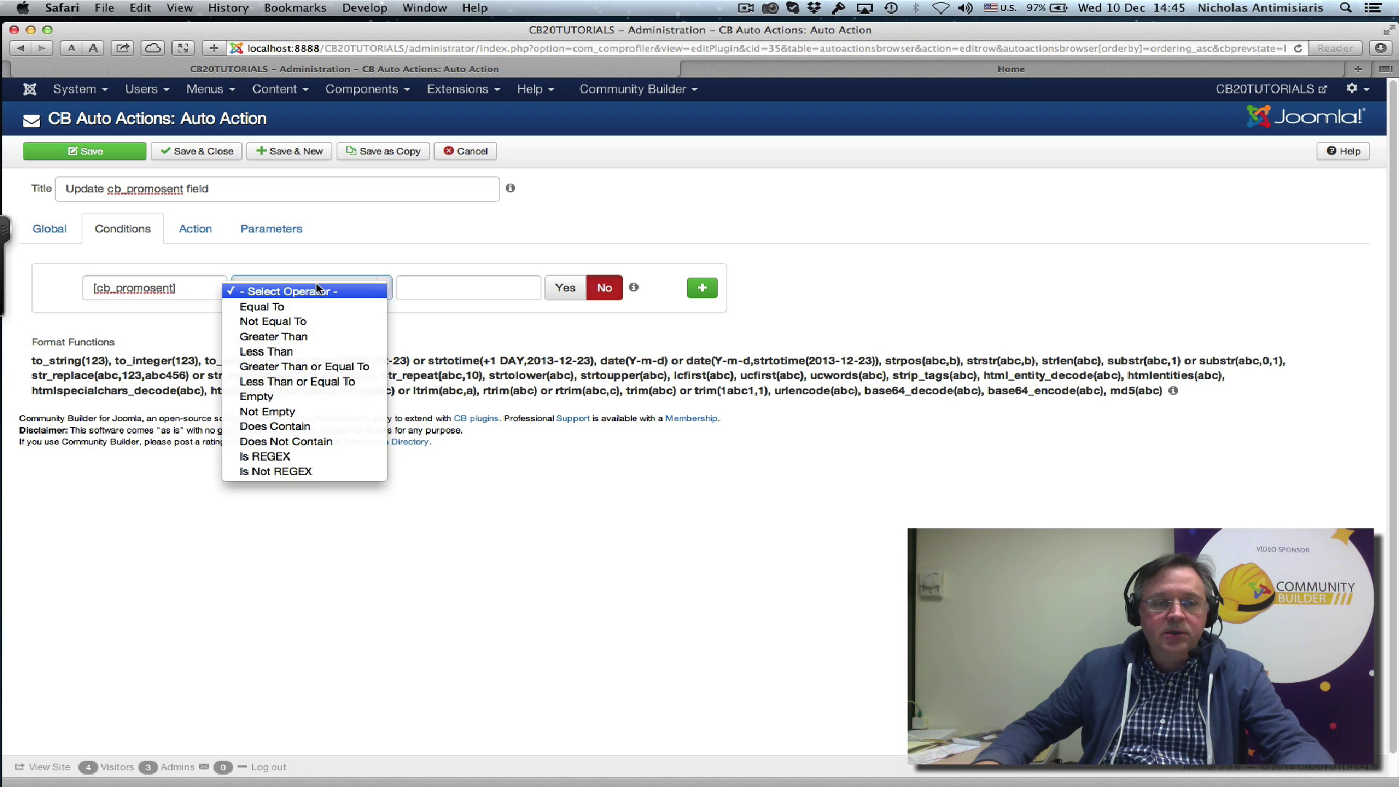
{"action": "left_click", "coordinate": [316, 321]}
{"action": "left_click", "coordinate": [439, 288]}
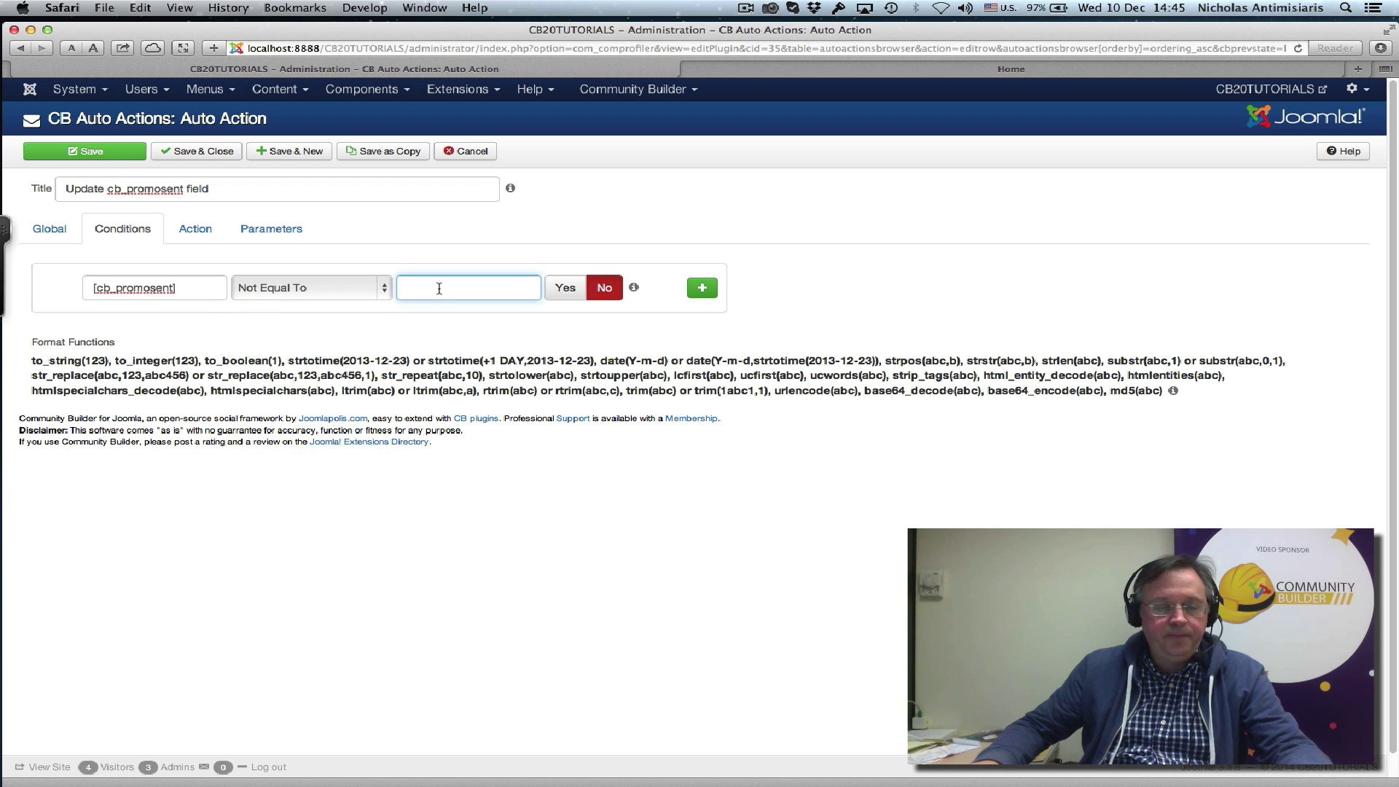
{"action": "type", "text": "1"}
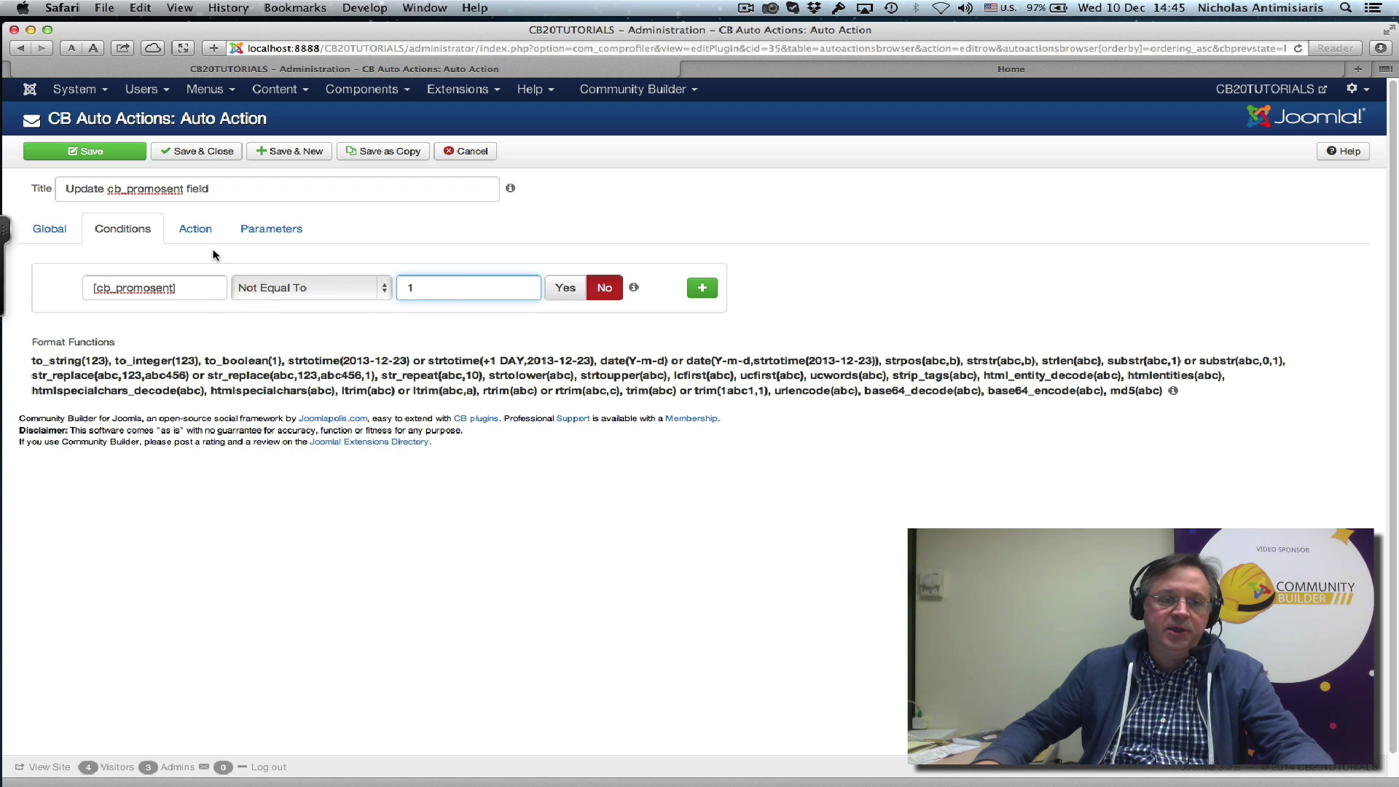
{"action": "left_click", "coordinate": [195, 234]}
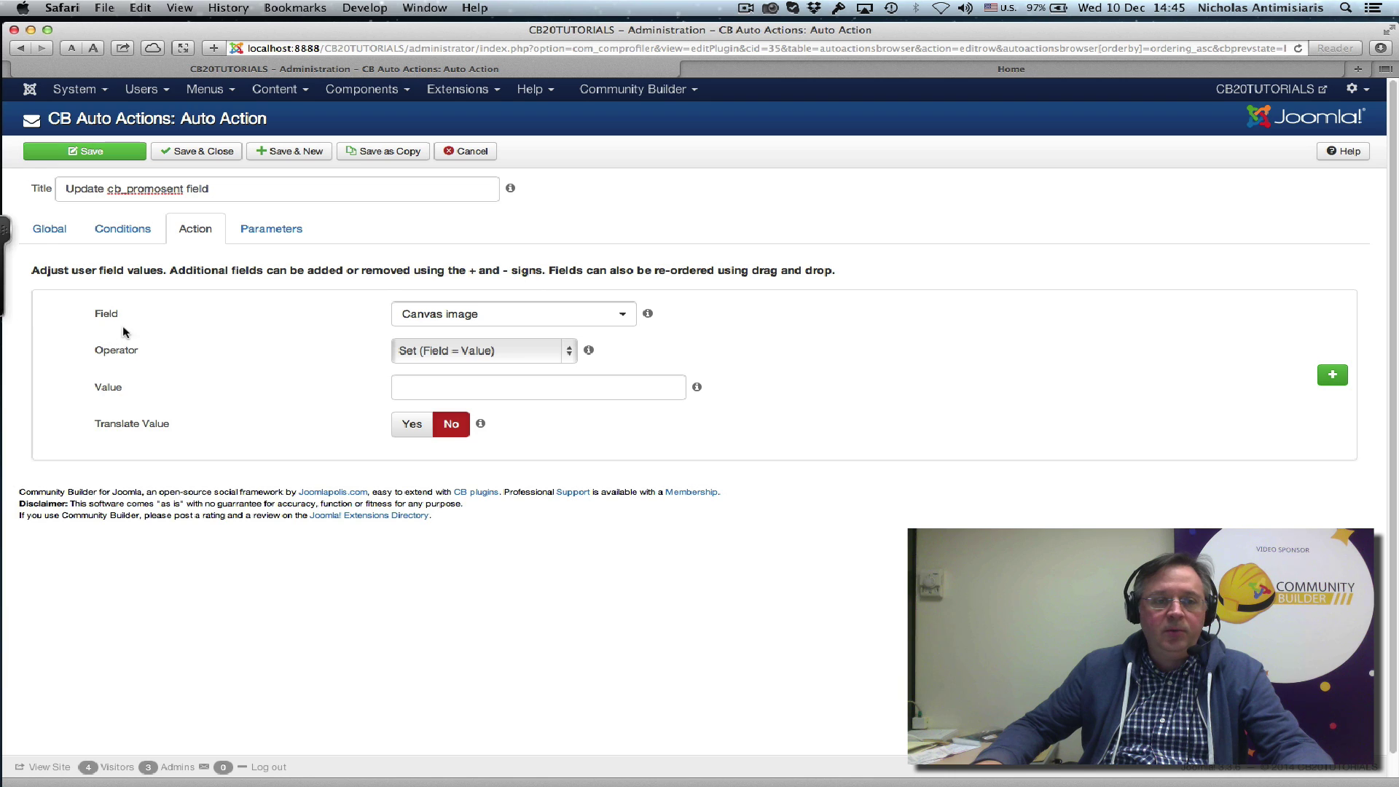
Point the Field action at Promo Email Sent with Set value 1, then save the auto action.
{"action": "left_click", "coordinate": [434, 318]}
{"action": "scroll", "coordinate": [473, 438], "scroll_direction": "down", "scroll_amount": 4}
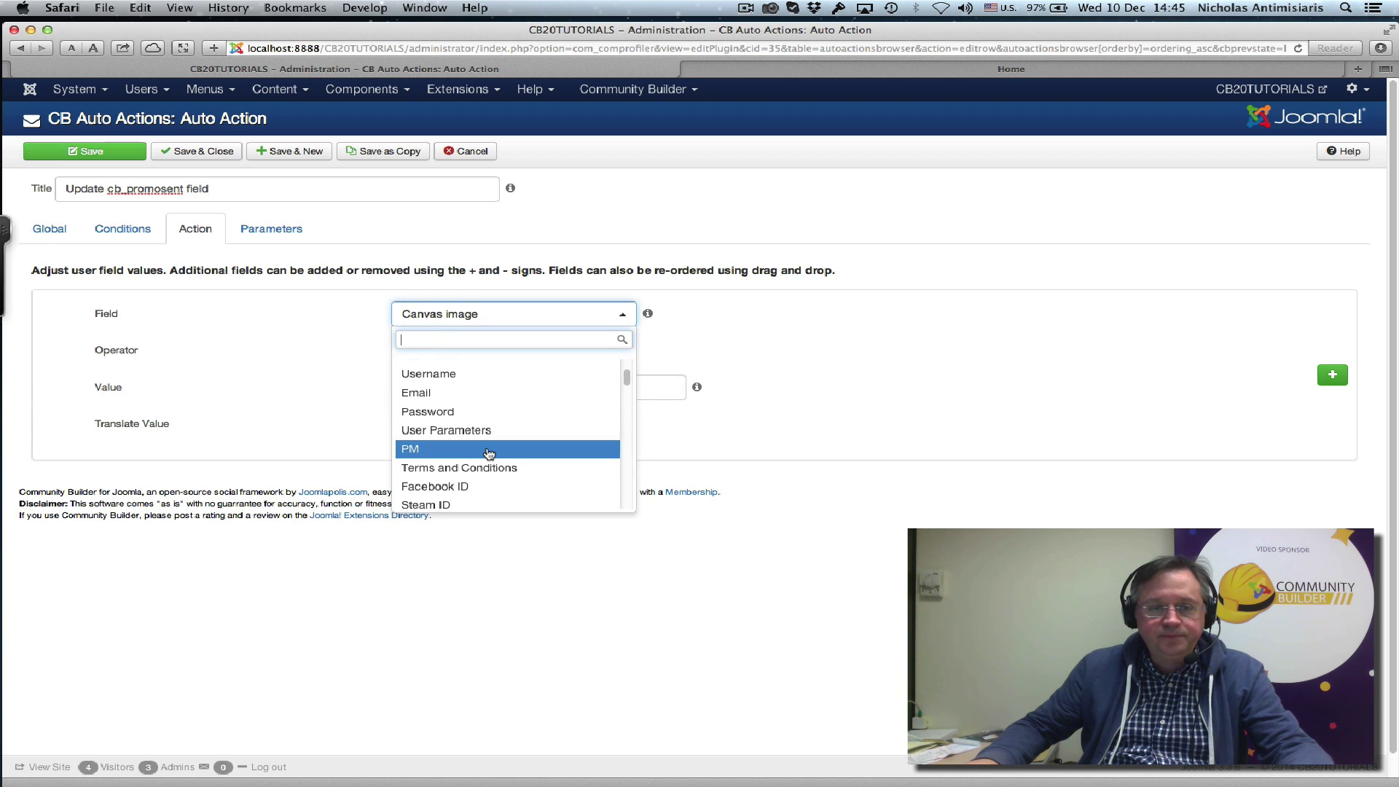
{"action": "scroll", "coordinate": [488, 454], "scroll_direction": "down", "scroll_amount": 6}
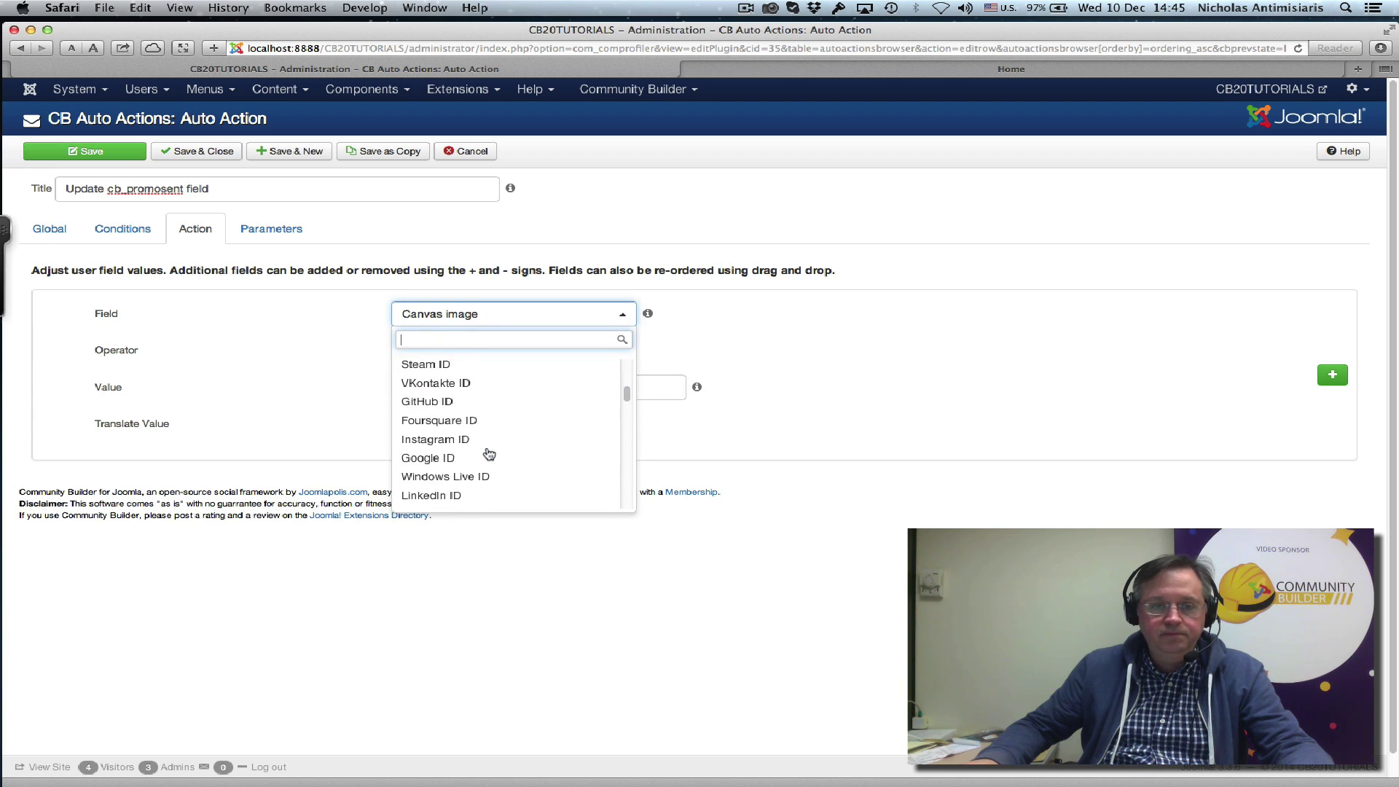
{"action": "scroll", "coordinate": [488, 454], "scroll_direction": "down", "scroll_amount": 1}
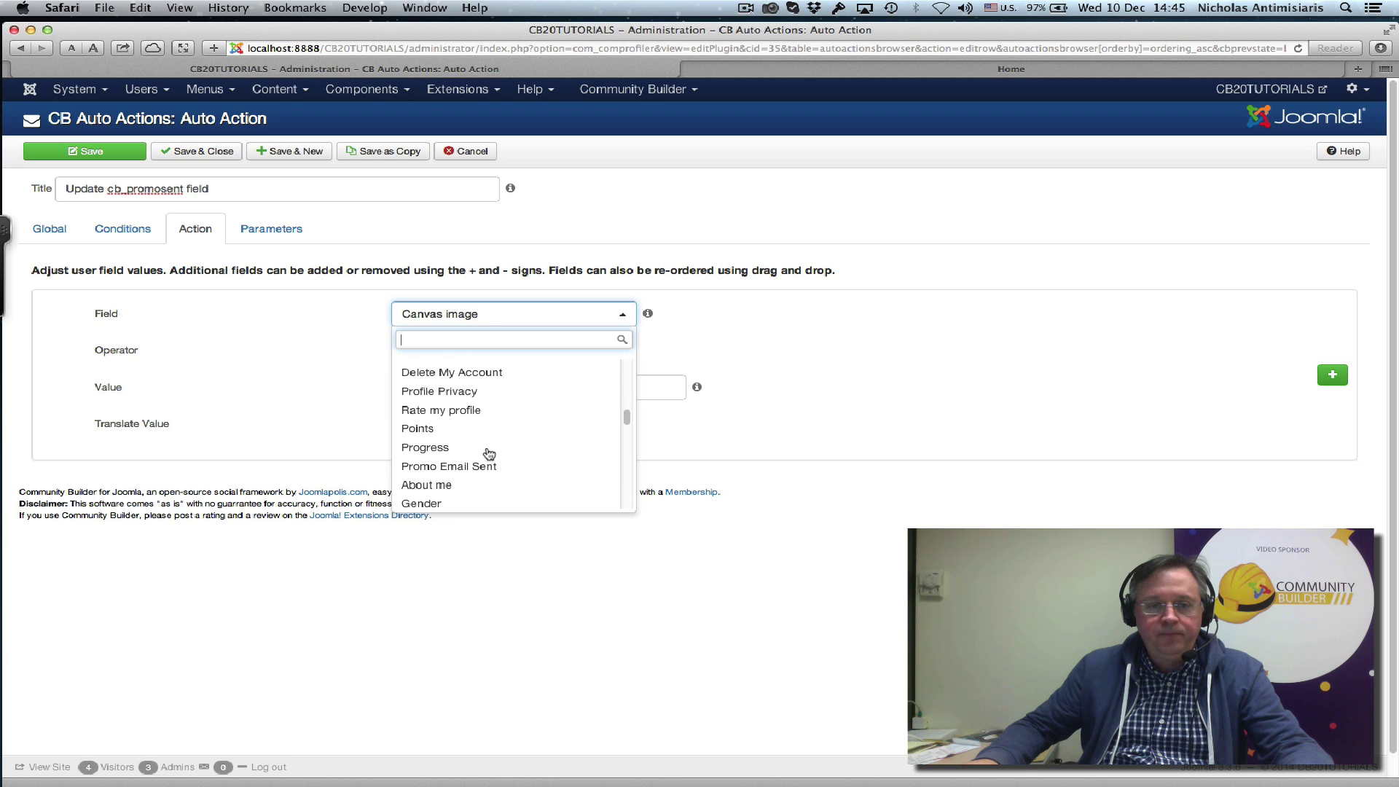
{"action": "left_click", "coordinate": [473, 470]}
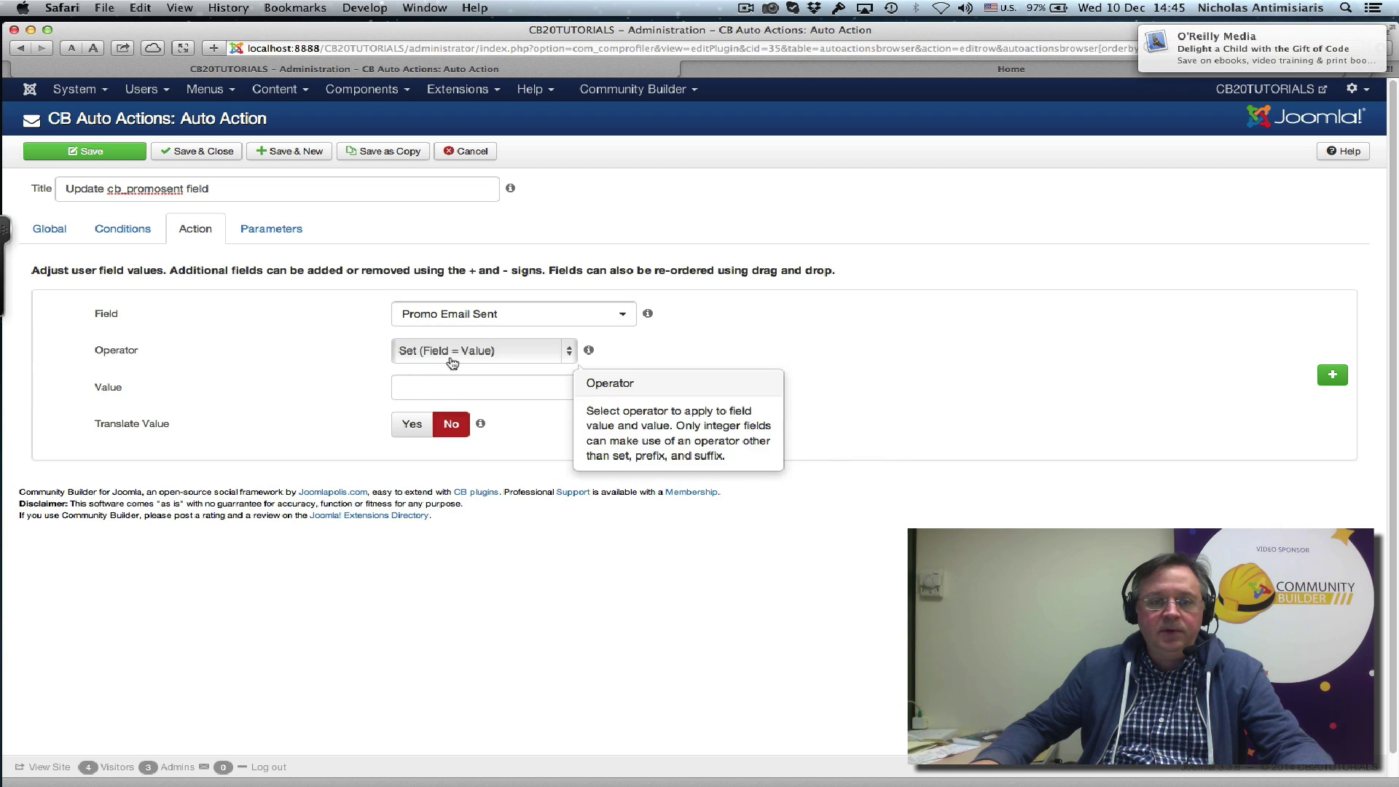
{"action": "left_click", "coordinate": [430, 387]}
{"action": "type", "text": "1"}
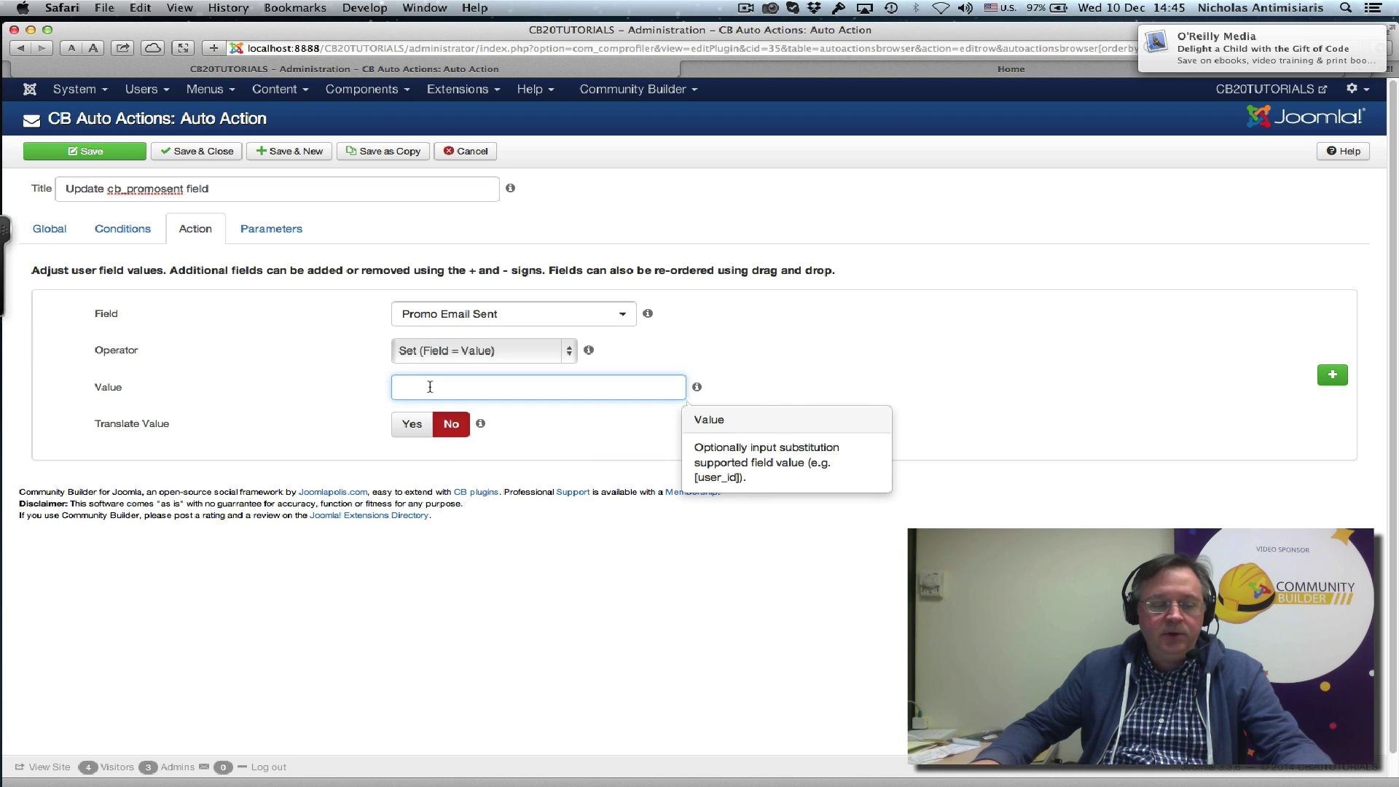
{"action": "left_click", "coordinate": [826, 376]}
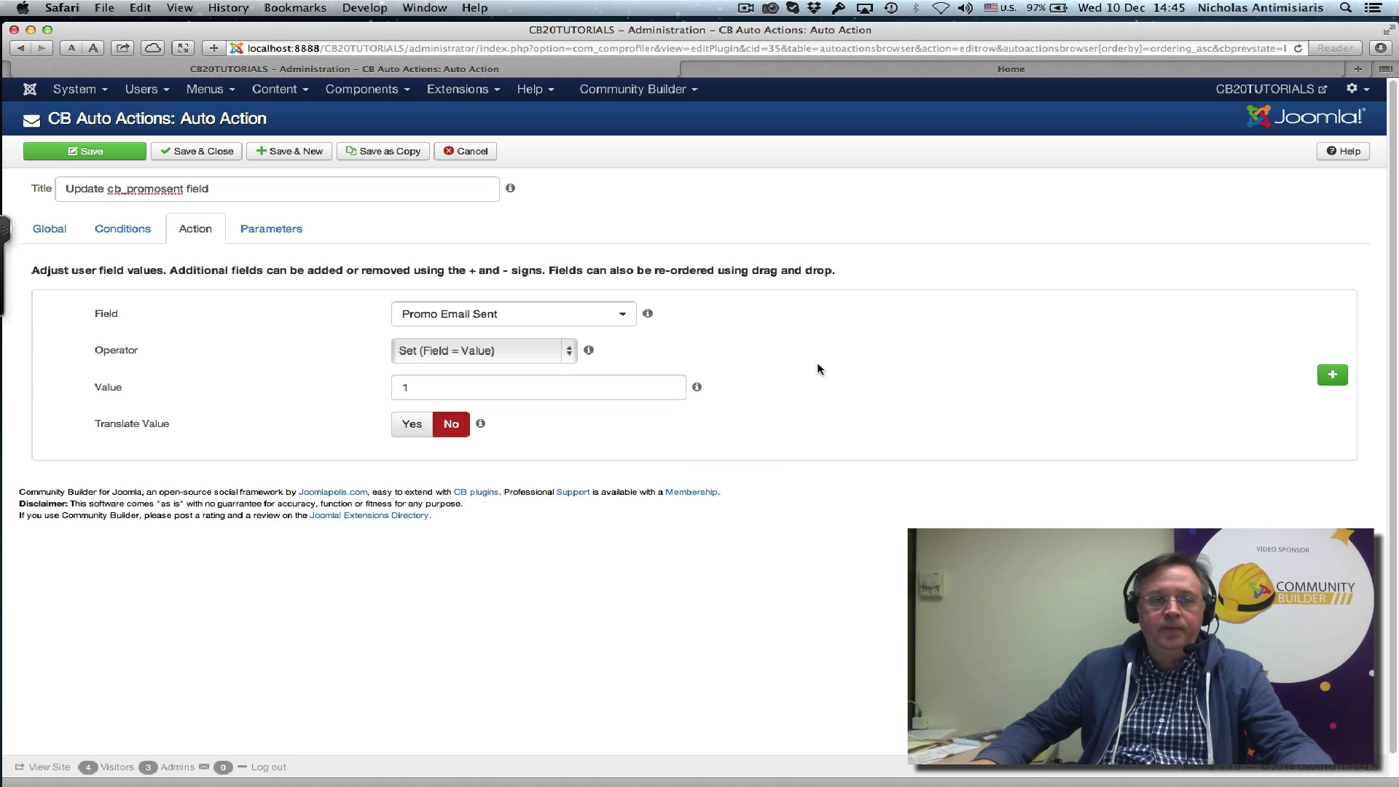
{"action": "left_click", "coordinate": [278, 232]}
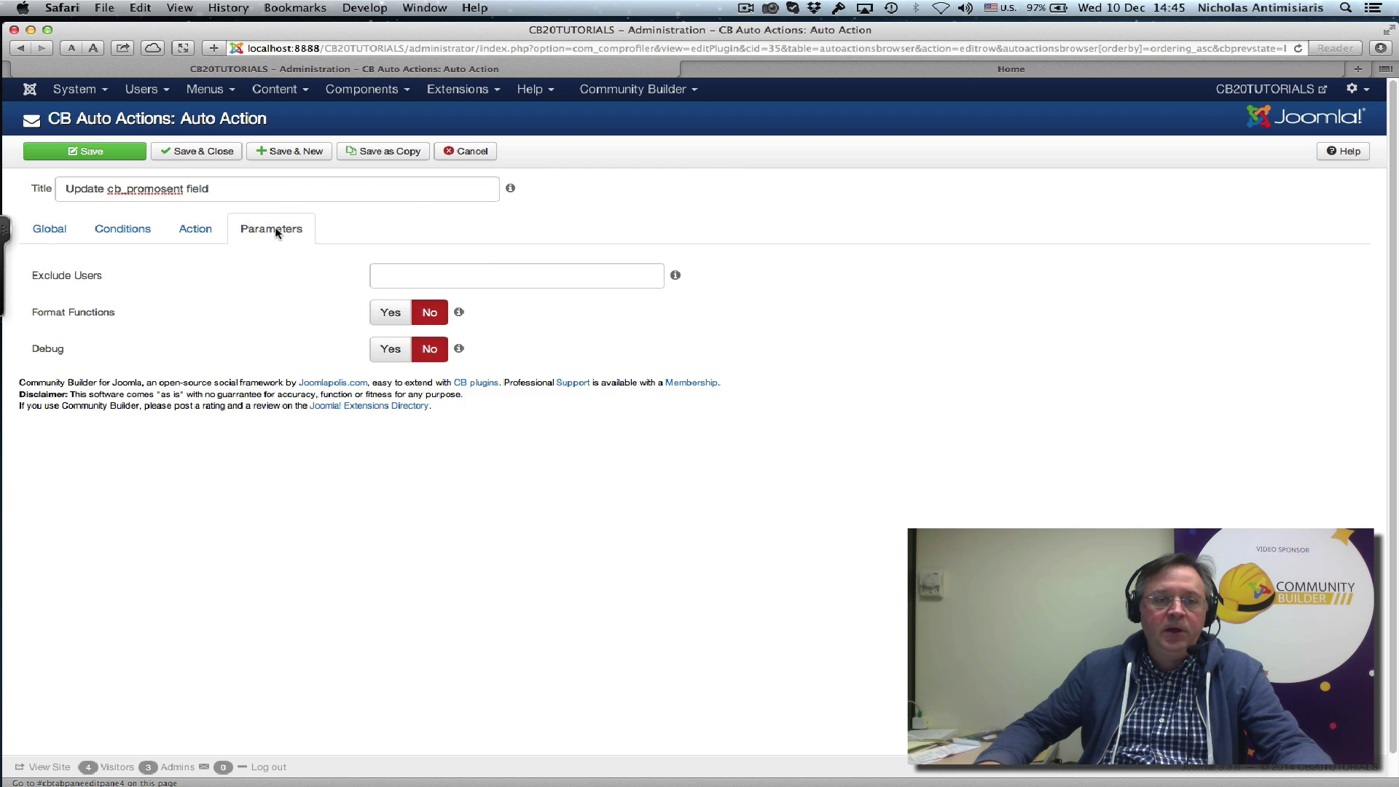
{"action": "left_click", "coordinate": [121, 157]}
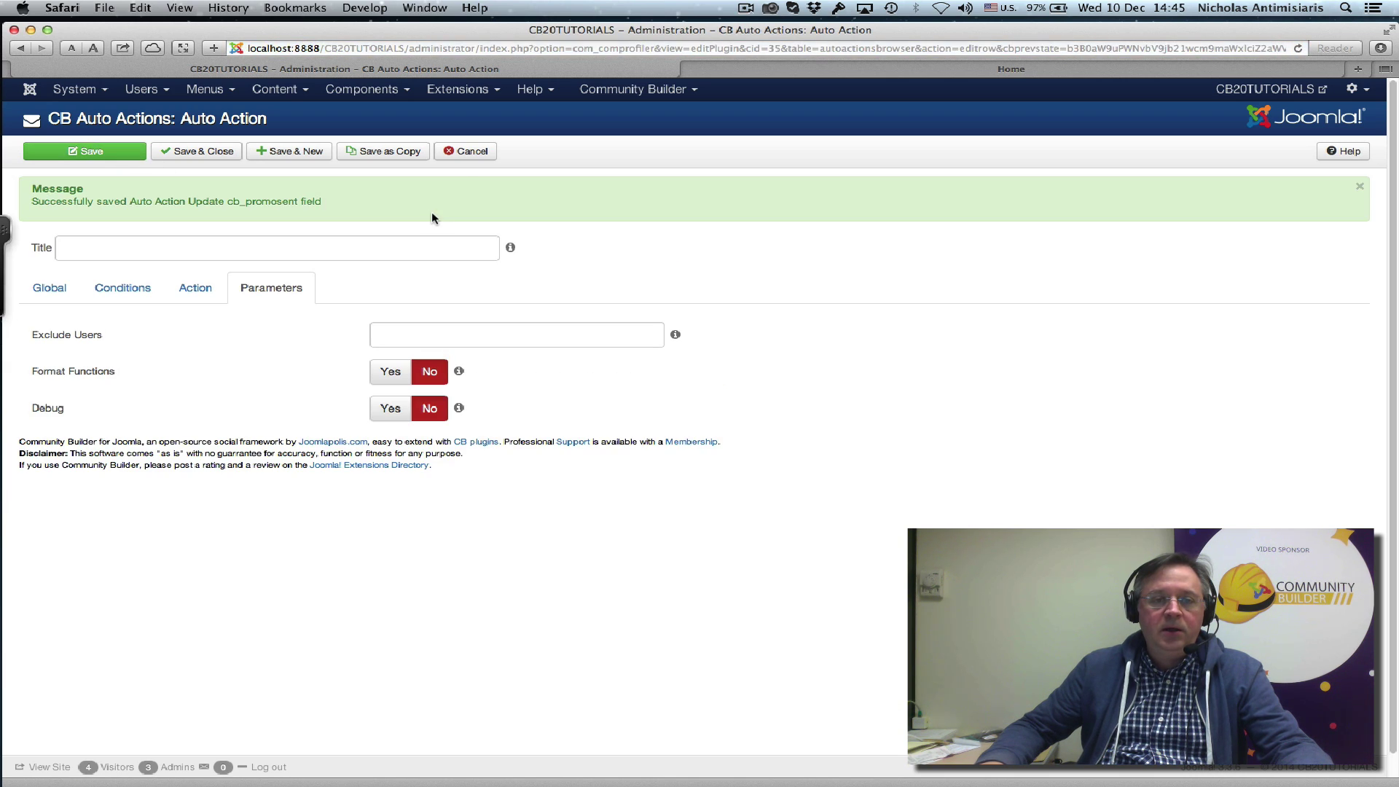
Back in the Auto Actions list, move Update cb_promosent field up to second place.
{"action": "left_click", "coordinate": [464, 152]}
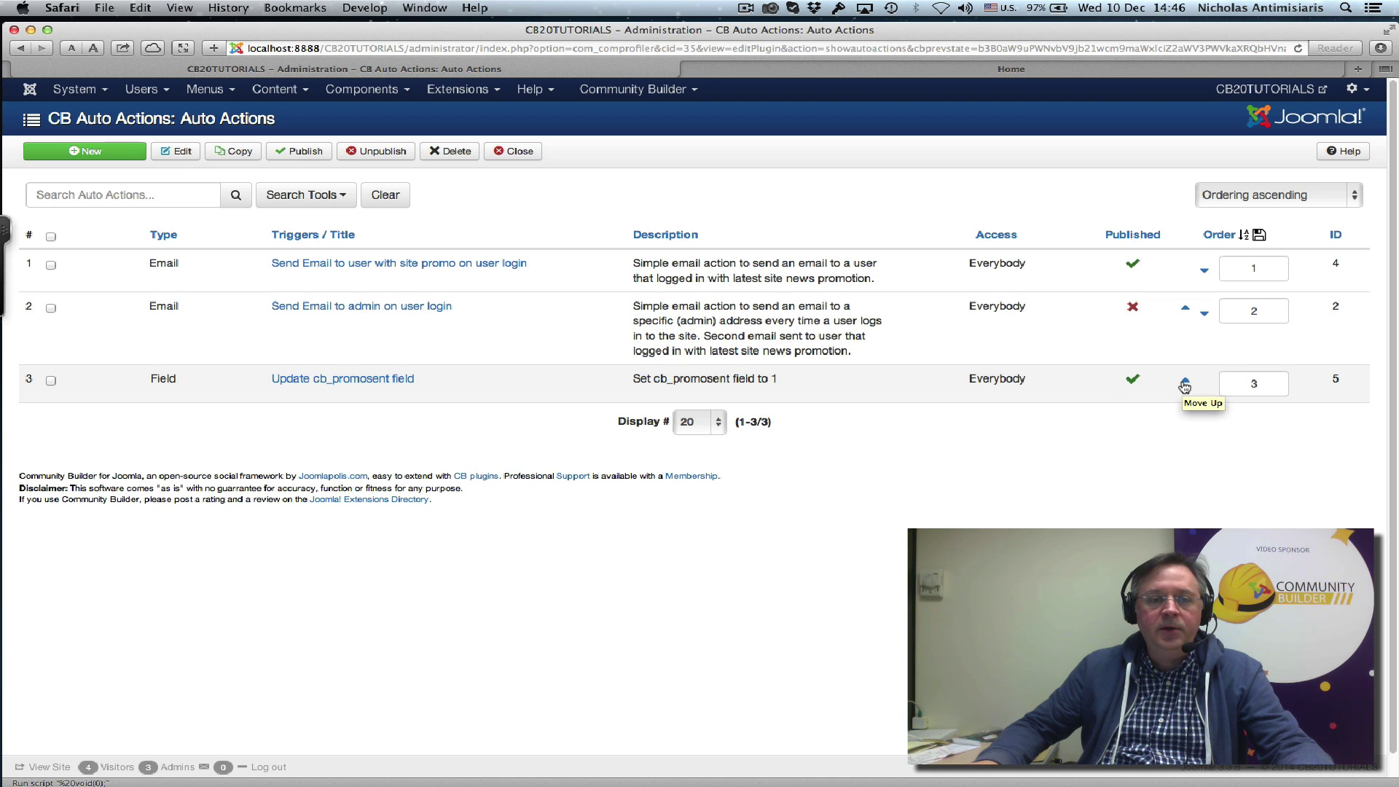
{"action": "left_click", "coordinate": [1184, 384]}
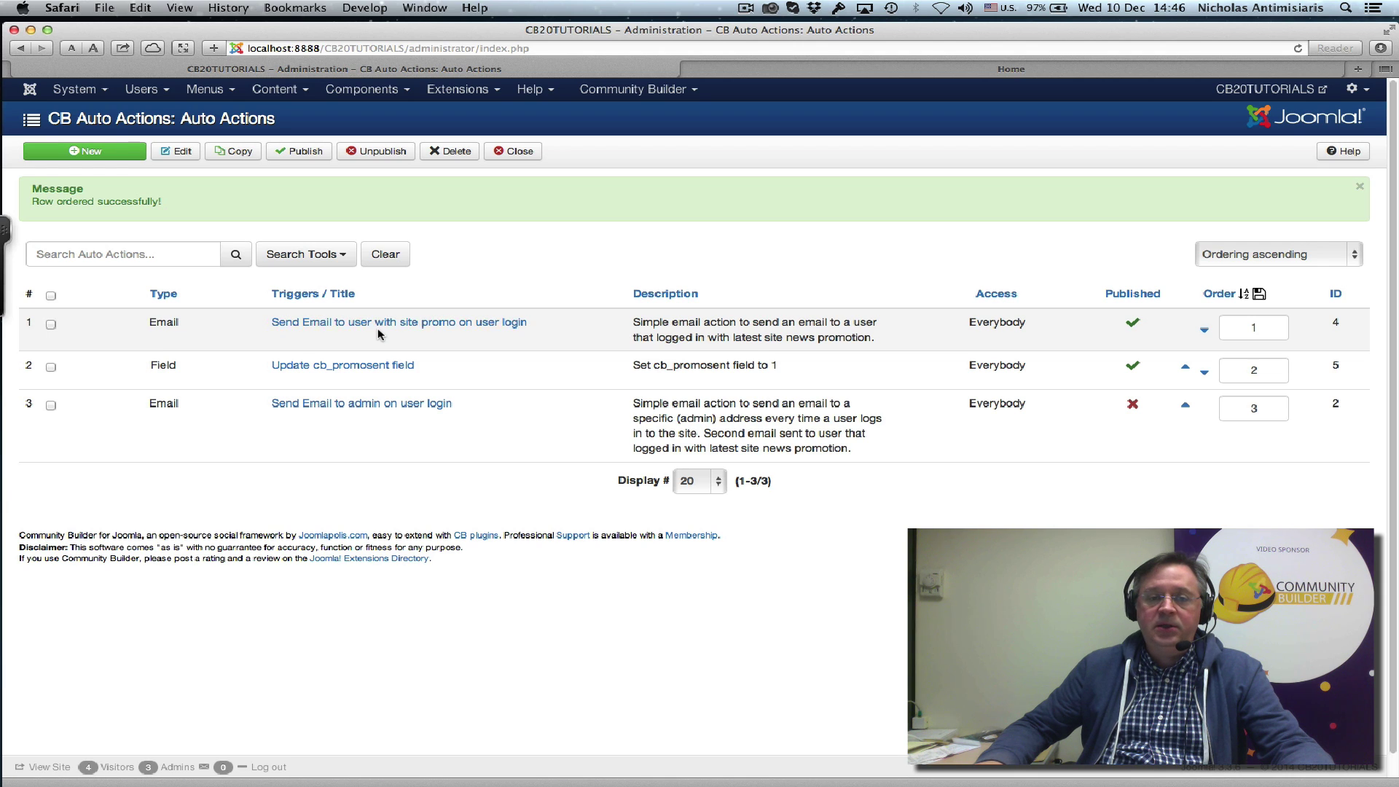
{"action": "left_click", "coordinate": [466, 330]}
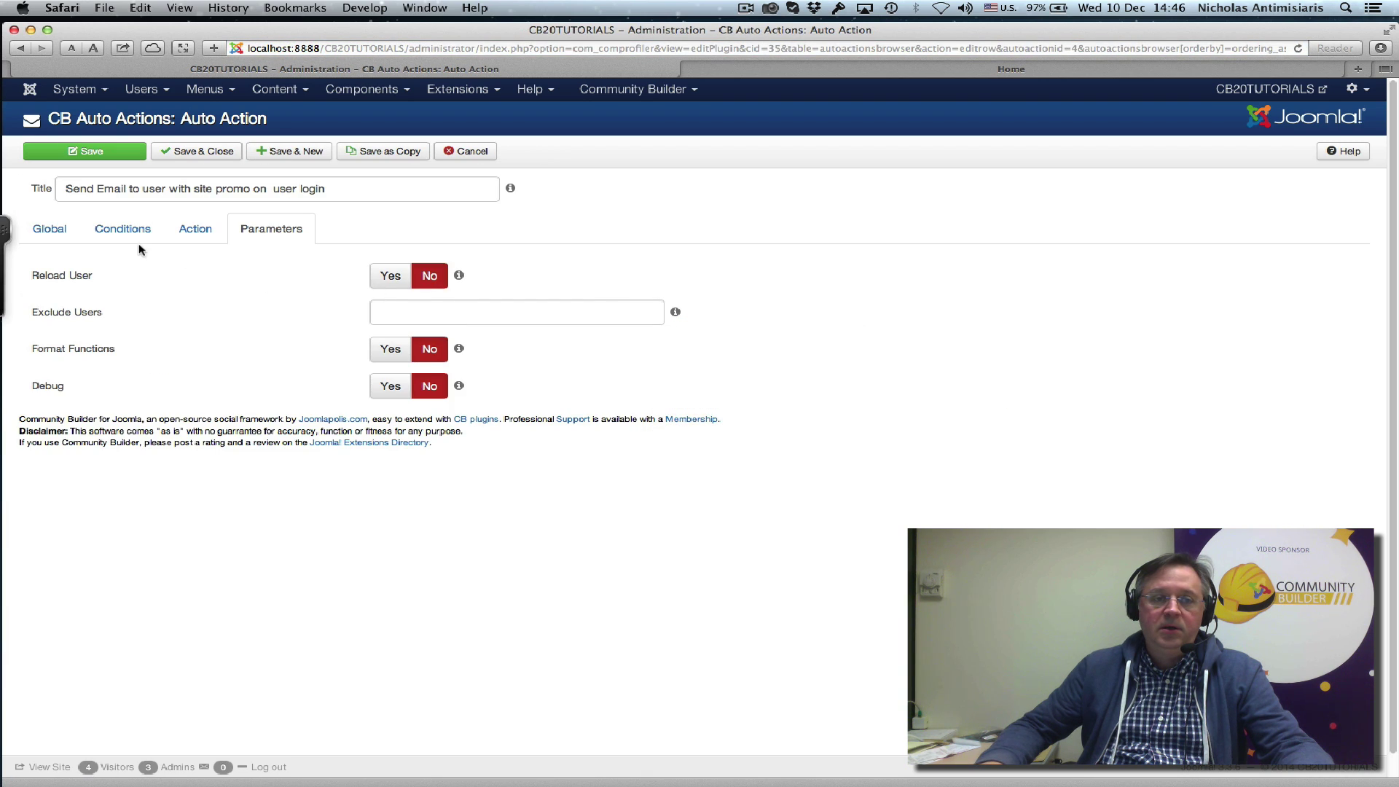
{"action": "left_click", "coordinate": [135, 228]}
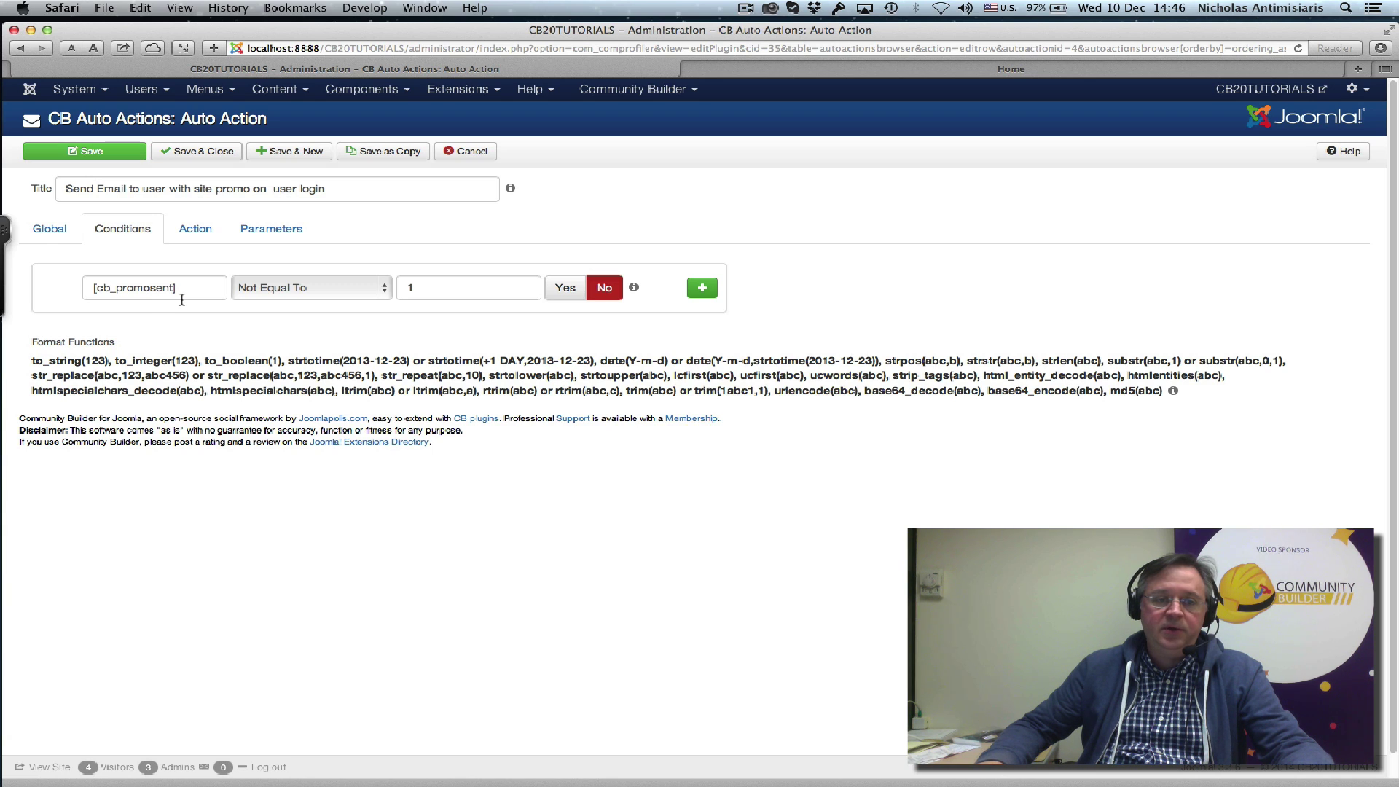
{"action": "left_click", "coordinate": [473, 153]}
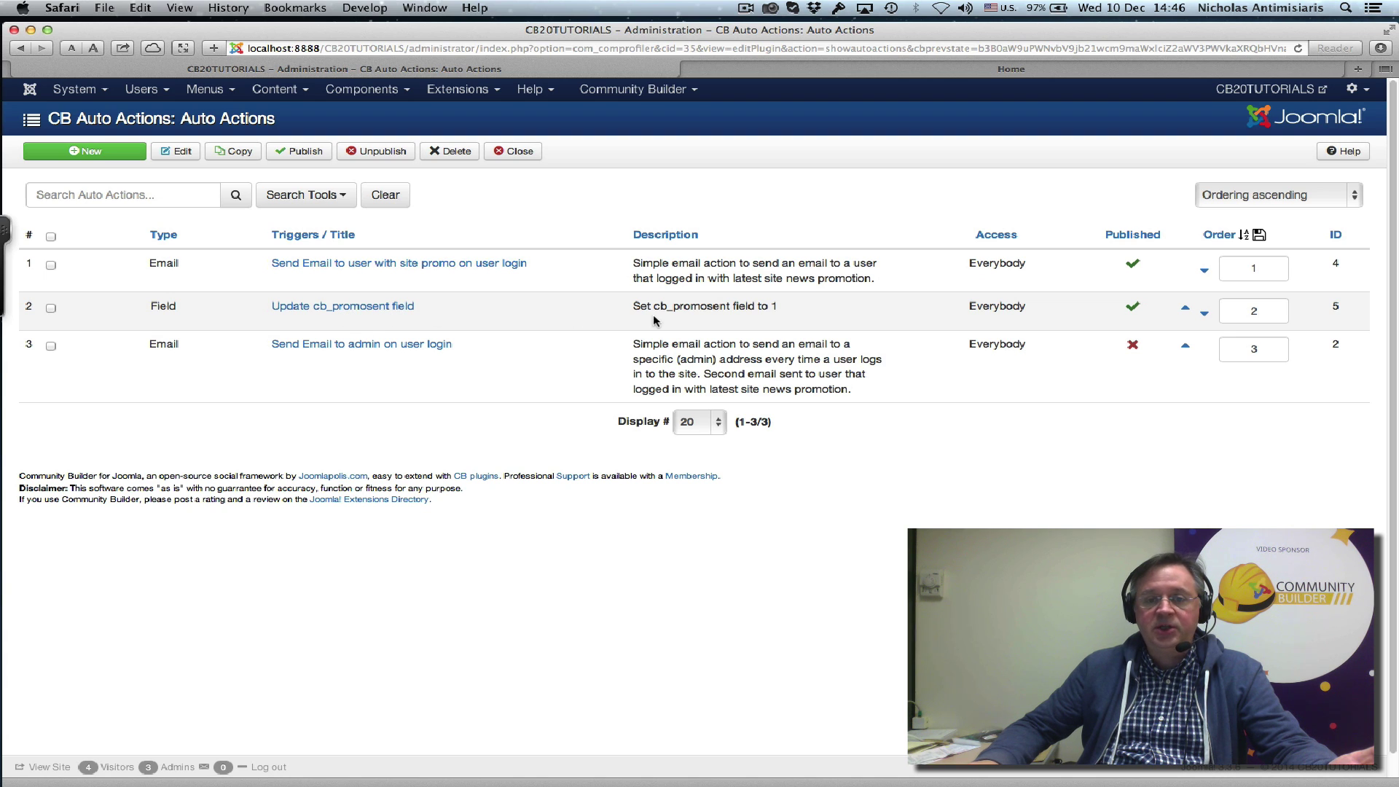
{"action": "left_click", "coordinate": [375, 308]}
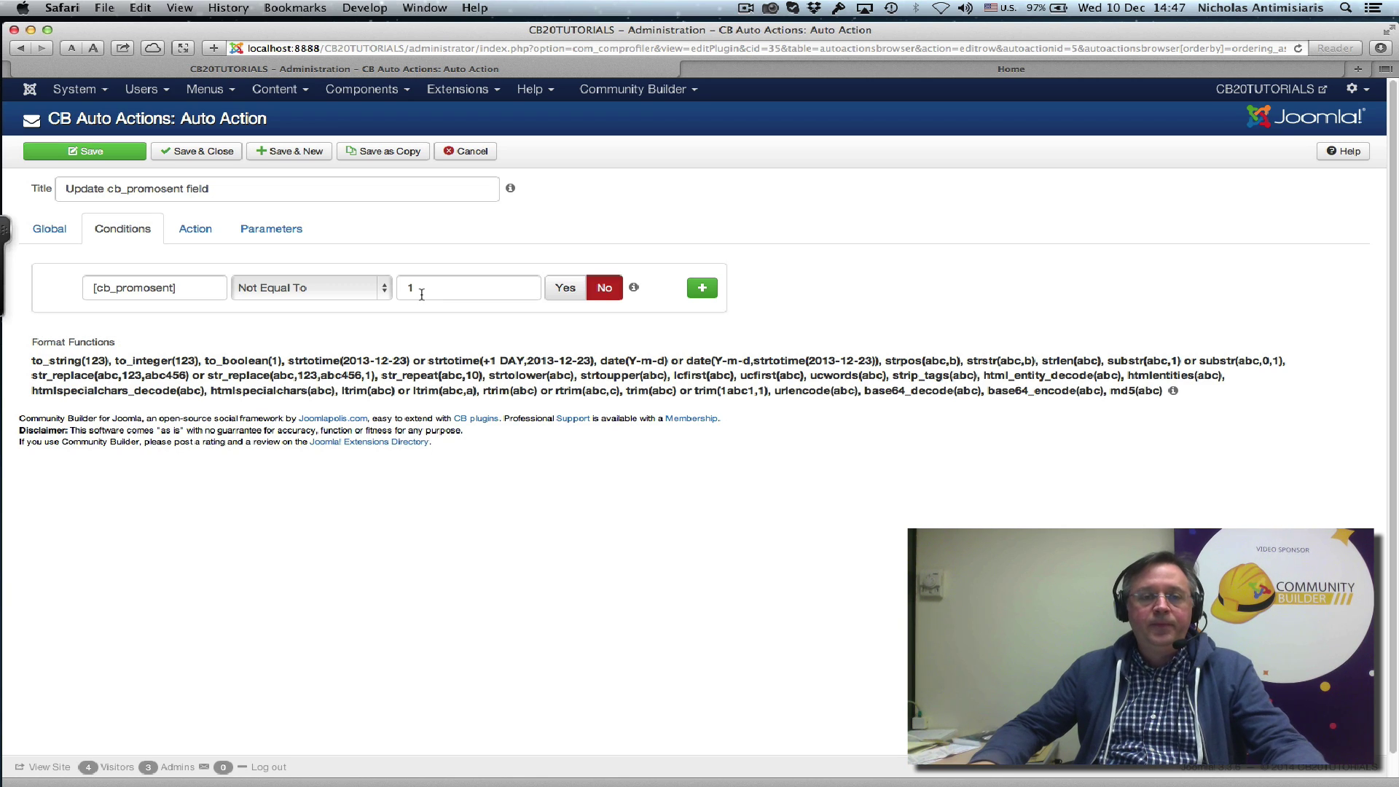
{"action": "left_click", "coordinate": [480, 154]}
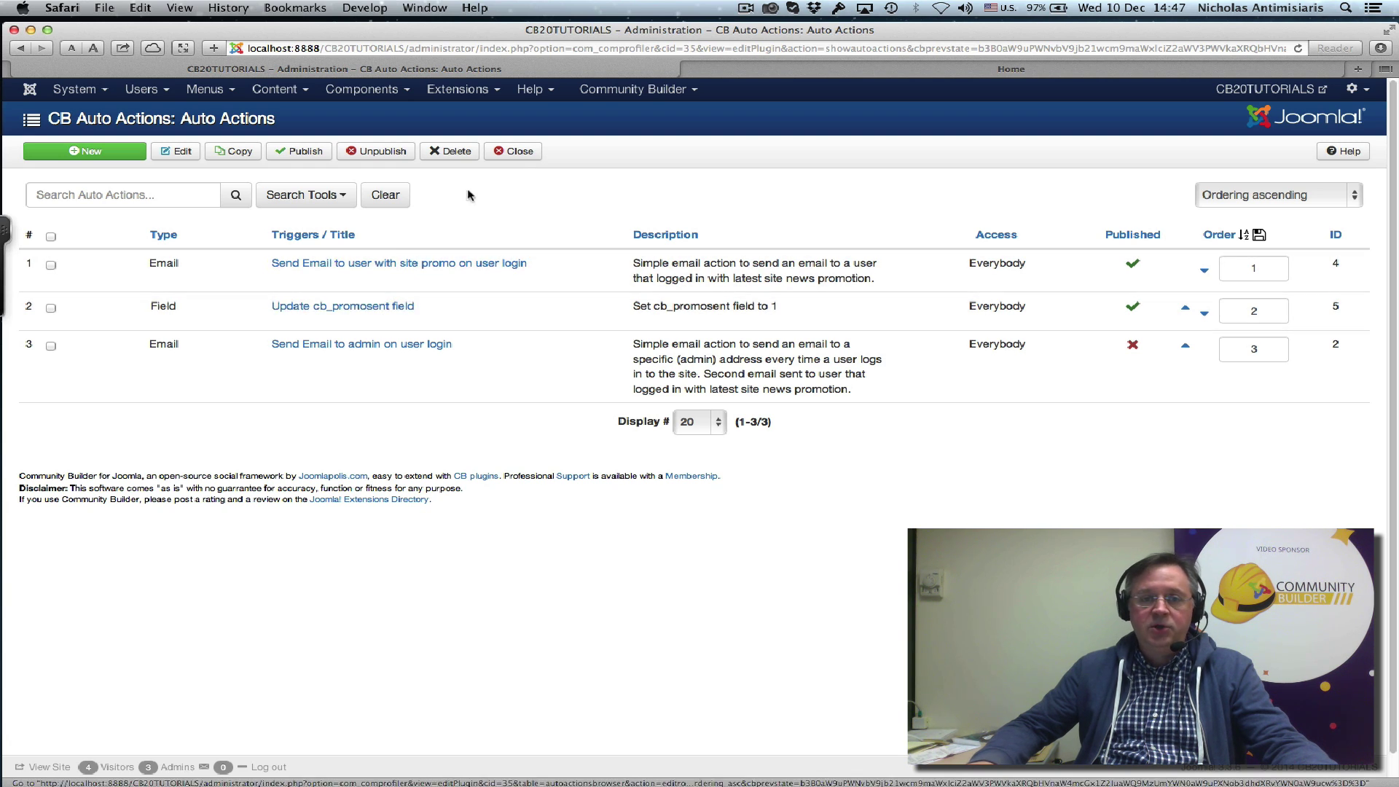
Reload the site's front-end home page and log the current user out.
{"action": "left_click", "coordinate": [822, 70]}
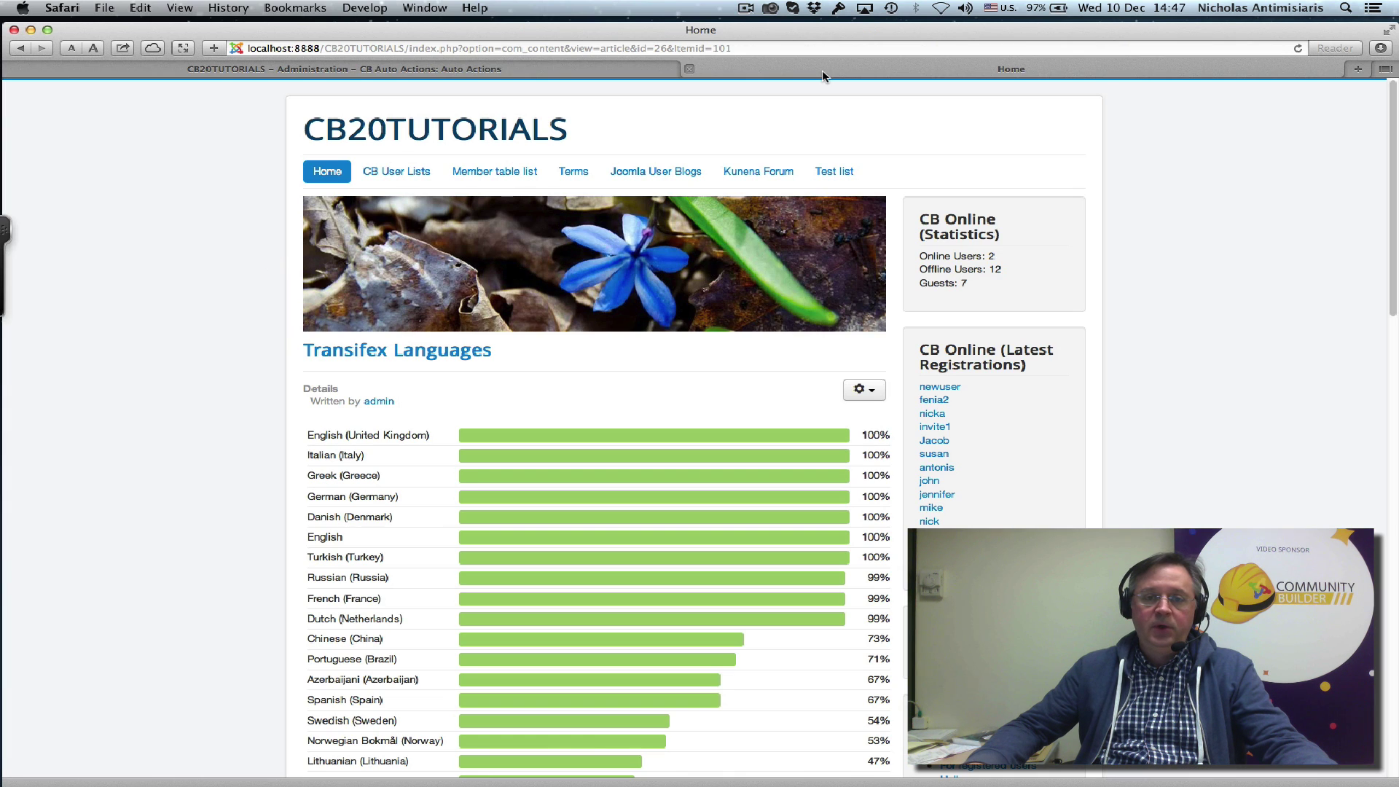
{"action": "key", "text": "super+r"}
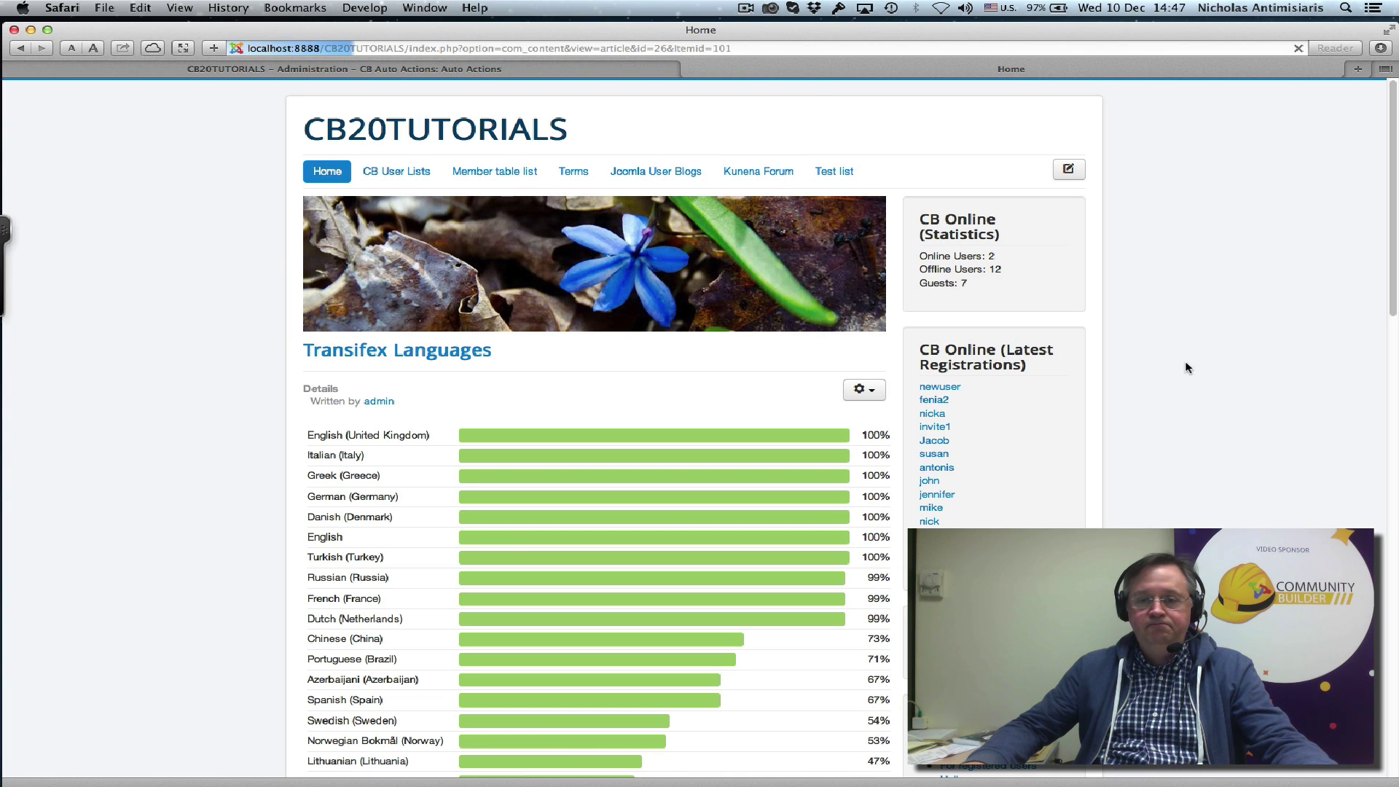
{"action": "scroll", "coordinate": [1166, 373], "scroll_direction": "down", "scroll_amount": 2}
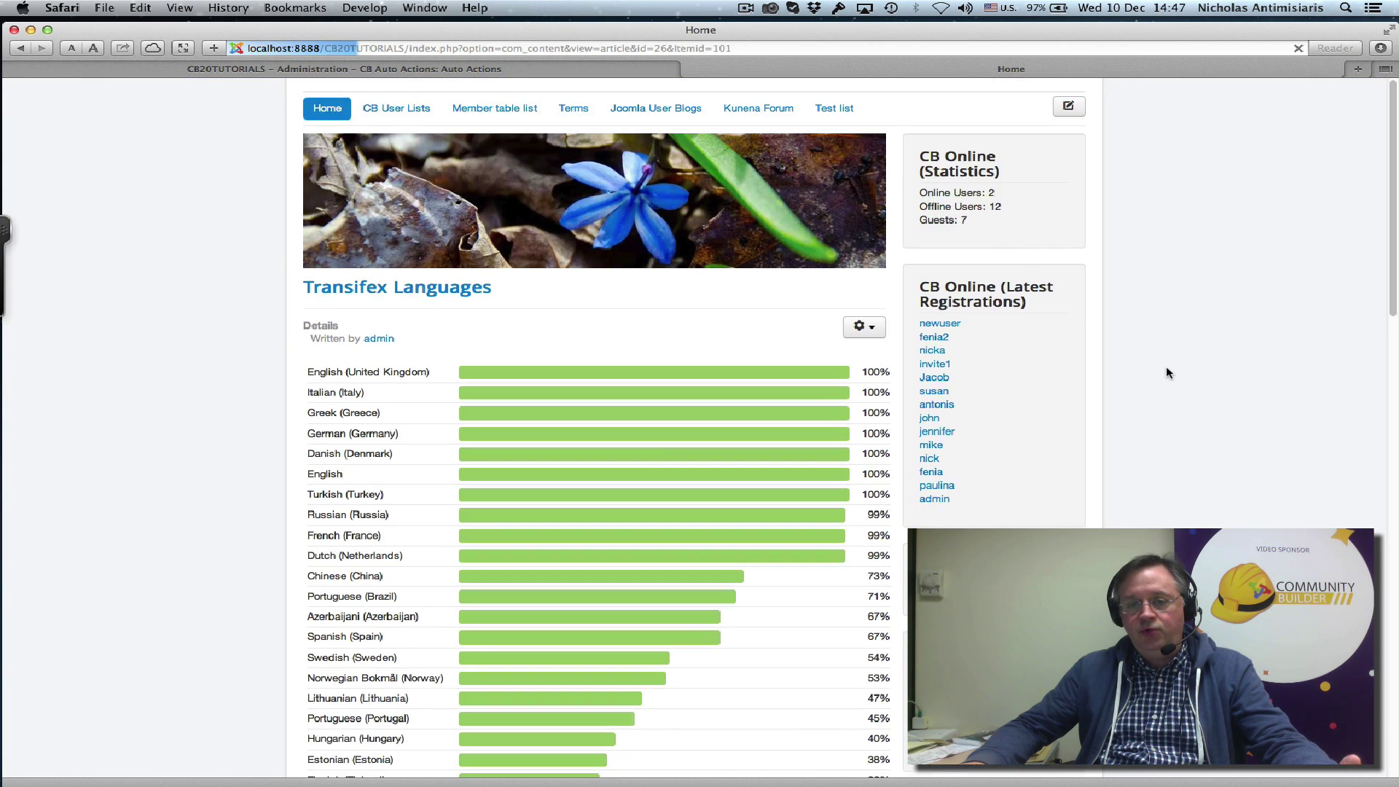
{"action": "scroll", "coordinate": [1166, 373], "scroll_direction": "down", "scroll_amount": 5}
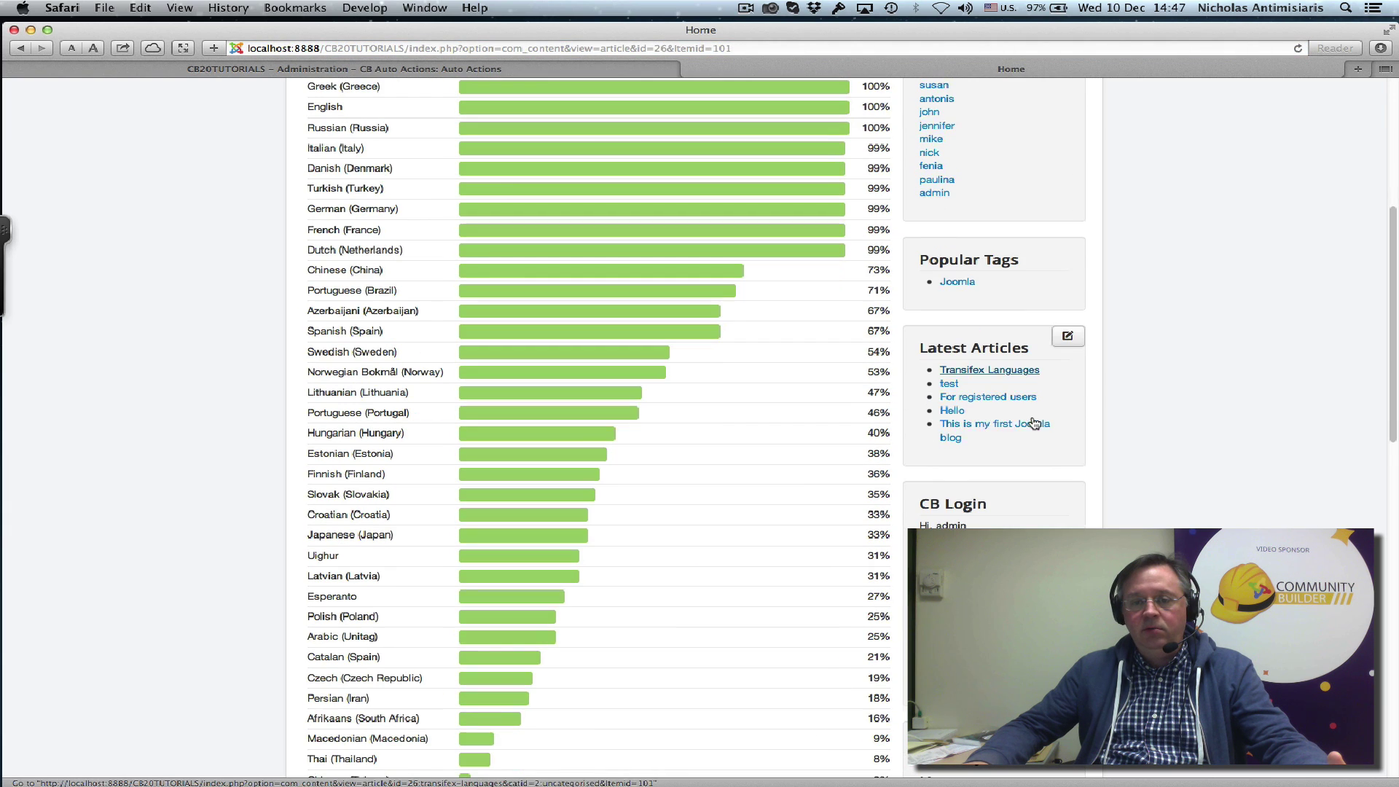
{"action": "left_click", "coordinate": [947, 561]}
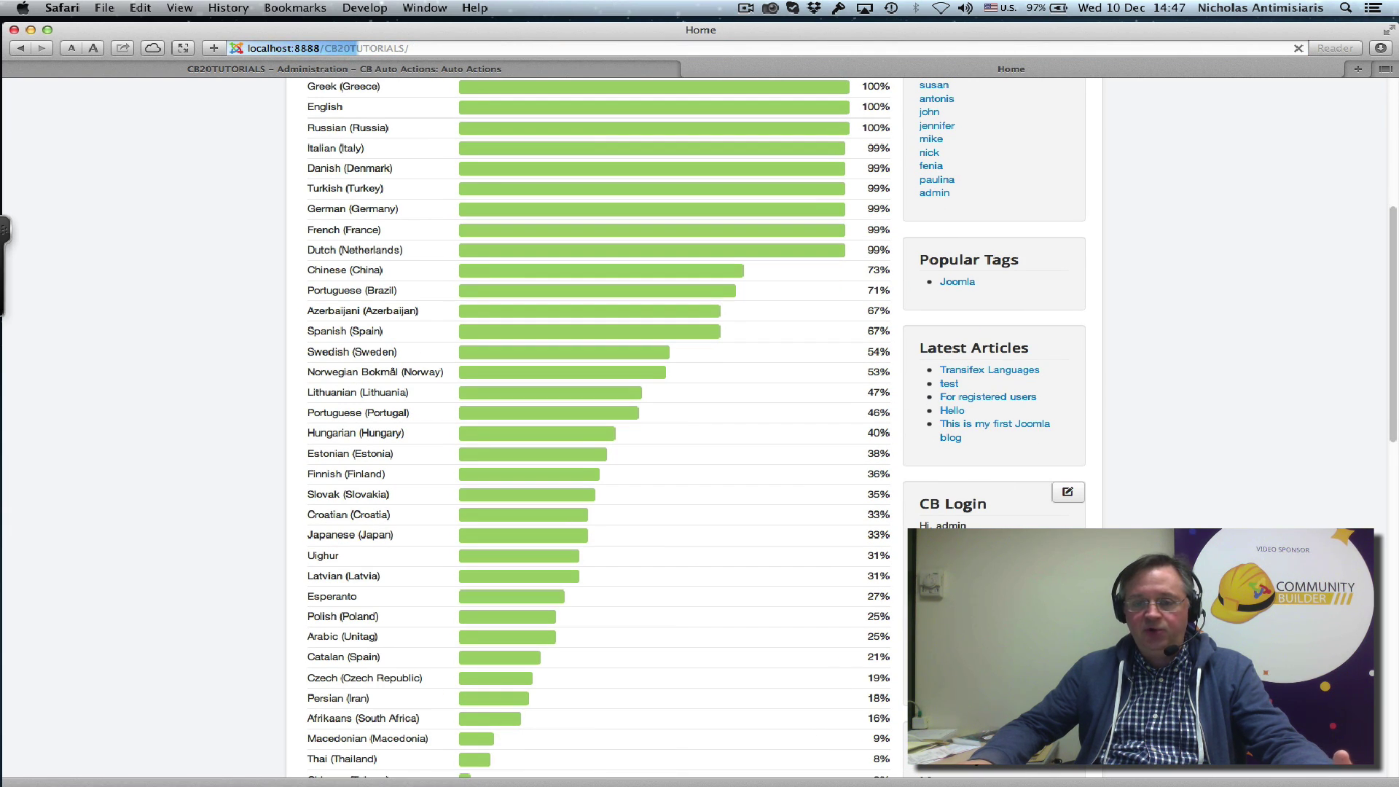
Log in through the CB Login module with the test user's username and password.
{"action": "scroll", "coordinate": [991, 364], "scroll_direction": "down", "scroll_amount": 10}
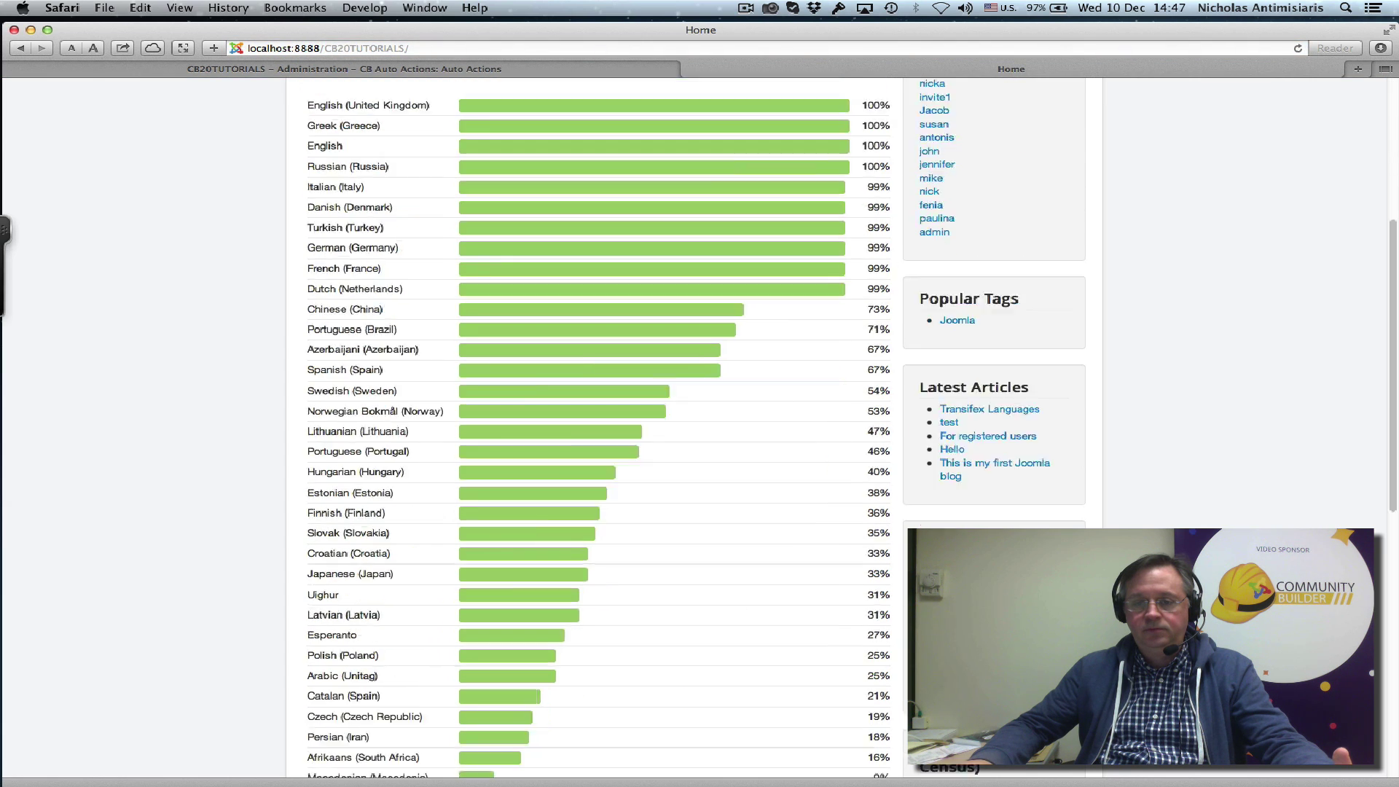
{"action": "left_click", "coordinate": [990, 412]}
{"action": "type", "text": "fenia"}
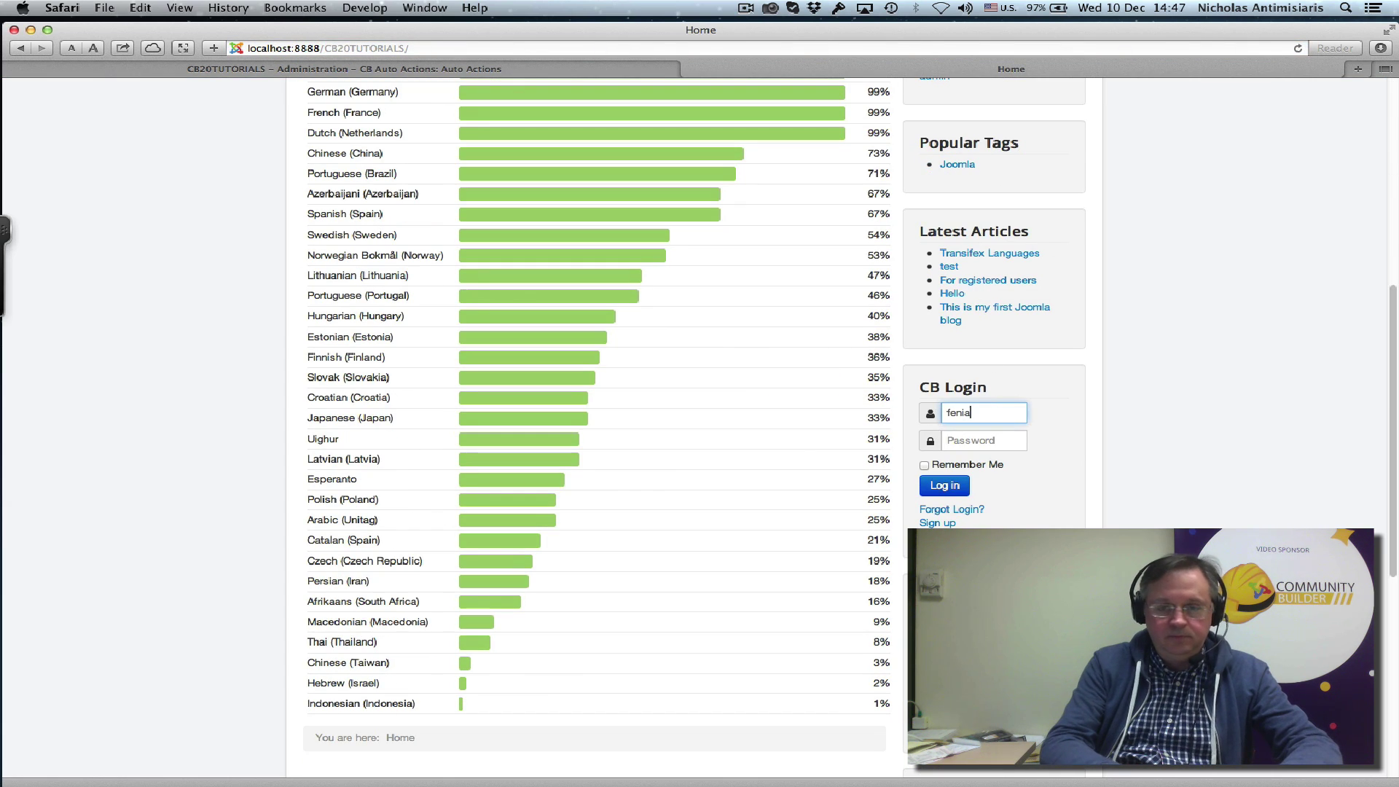
{"action": "key", "text": "Tab"}
{"action": "type", "text": "••••••••"}
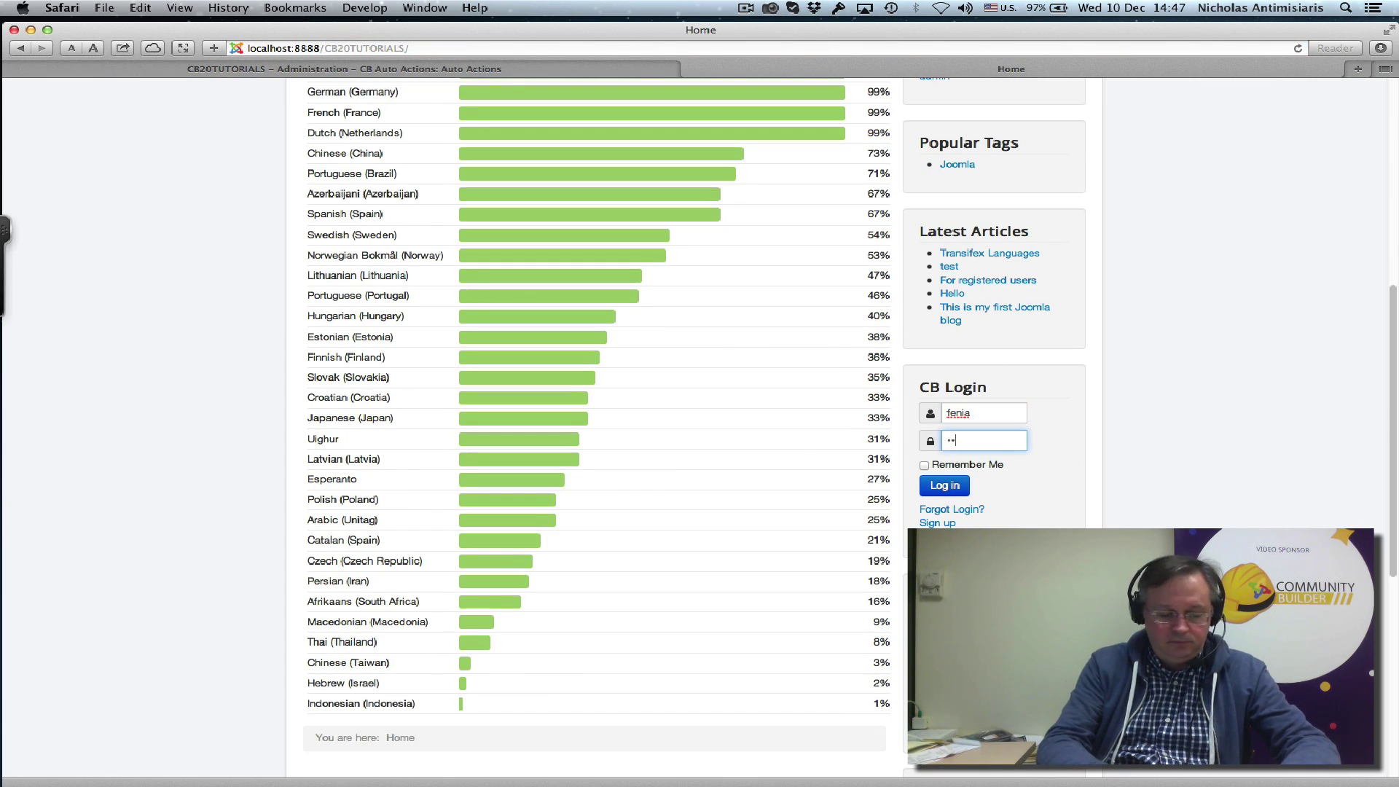
{"action": "key", "text": "Return"}
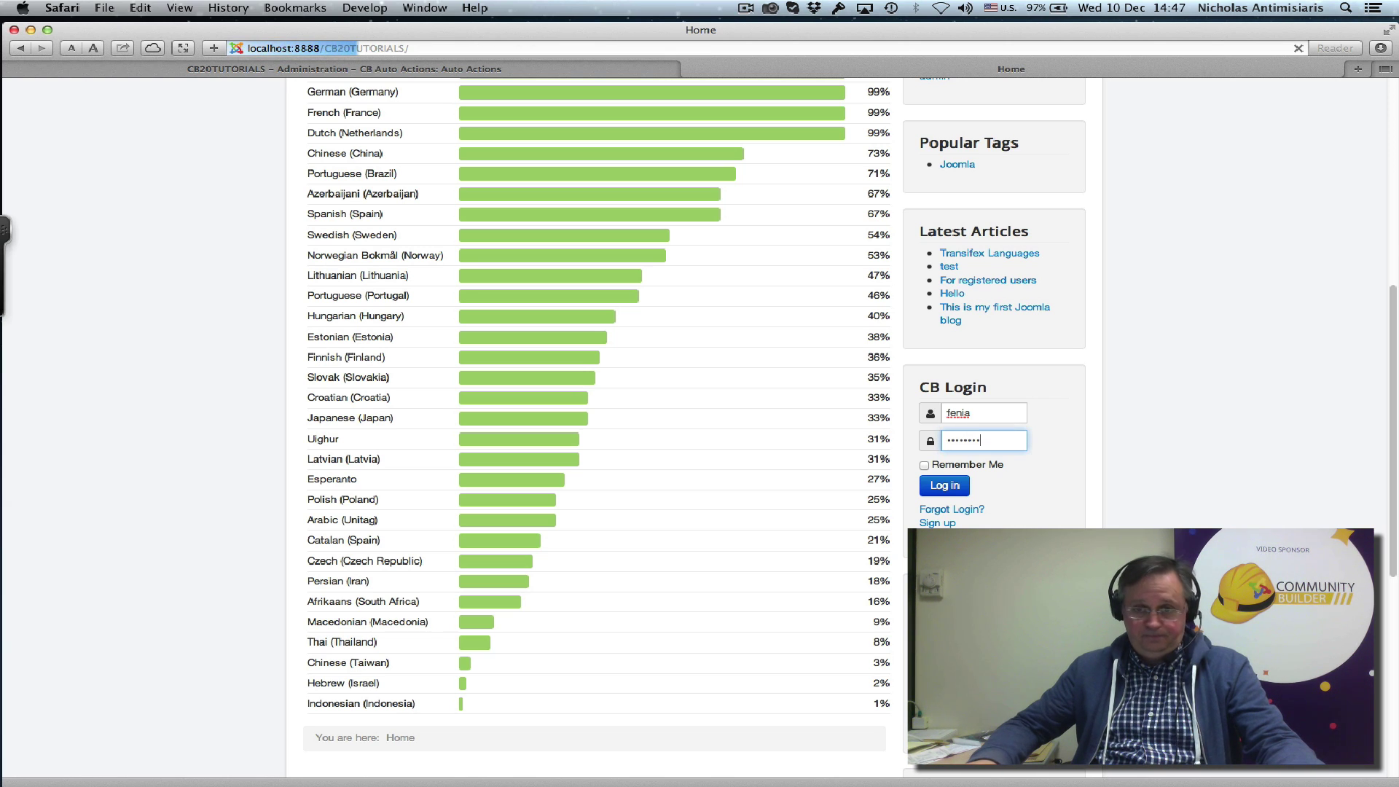
Open the test user's profile and check that Promo Email Sent shows Yes.
{"action": "scroll", "coordinate": [1101, 446], "scroll_direction": "down", "scroll_amount": 5}
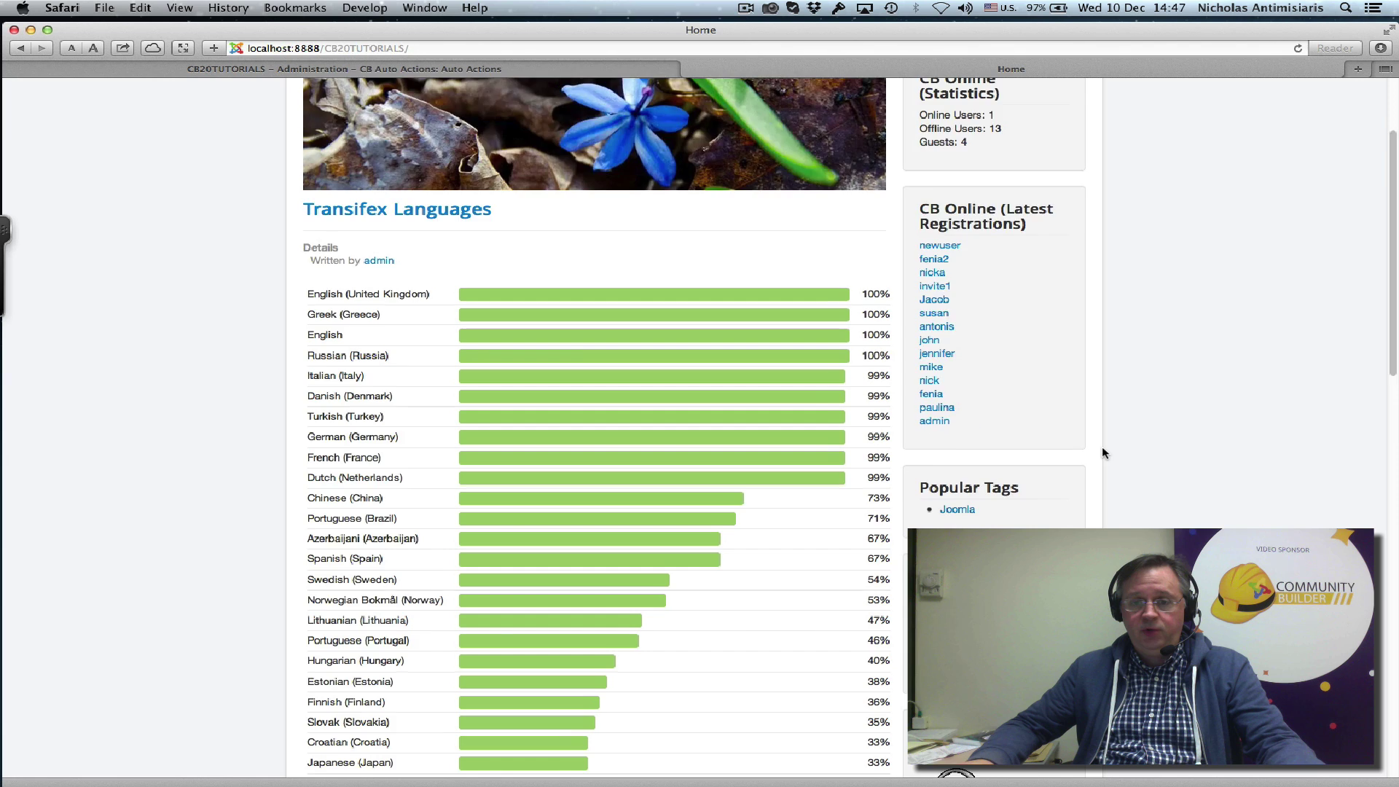
{"action": "left_click", "coordinate": [947, 575]}
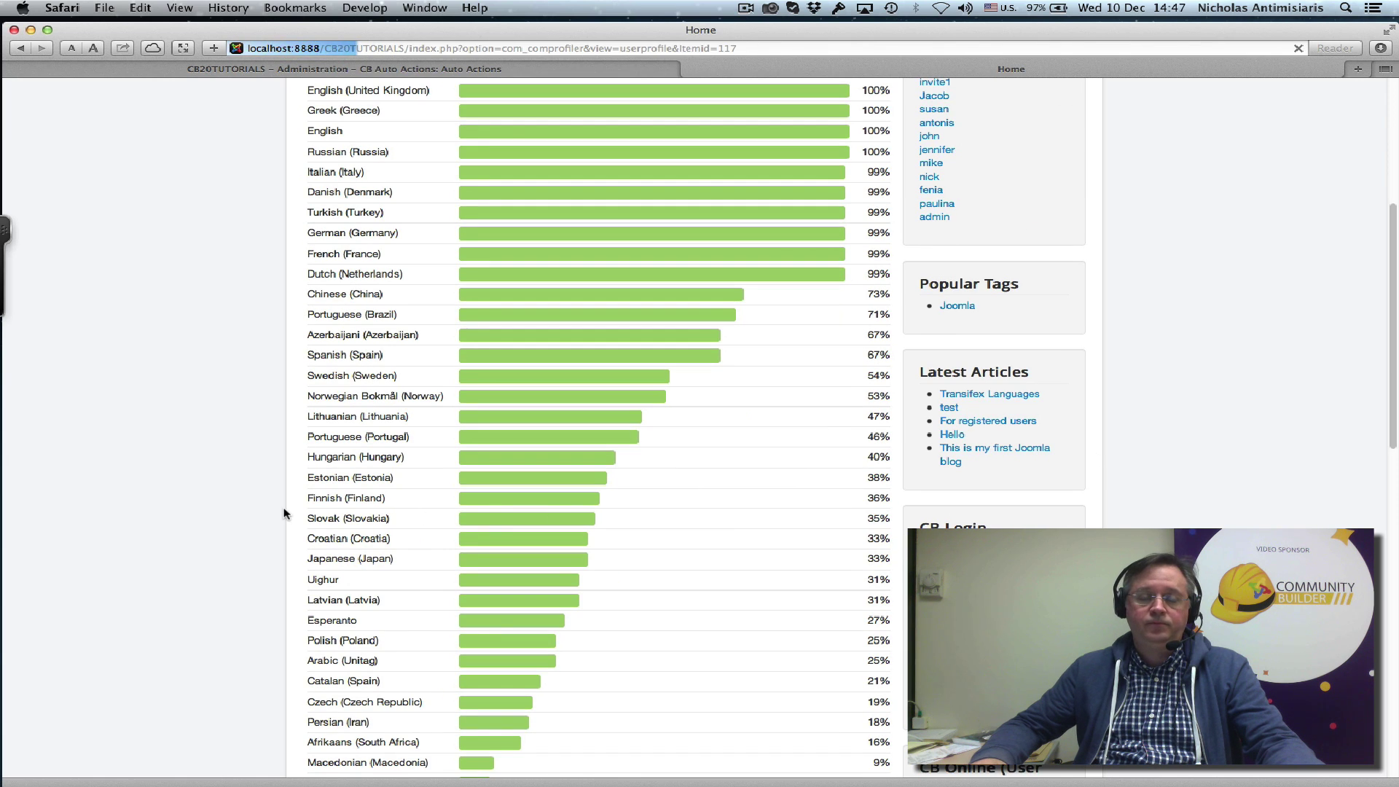
{"action": "scroll", "coordinate": [284, 514], "scroll_direction": "down", "scroll_amount": 3}
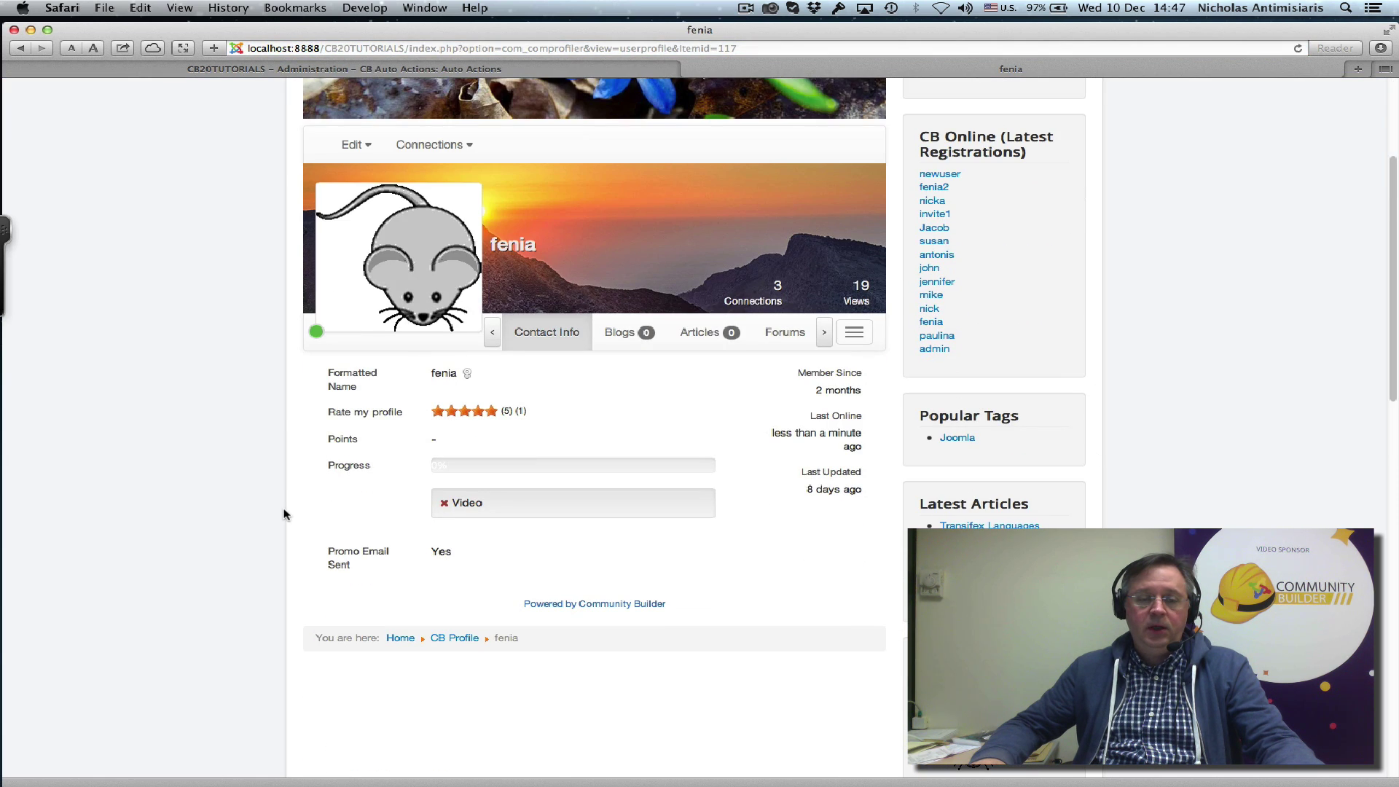
{"action": "scroll", "coordinate": [284, 514], "scroll_direction": "down", "scroll_amount": 1}
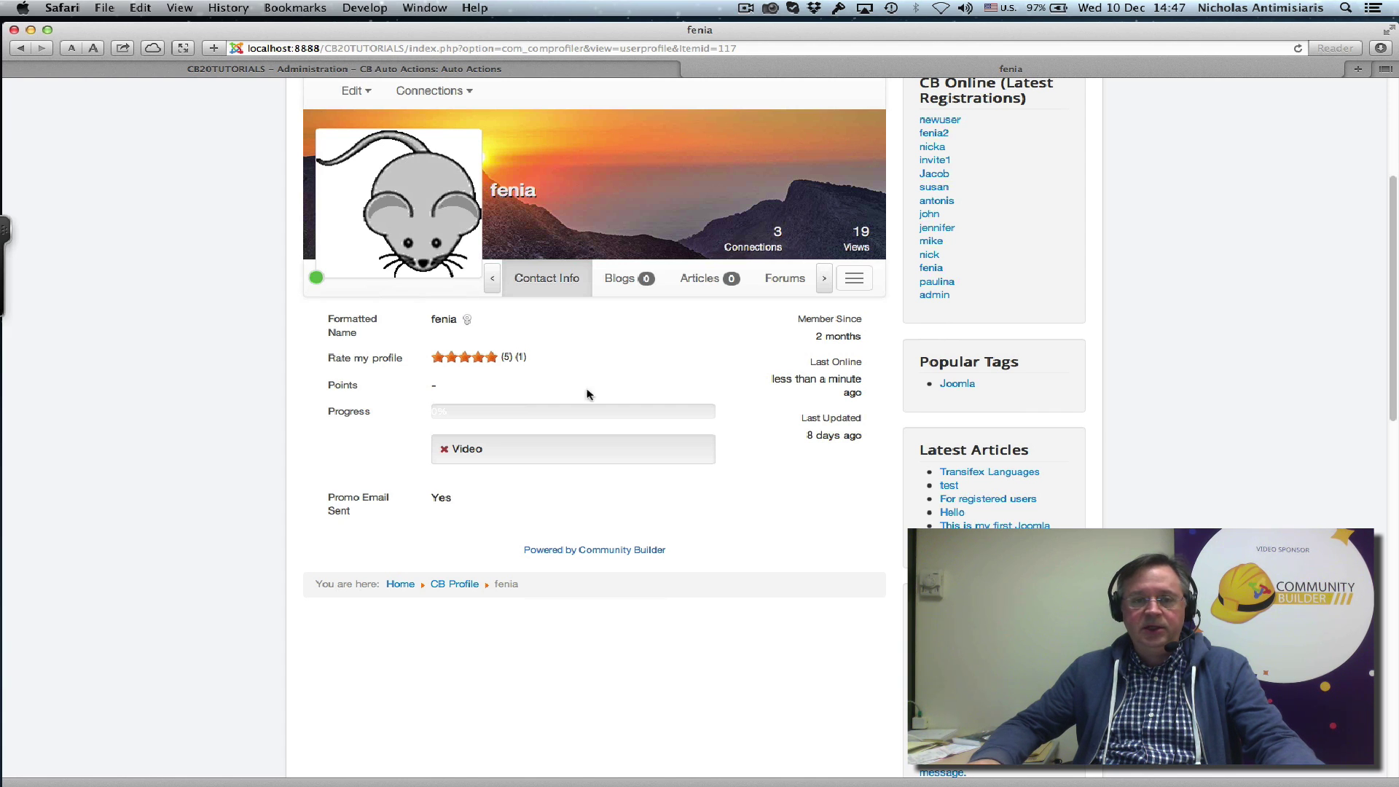
{"action": "scroll", "coordinate": [722, 295], "scroll_direction": "up", "scroll_amount": 1}
Edit the profile, uncheck Promo Email Sent on the Contact Info tab, and update it.
{"action": "left_click", "coordinate": [353, 114]}
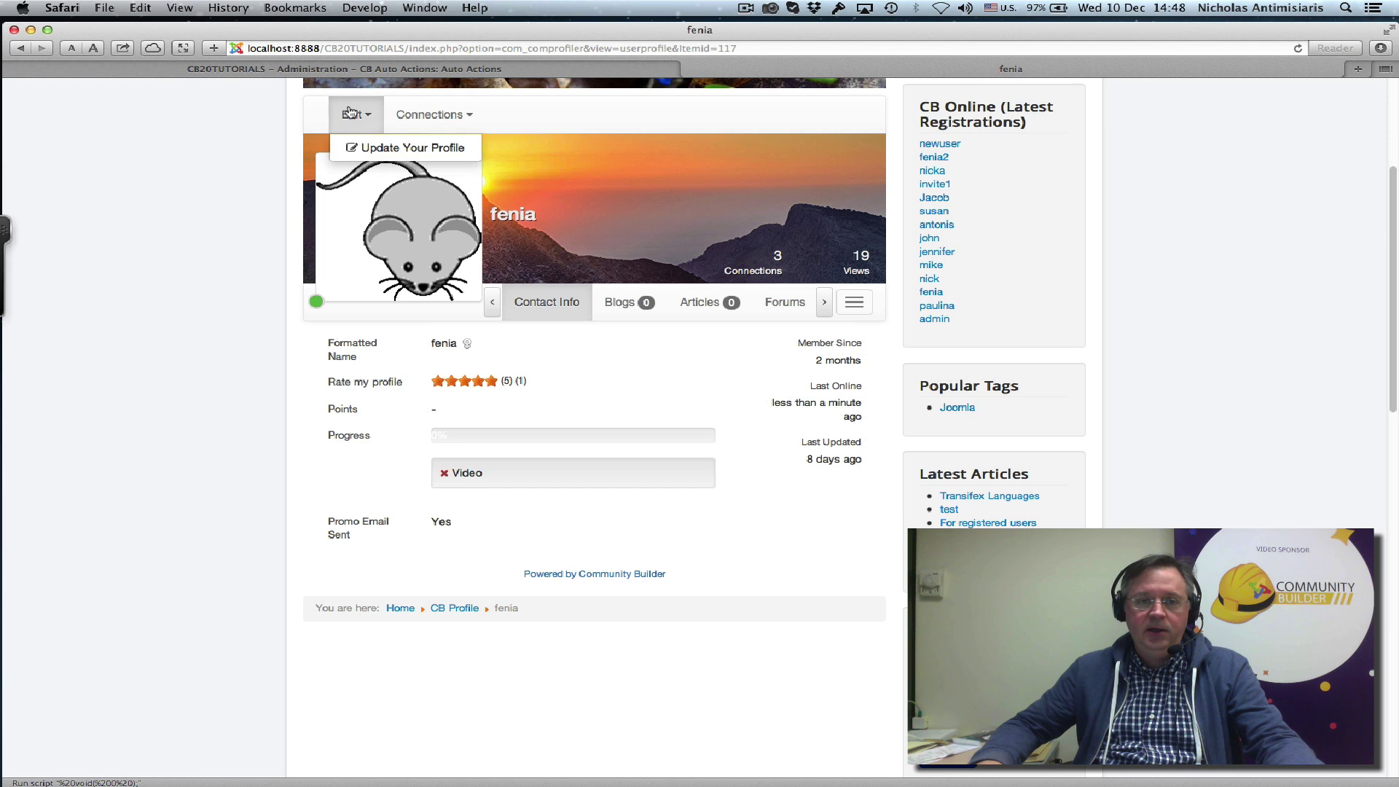
{"action": "left_click", "coordinate": [373, 149]}
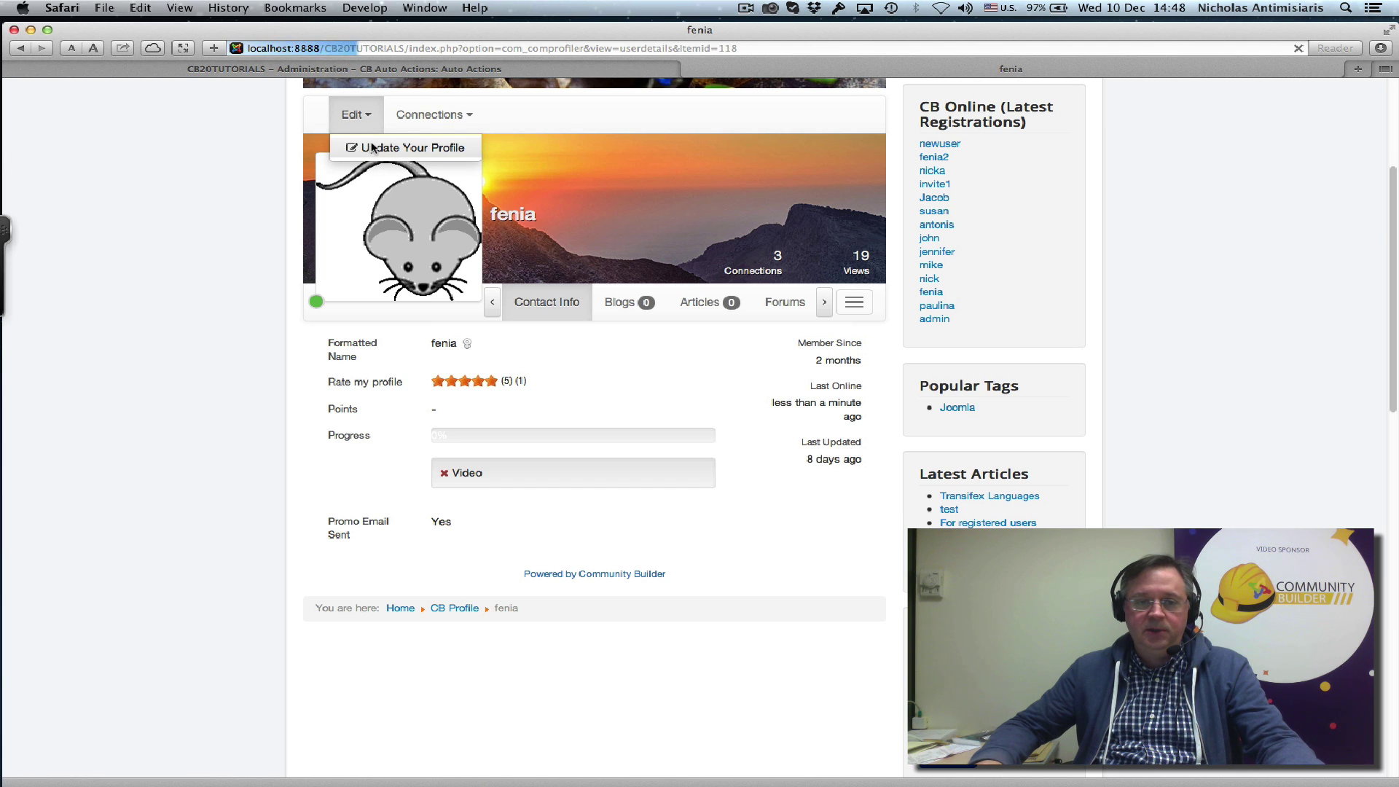
{"action": "scroll", "coordinate": [318, 321], "scroll_direction": "down", "scroll_amount": 3}
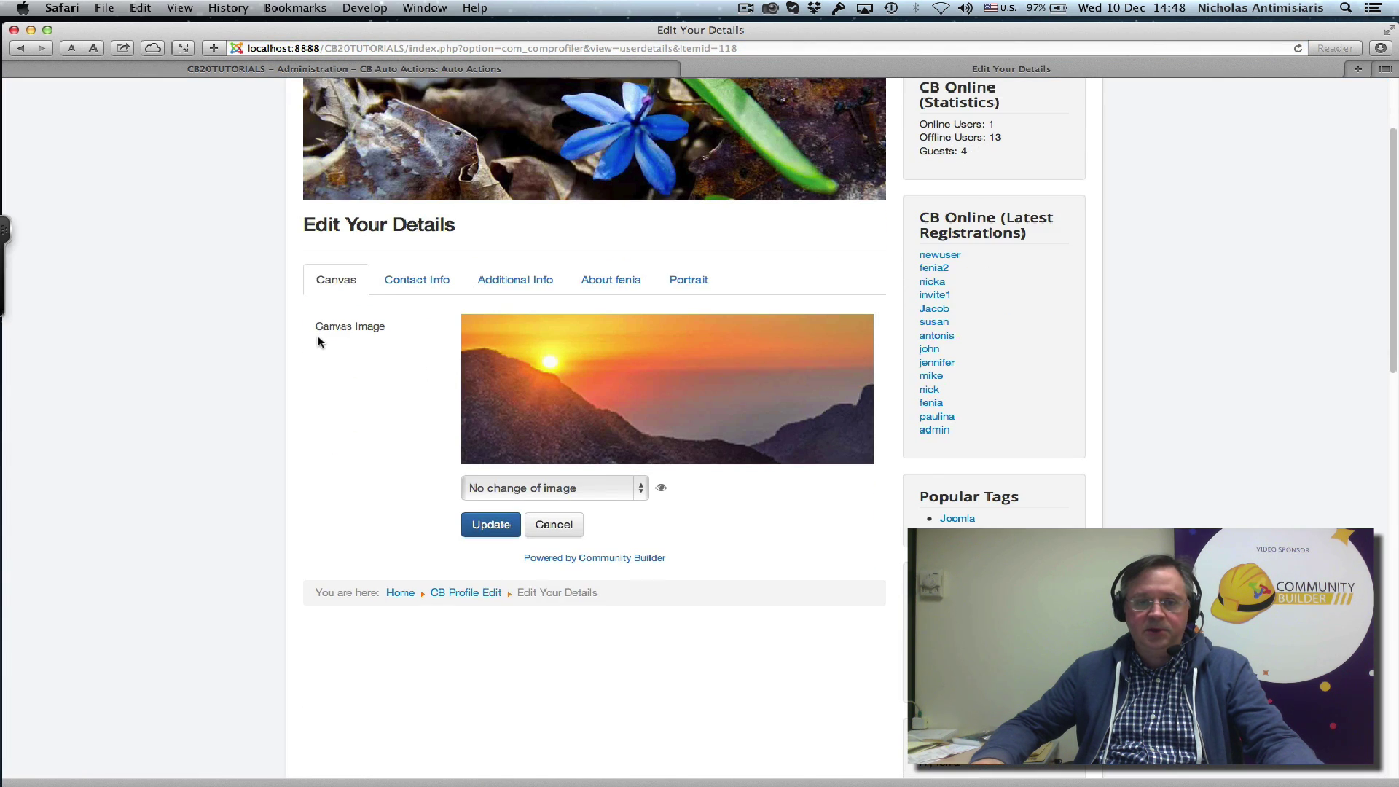
{"action": "left_click", "coordinate": [423, 281]}
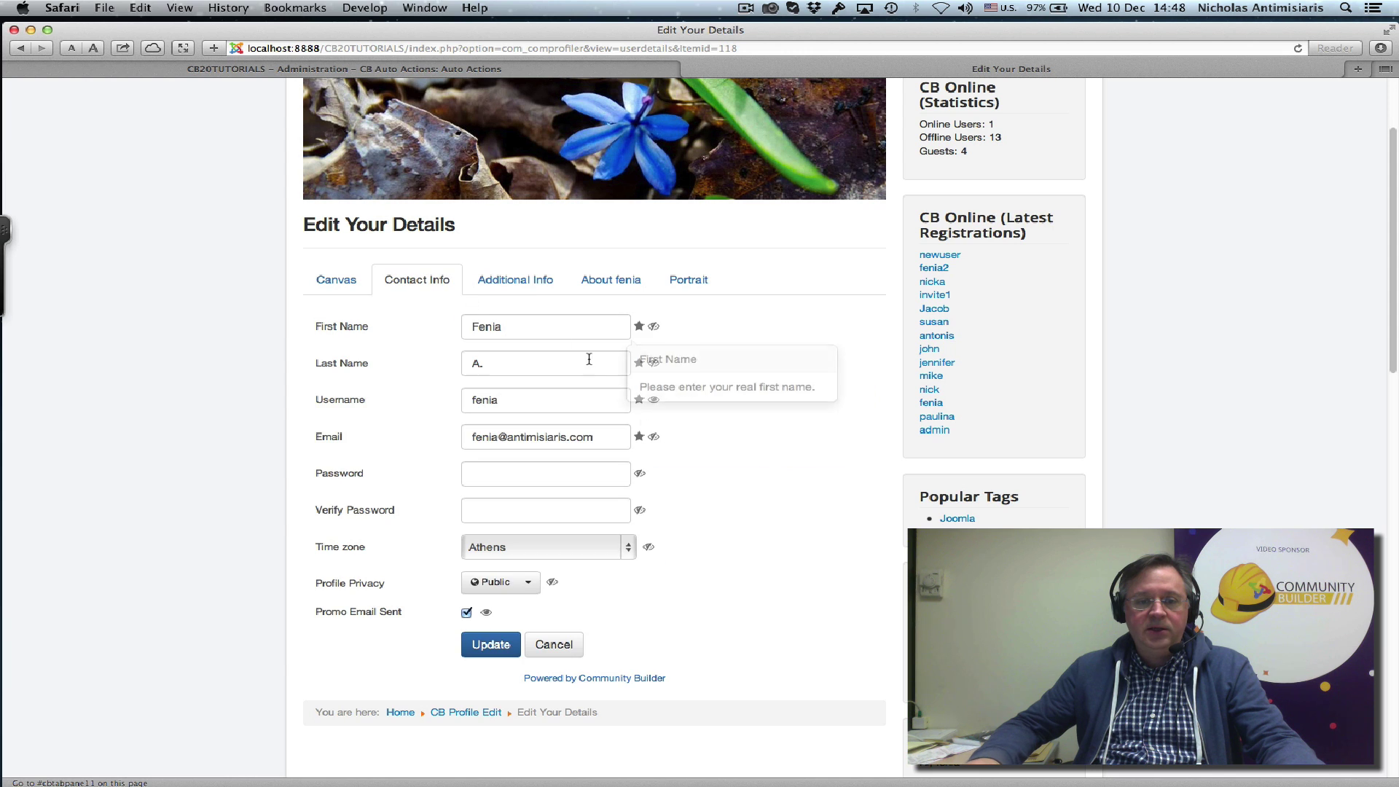
{"action": "left_click", "coordinate": [491, 645]}
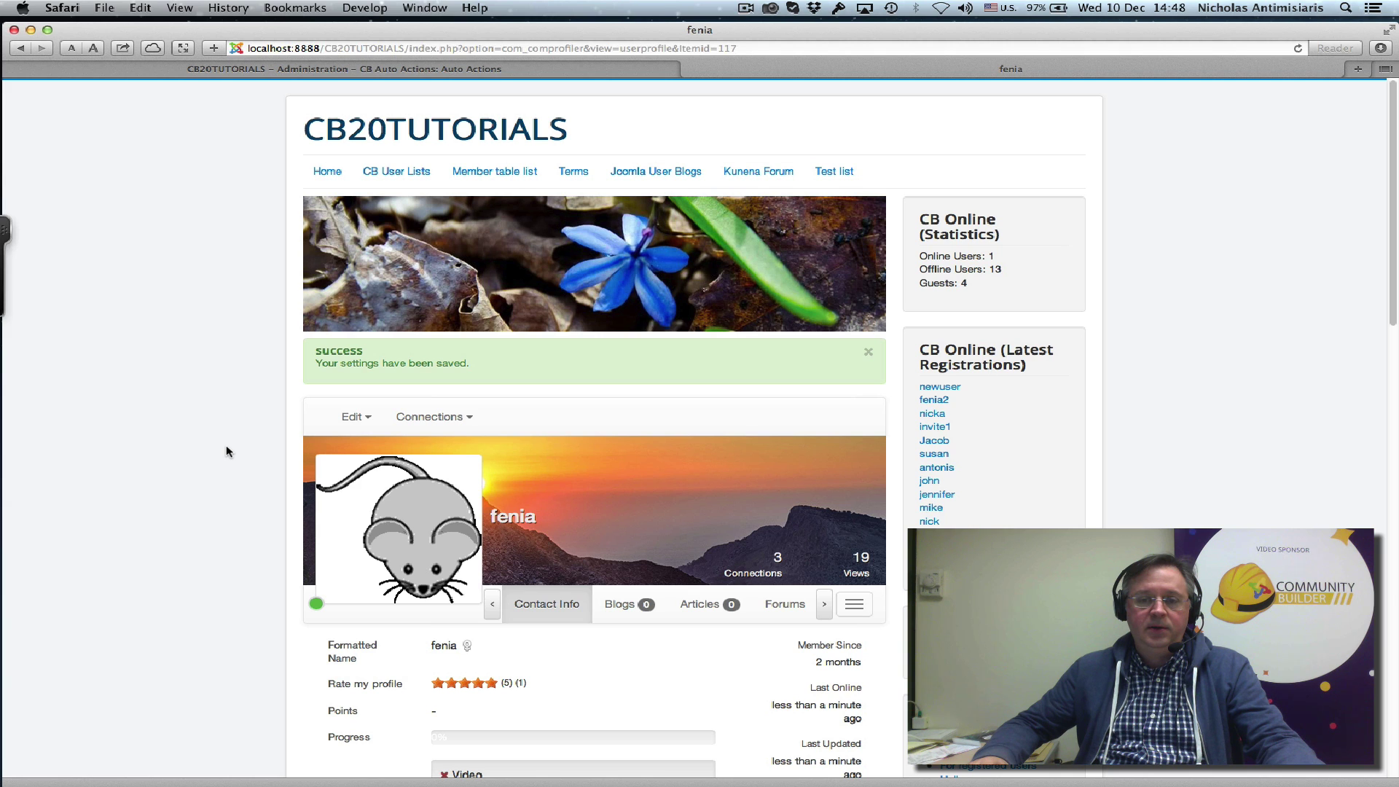
Review the saved profile, then enter localhost:8888/CB20T in the browser's address bar.
{"action": "scroll", "coordinate": [226, 451], "scroll_direction": "down", "scroll_amount": 3}
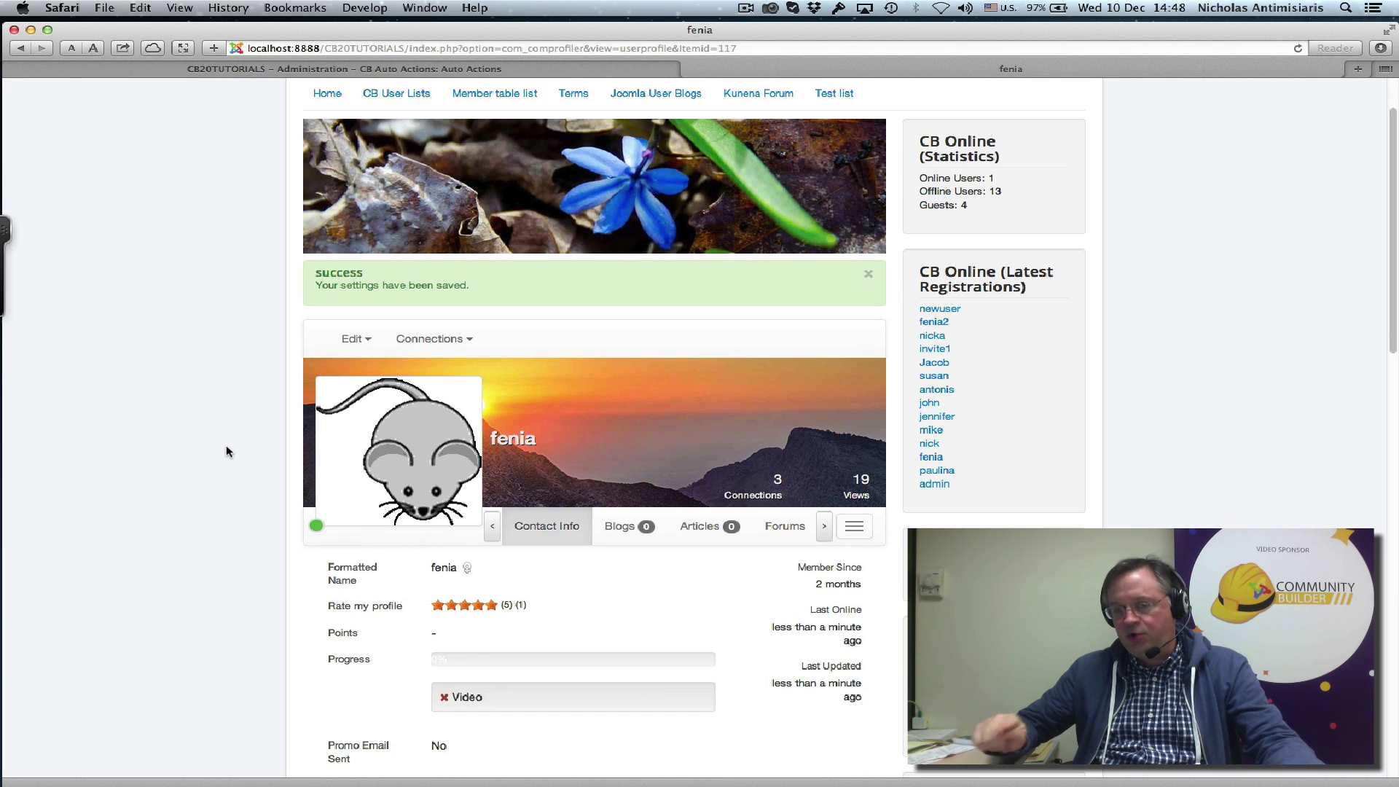
{"action": "scroll", "coordinate": [926, 395], "scroll_direction": "down", "scroll_amount": 4}
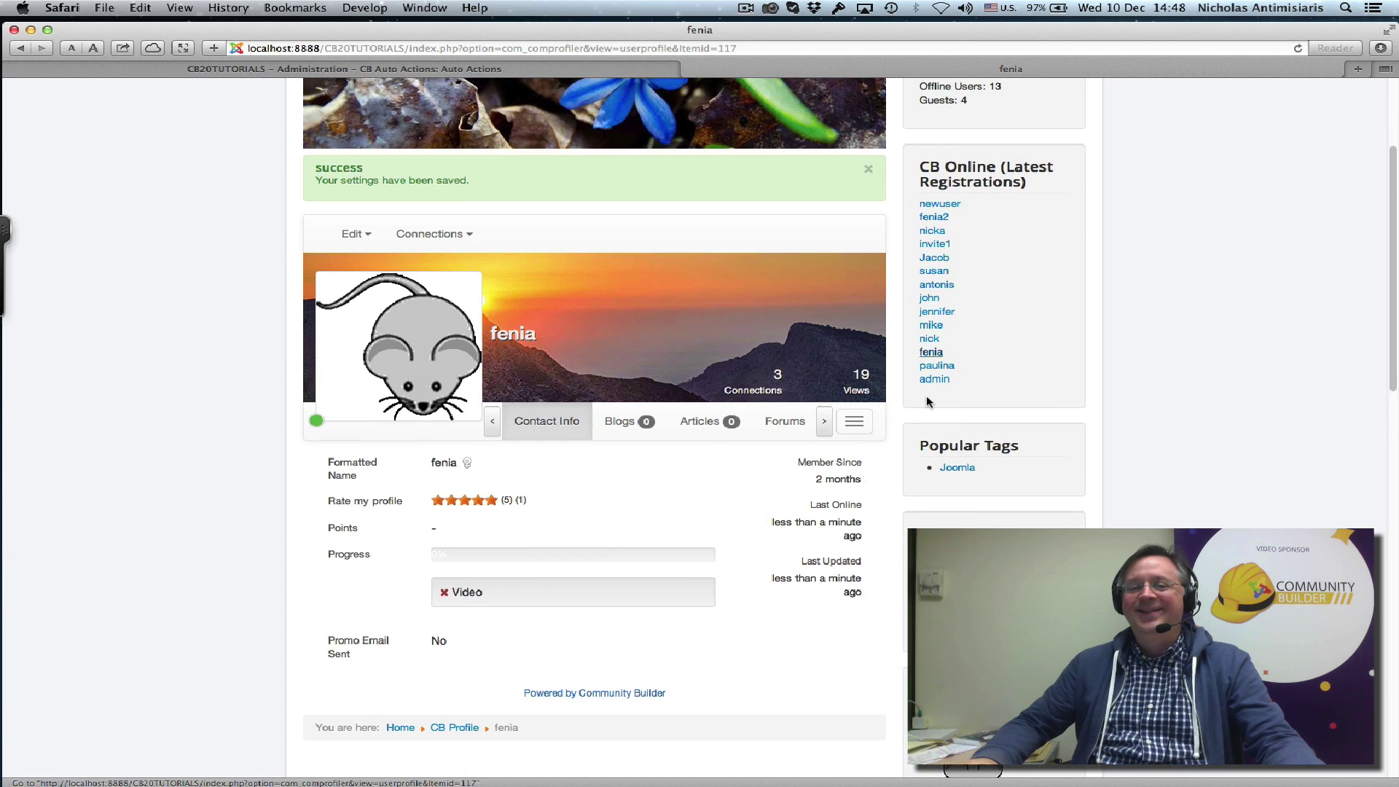
{"action": "scroll", "coordinate": [925, 395], "scroll_direction": "down", "scroll_amount": 5}
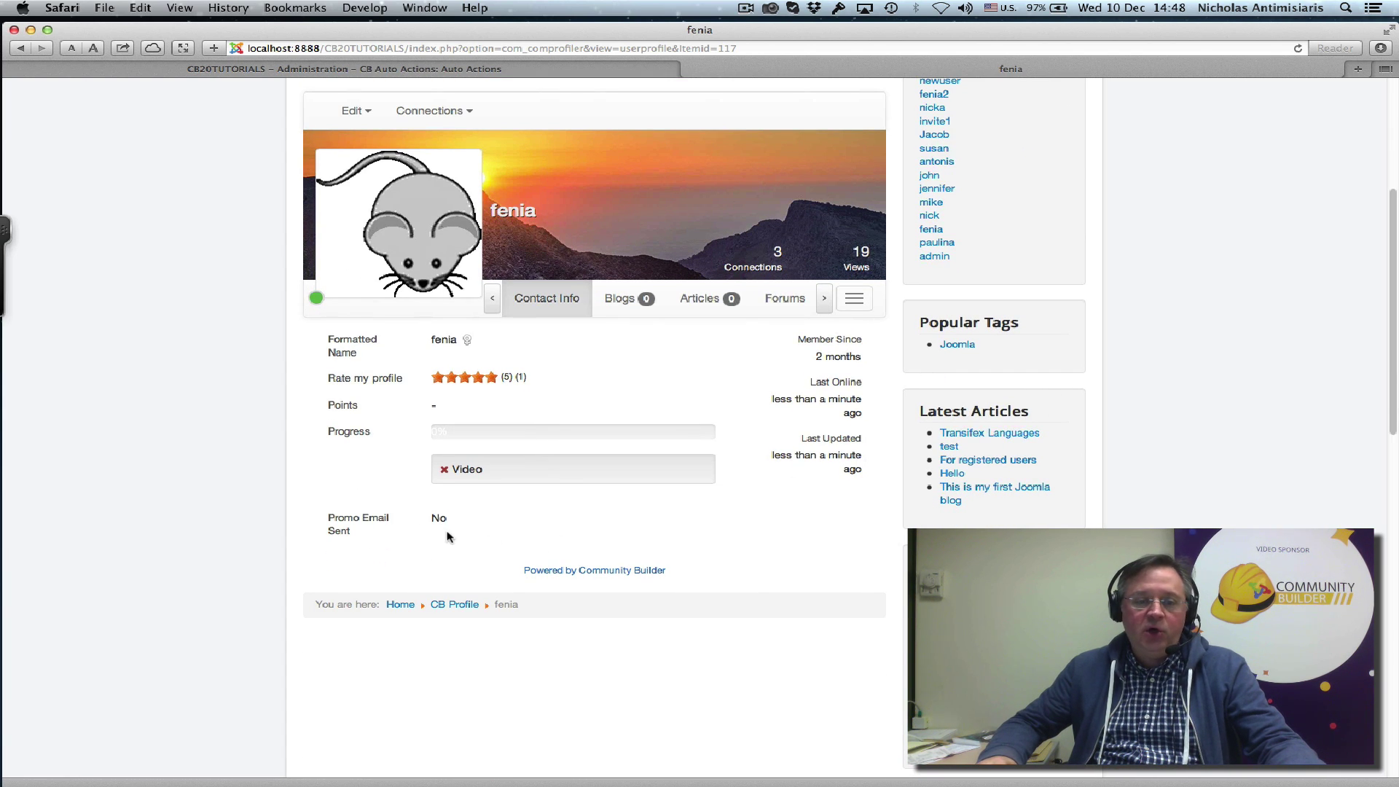
{"action": "key", "text": "super+l"}
{"action": "type", "text": "localhost:8888/CB20TUTORIALS/"}
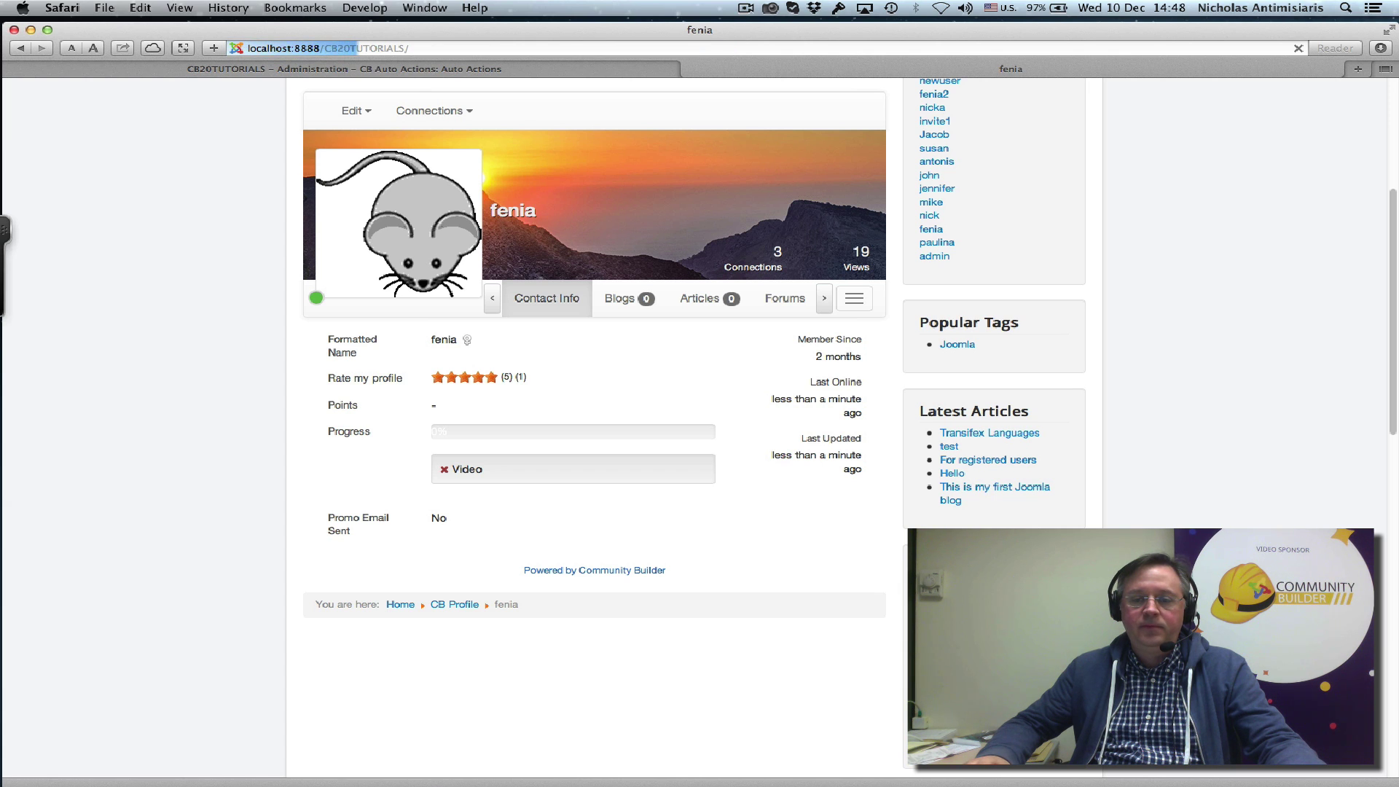
Load the CB20TUTORIALS home page and sign in through CB Login with the test user's credentials.
{"action": "key", "text": "Return"}
{"action": "scroll", "coordinate": [964, 333], "scroll_direction": "down", "scroll_amount": 10}
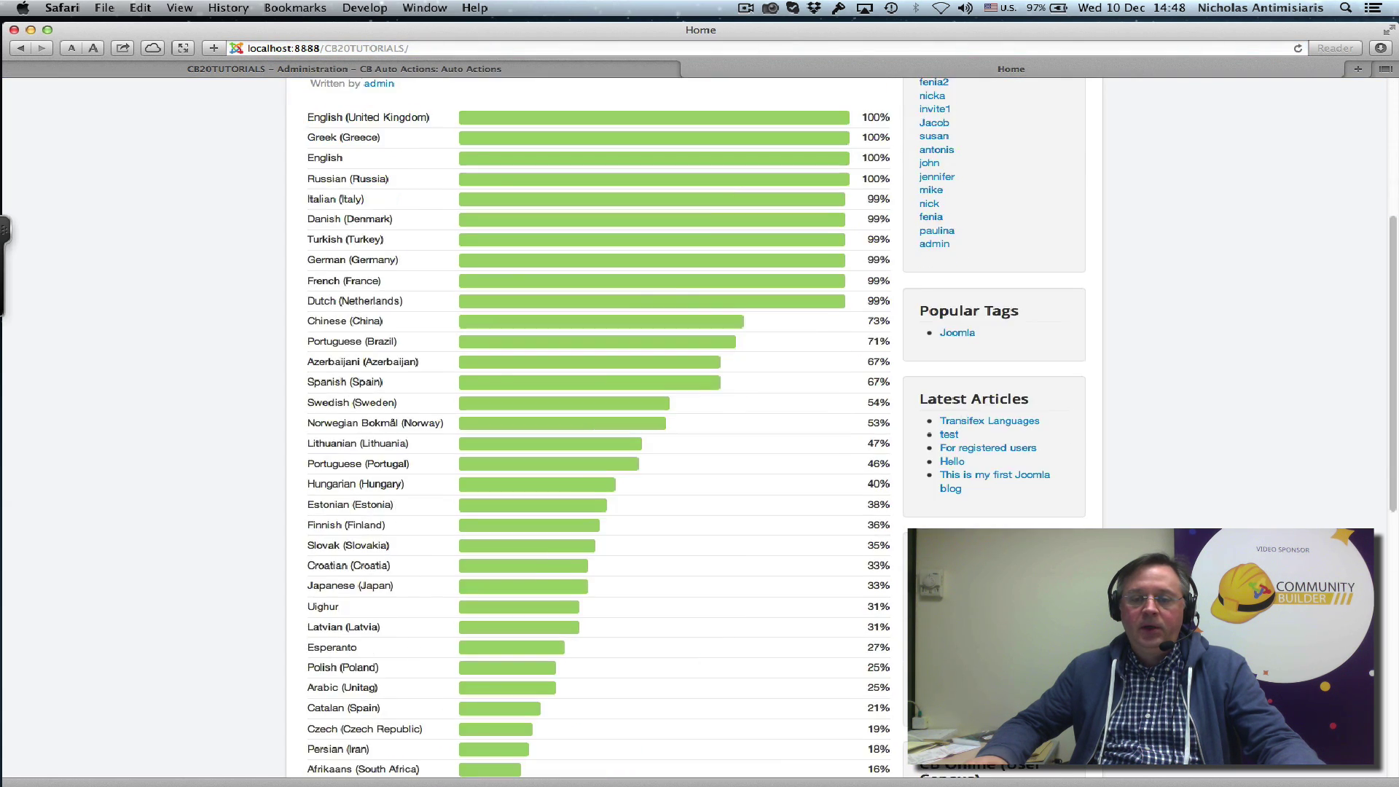
{"action": "left_click", "coordinate": [962, 275]}
{"action": "type", "text": "f"}
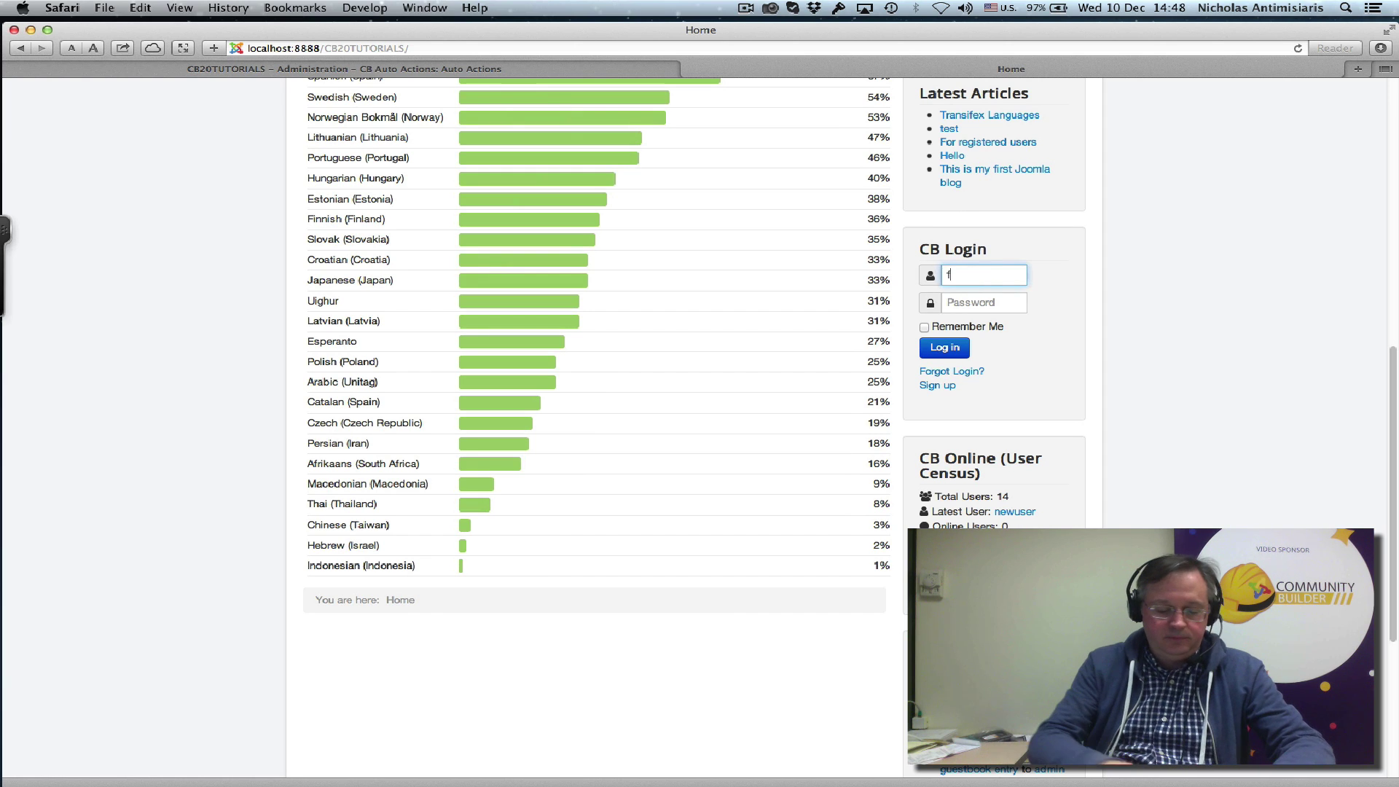
{"action": "type", "text": "enia"}
{"action": "key", "text": "Tab"}
{"action": "type", "text": "f"}
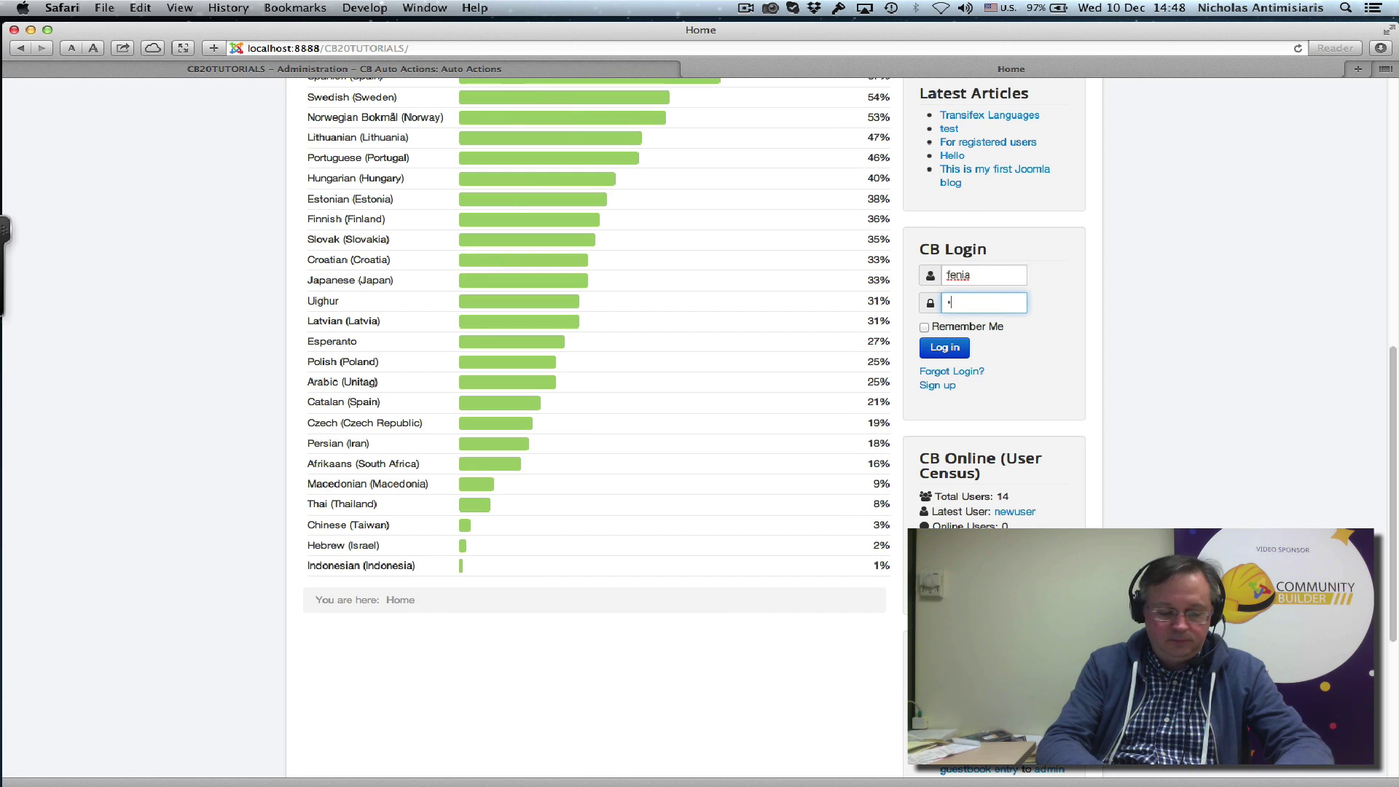
{"action": "type", "text": "••••"}
{"action": "key", "text": "Return"}
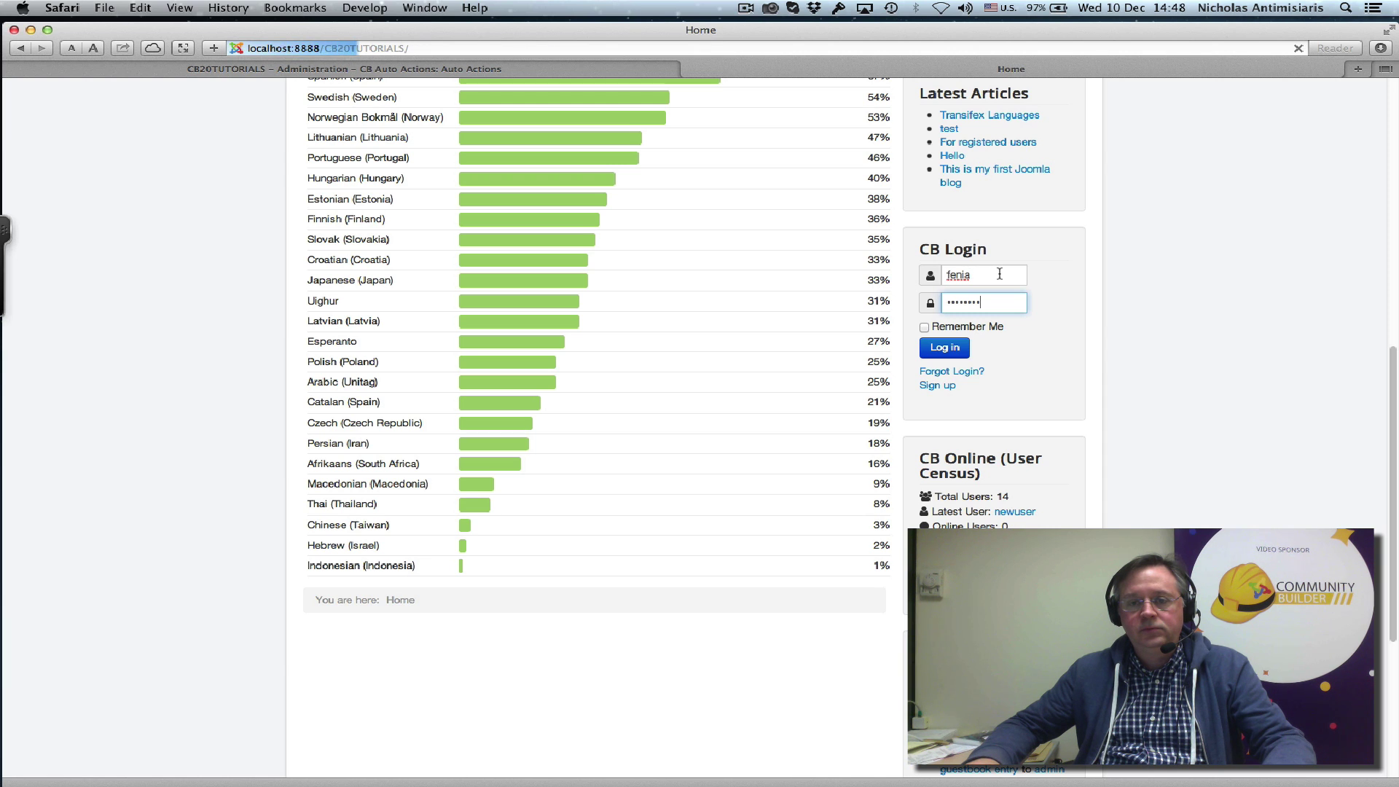
{"action": "key", "text": "super+Tab"}
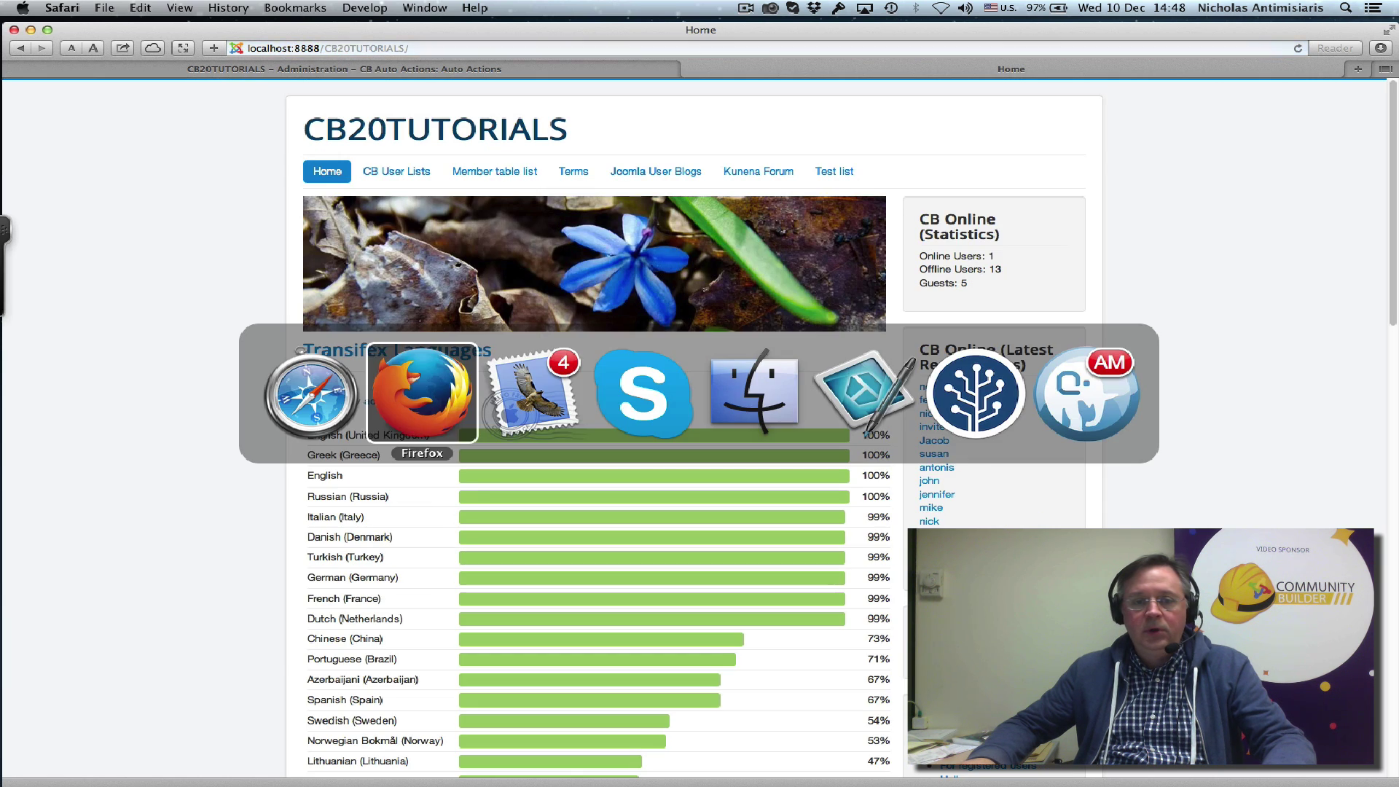
{"action": "key", "text": "super+Tab"}
{"action": "key", "text": "super+Tab"}
{"action": "key", "text": "super+Tab"}
{"action": "key", "text": "super+Tab"}
{"action": "key", "text": "super+Tab"}
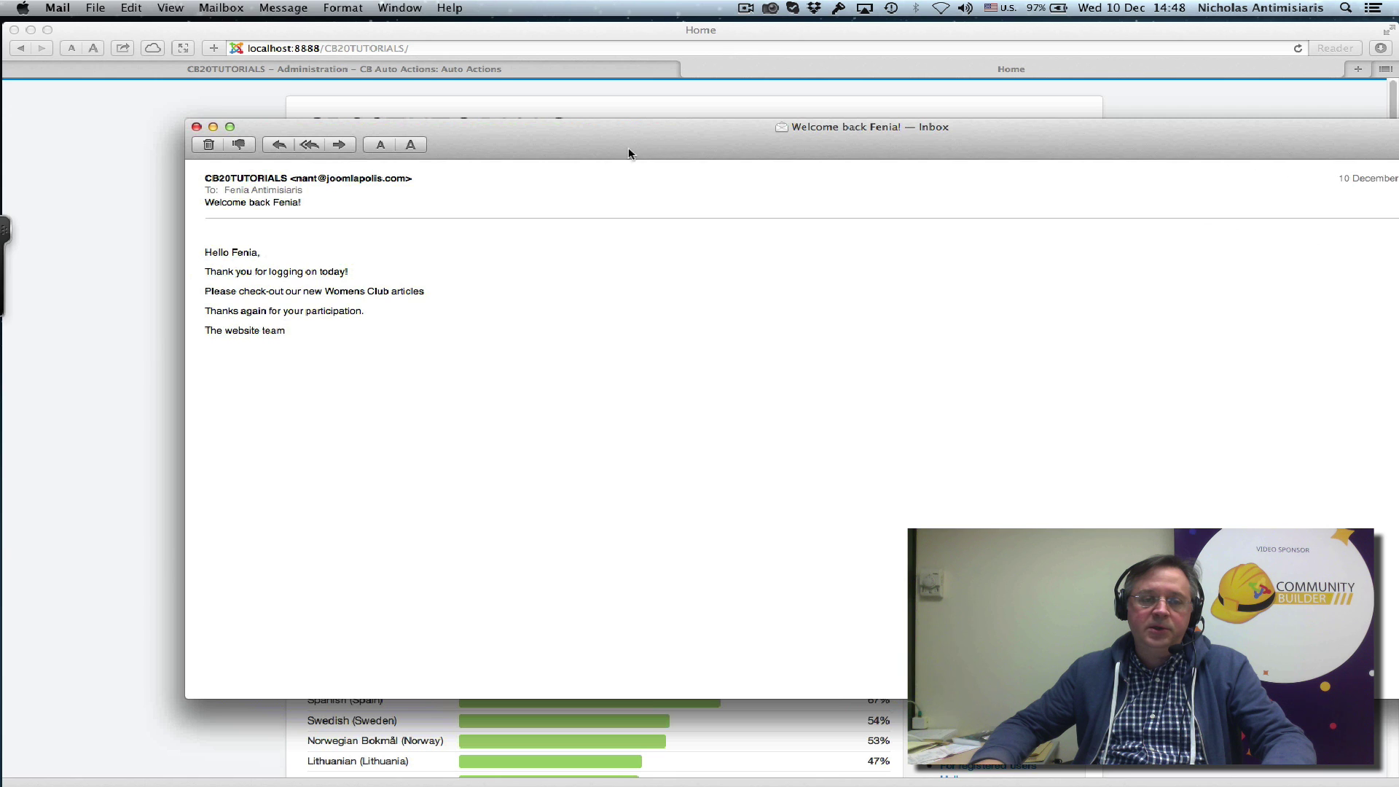
{"action": "left_click", "coordinate": [196, 127]}
Open the test user's profile, confirm Promo Email Sent reads Yes, then return to CB Auto Actions.
{"action": "scroll", "coordinate": [138, 303], "scroll_direction": "down", "scroll_amount": 6}
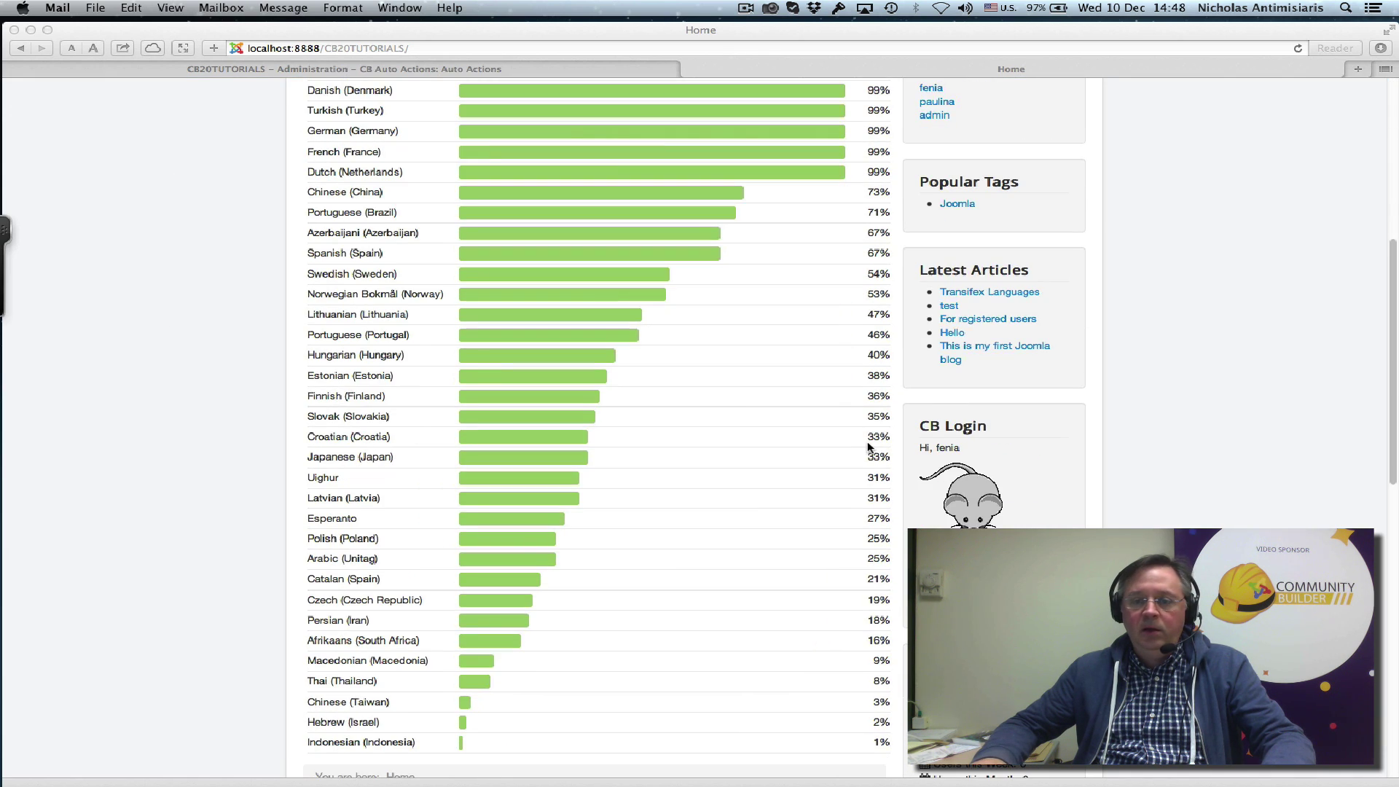
{"action": "left_click", "coordinate": [1148, 510]}
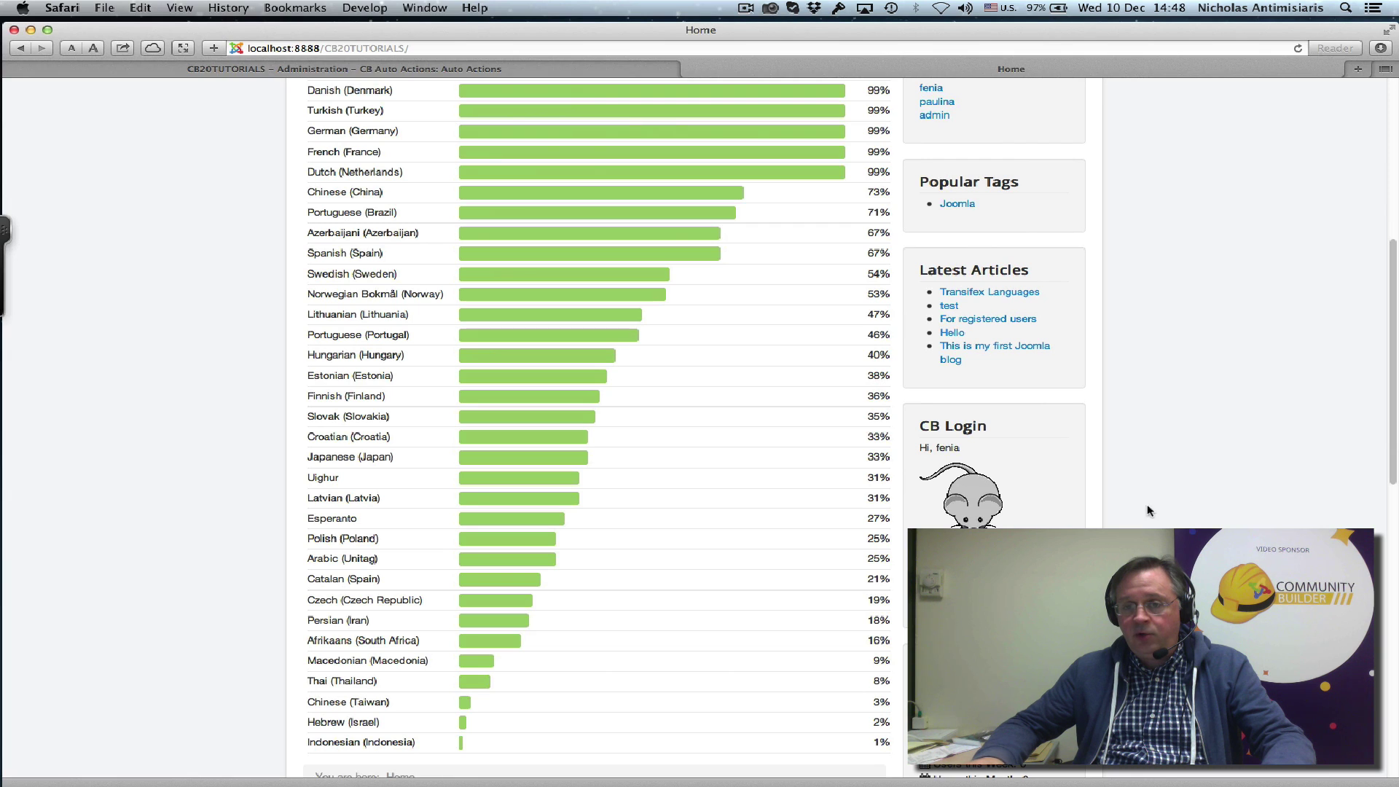
{"action": "left_click", "coordinate": [972, 513]}
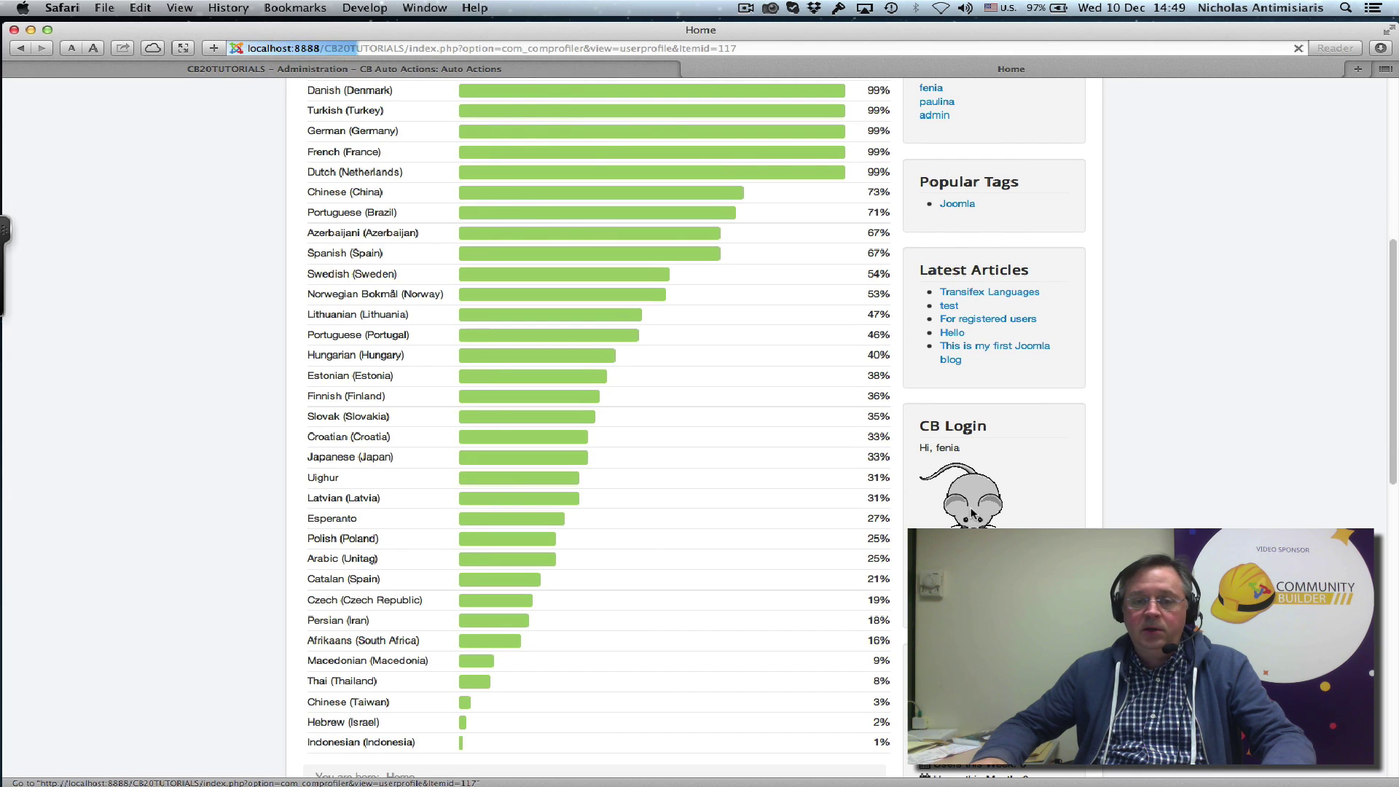
{"action": "scroll", "coordinate": [549, 525], "scroll_direction": "down", "scroll_amount": 3}
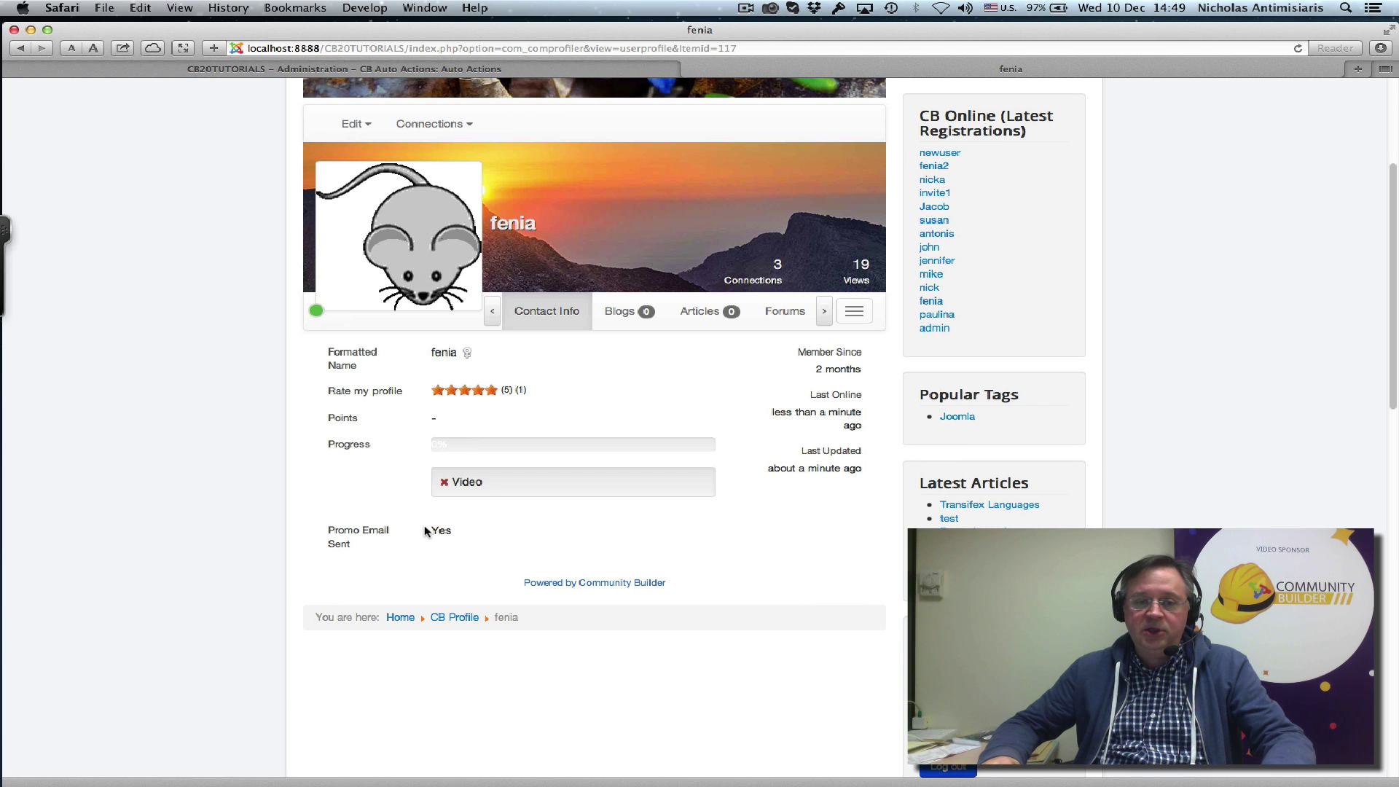
{"action": "left_click_drag", "start_coordinate": [428, 533], "coordinate": [460, 528]}
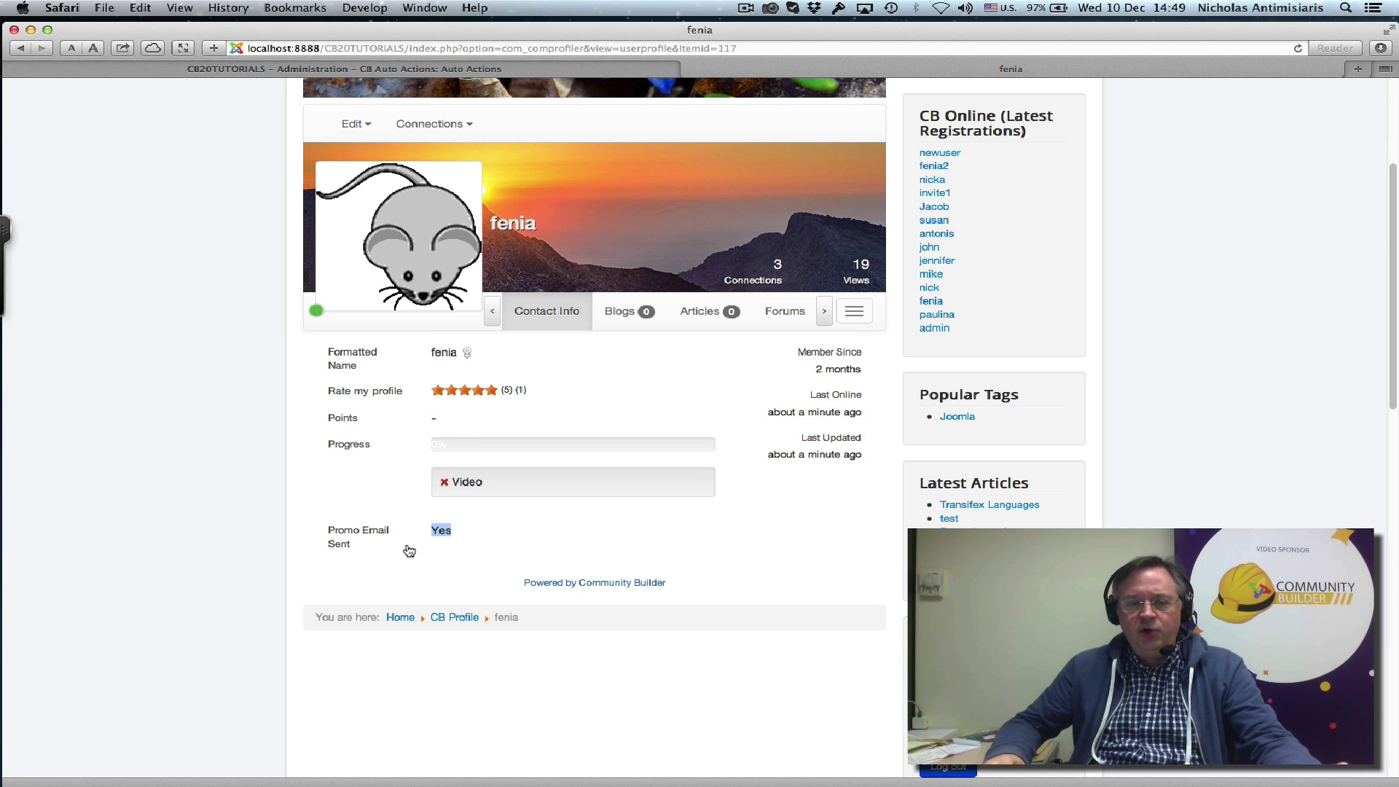
{"action": "left_click", "coordinate": [442, 547]}
{"action": "scroll", "coordinate": [440, 545], "scroll_direction": "up", "scroll_amount": 3}
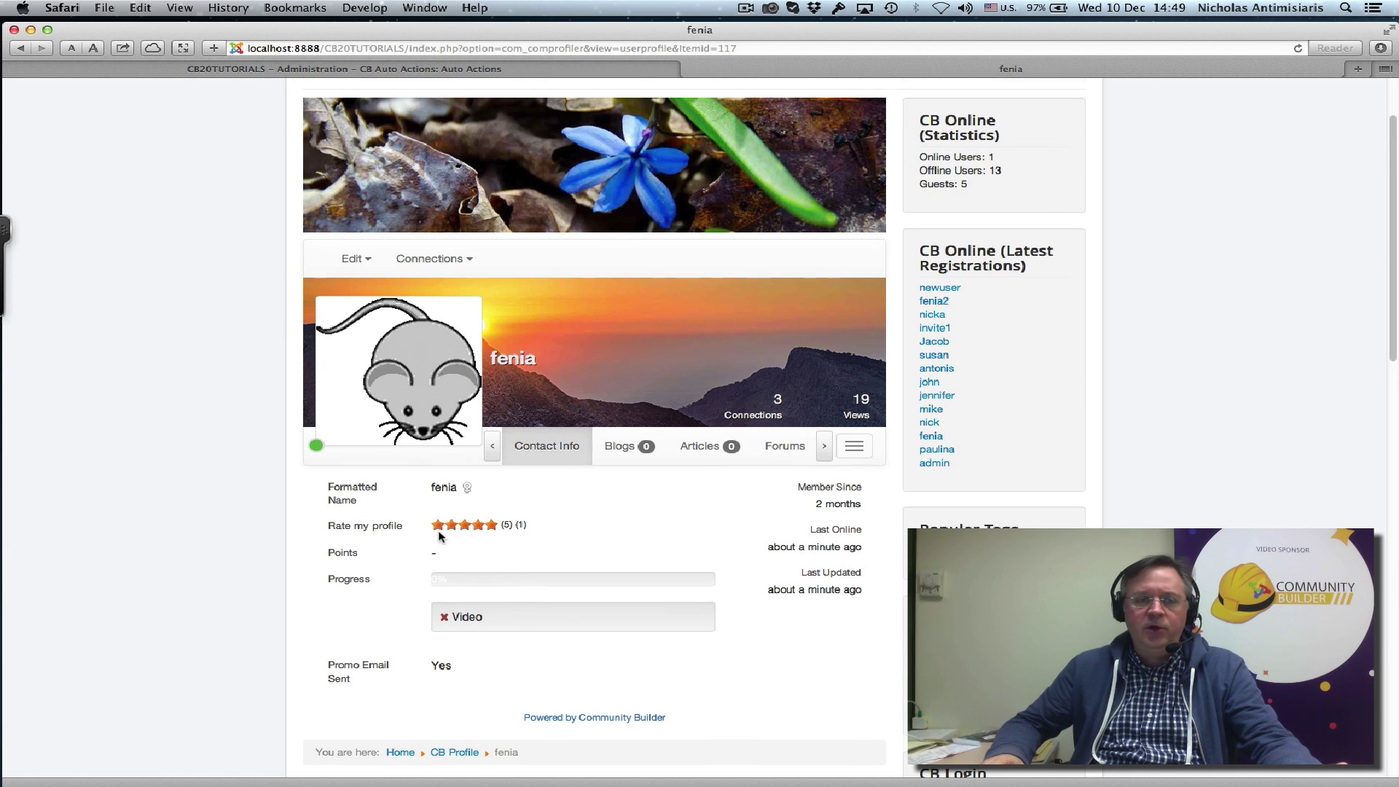
{"action": "left_click", "coordinate": [304, 69]}
In CB Field Management, search for 'promo' and open the cb_promosent field.
{"action": "left_click", "coordinate": [618, 92]}
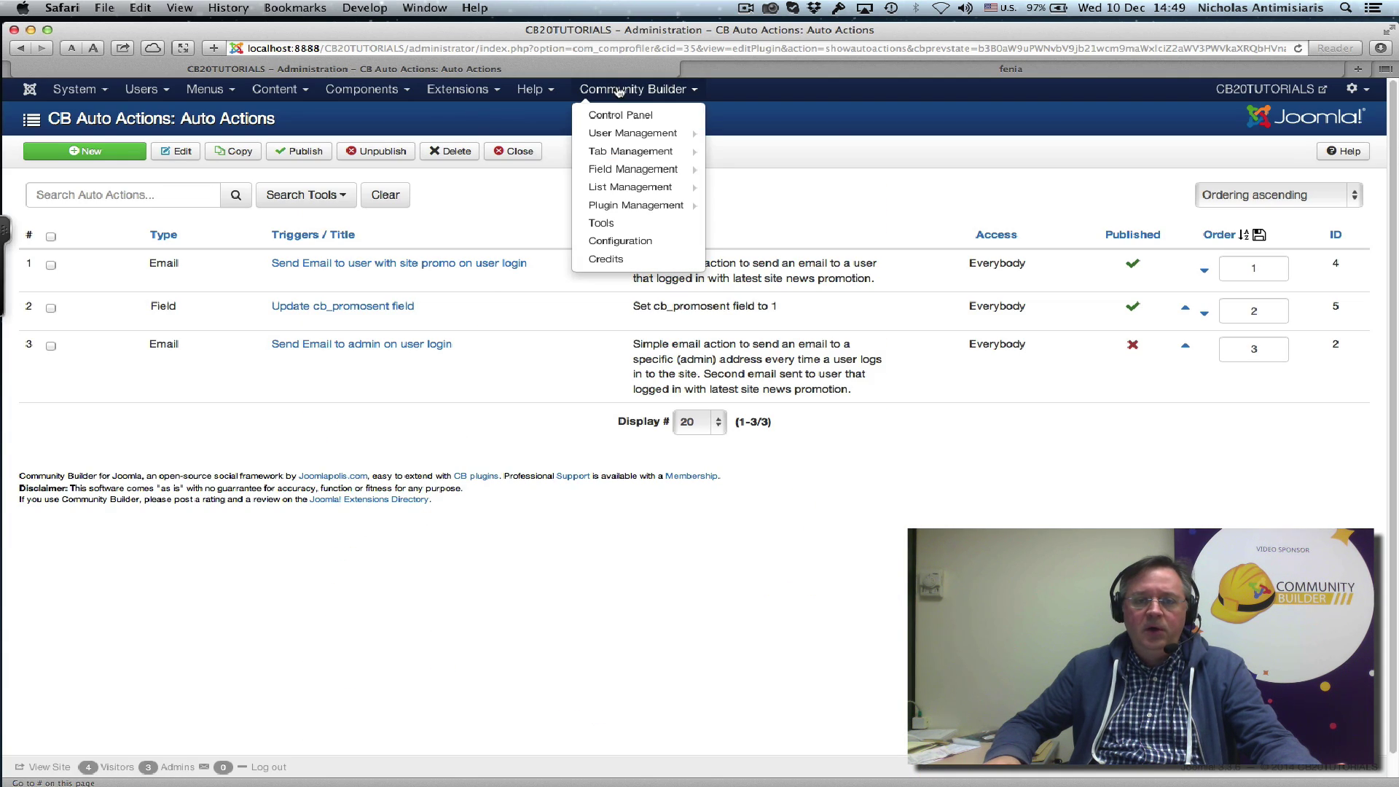
{"action": "left_click", "coordinate": [617, 169]}
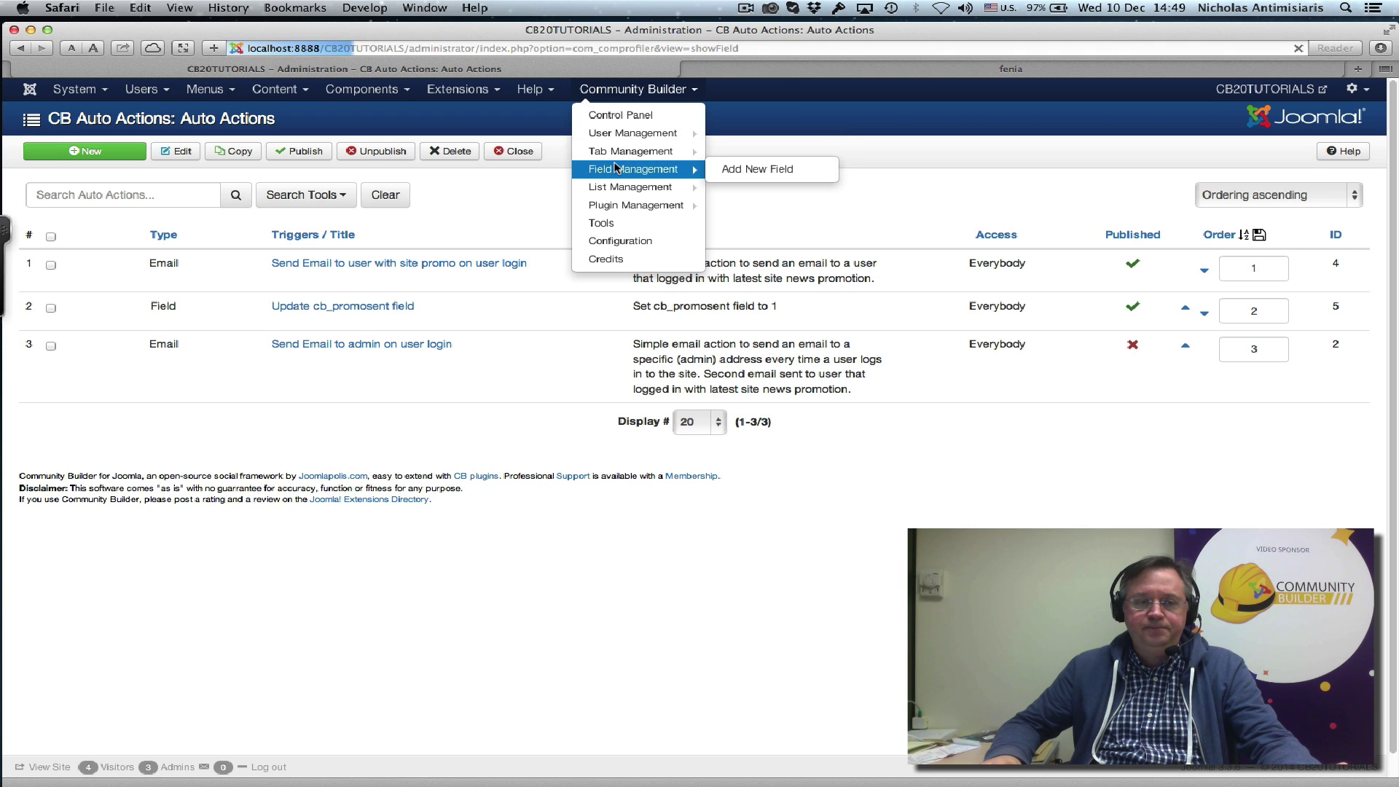
{"action": "left_click", "coordinate": [136, 193]}
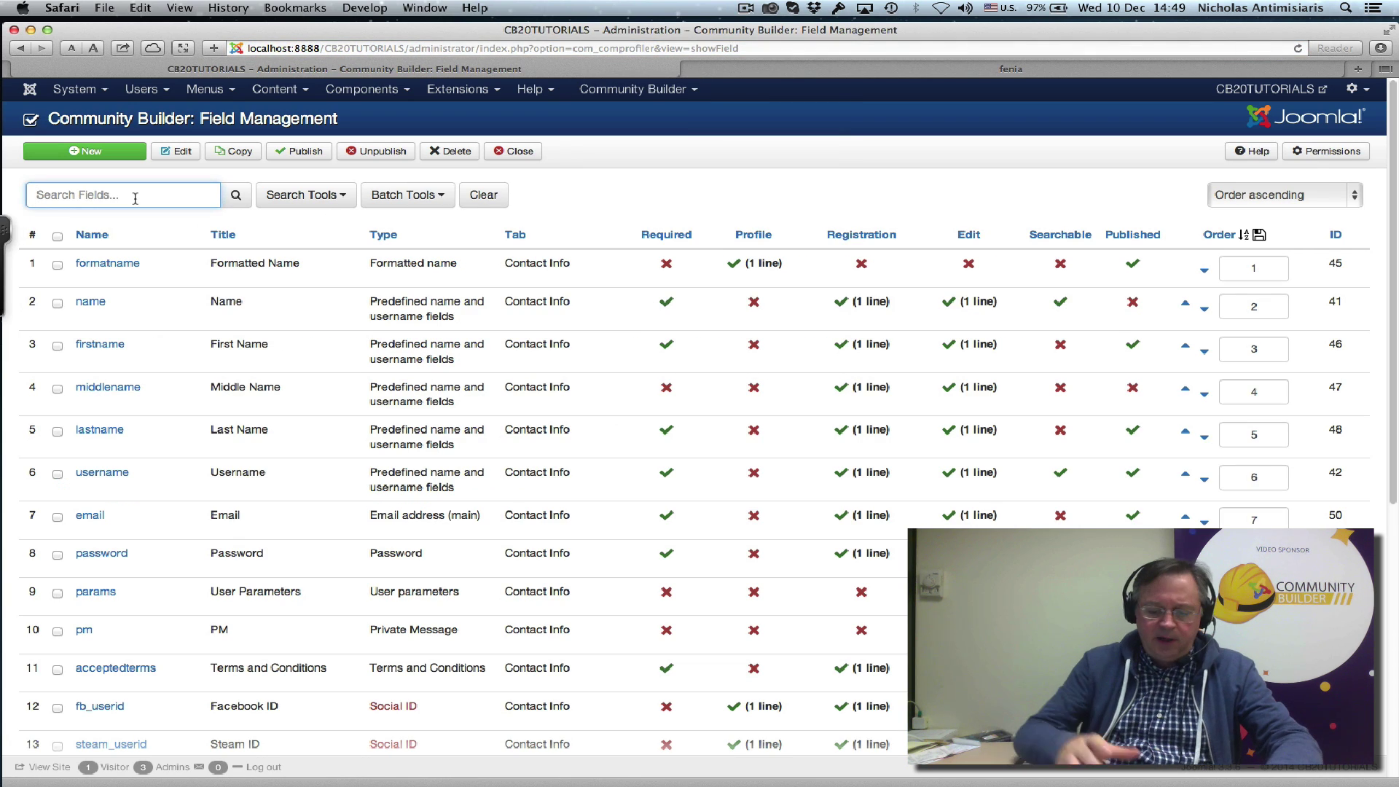
{"action": "type", "text": "promo"}
{"action": "key", "text": "Return"}
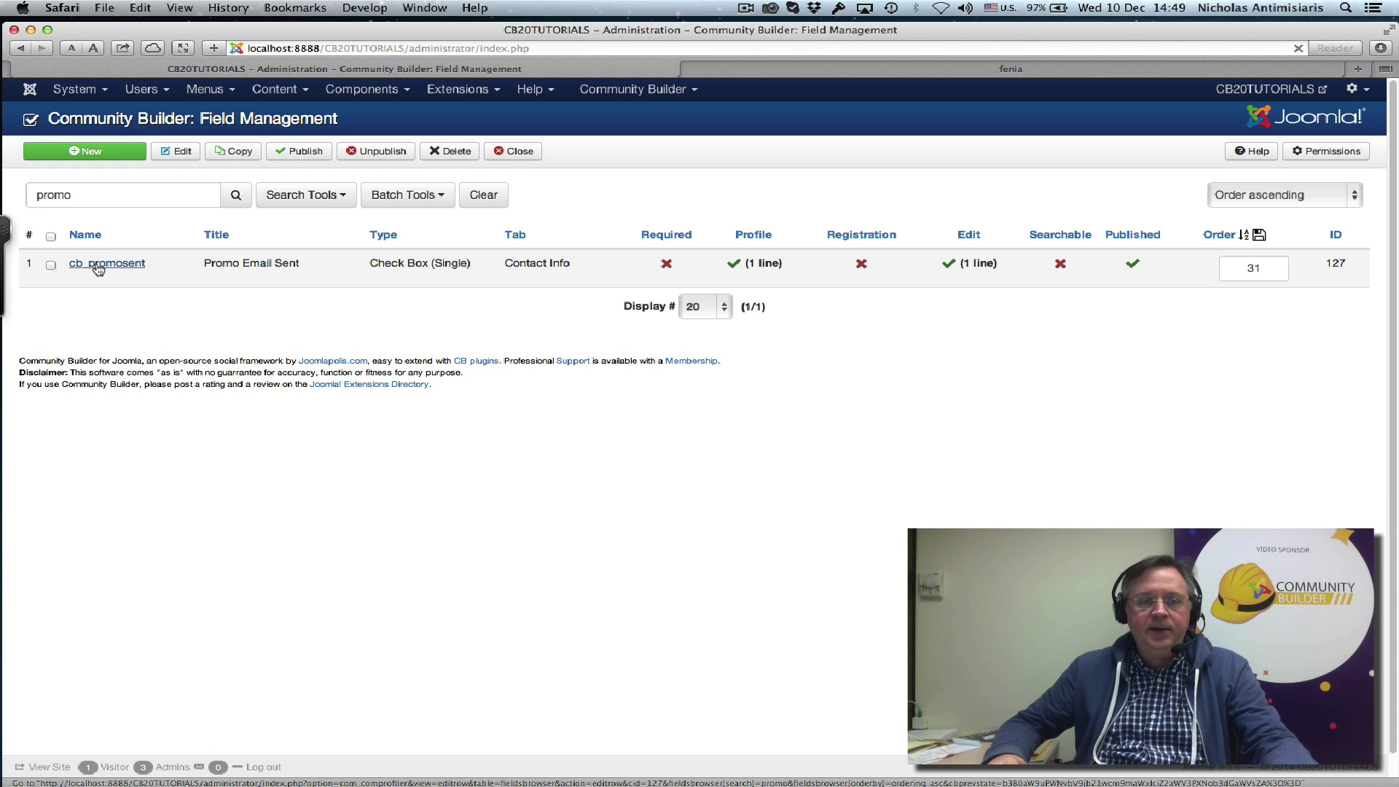
{"action": "left_click", "coordinate": [98, 267]}
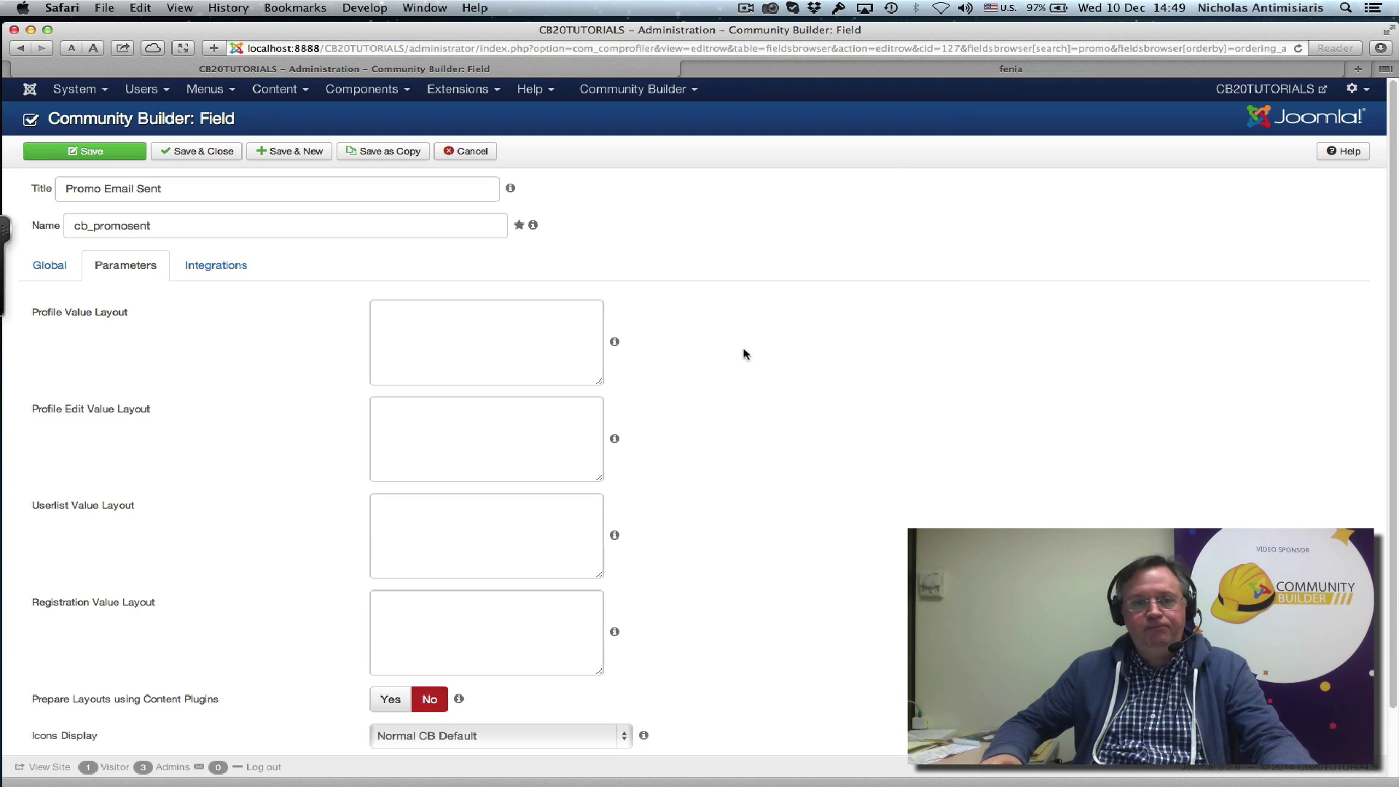
Assign the field to the About [username] tab and save and close.
{"action": "left_click", "coordinate": [48, 268]}
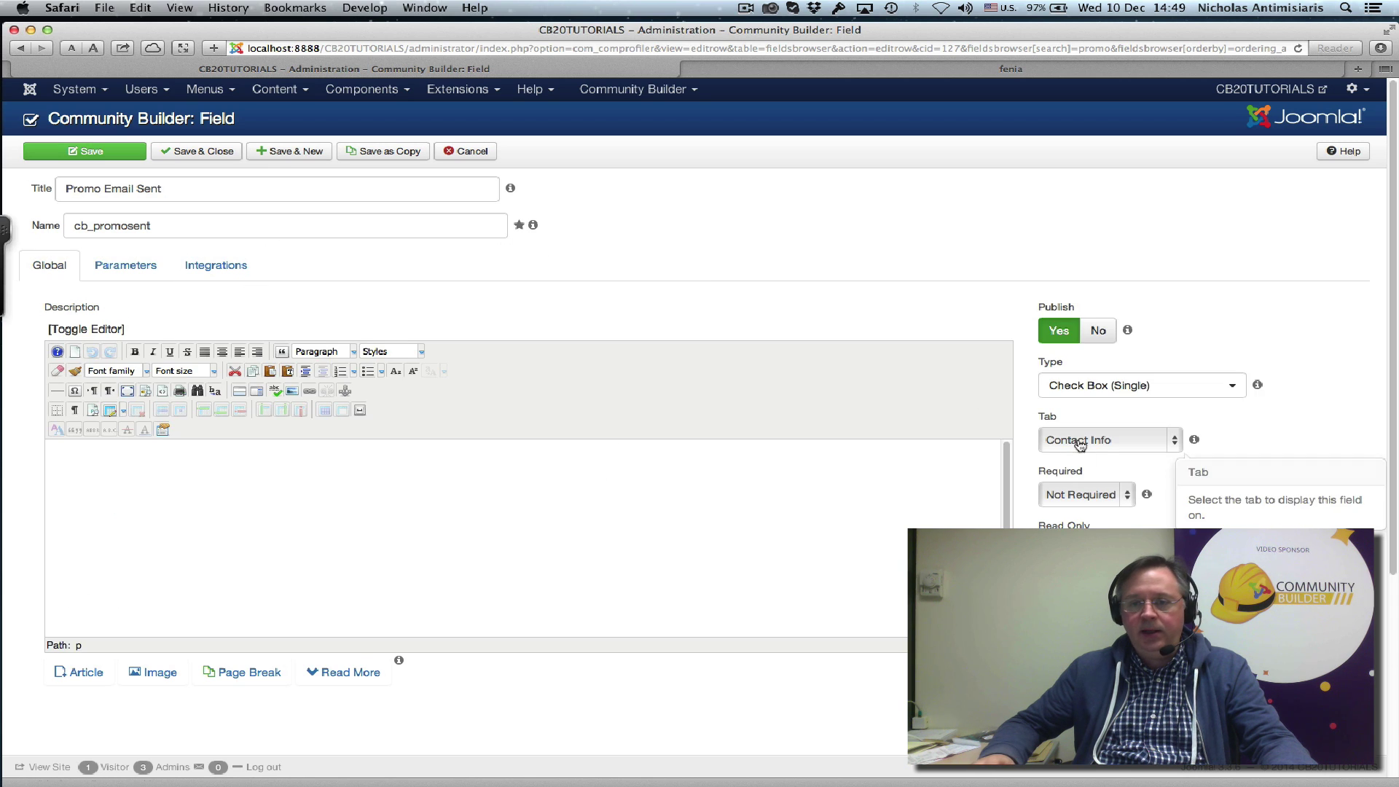
{"action": "scroll", "coordinate": [1202, 452], "scroll_direction": "down", "scroll_amount": 3}
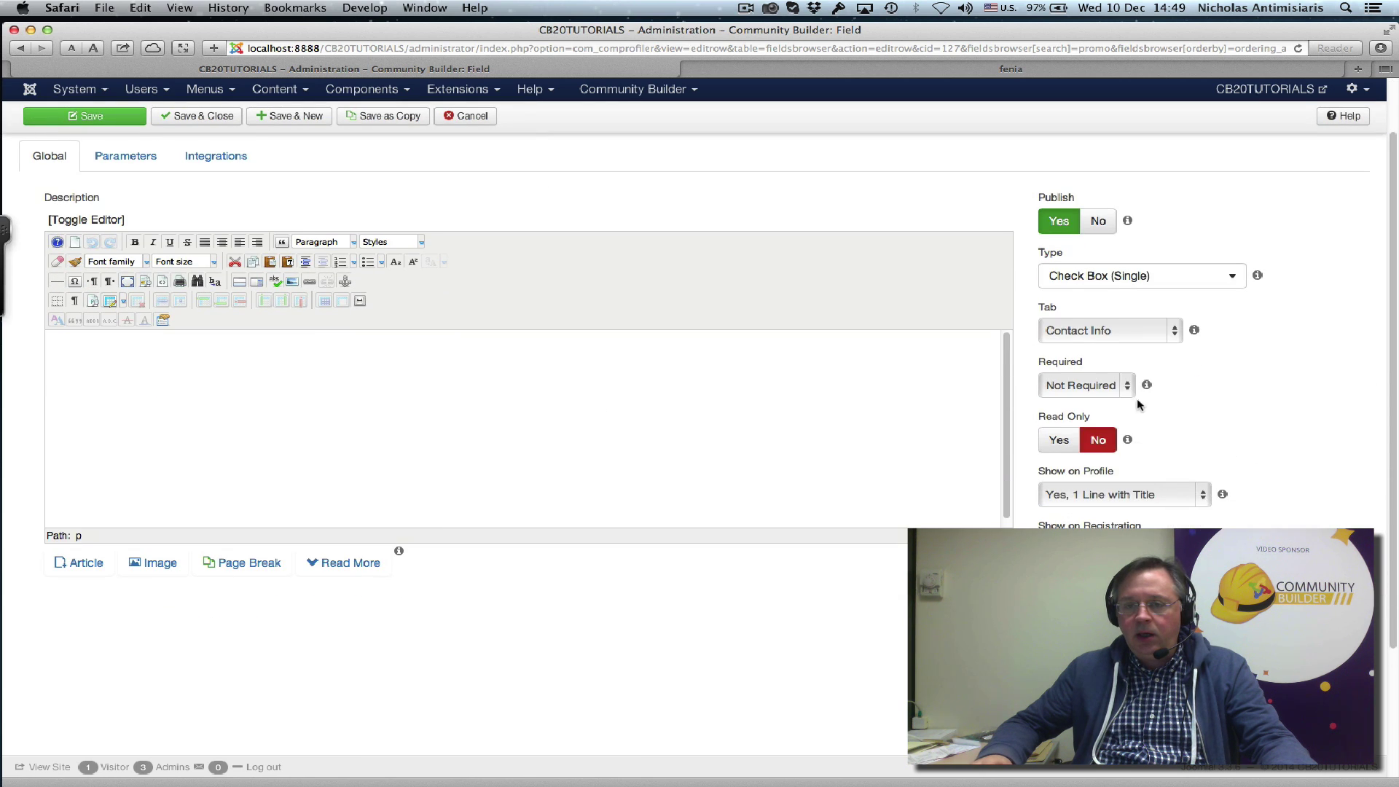
{"action": "left_click", "coordinate": [1104, 330]}
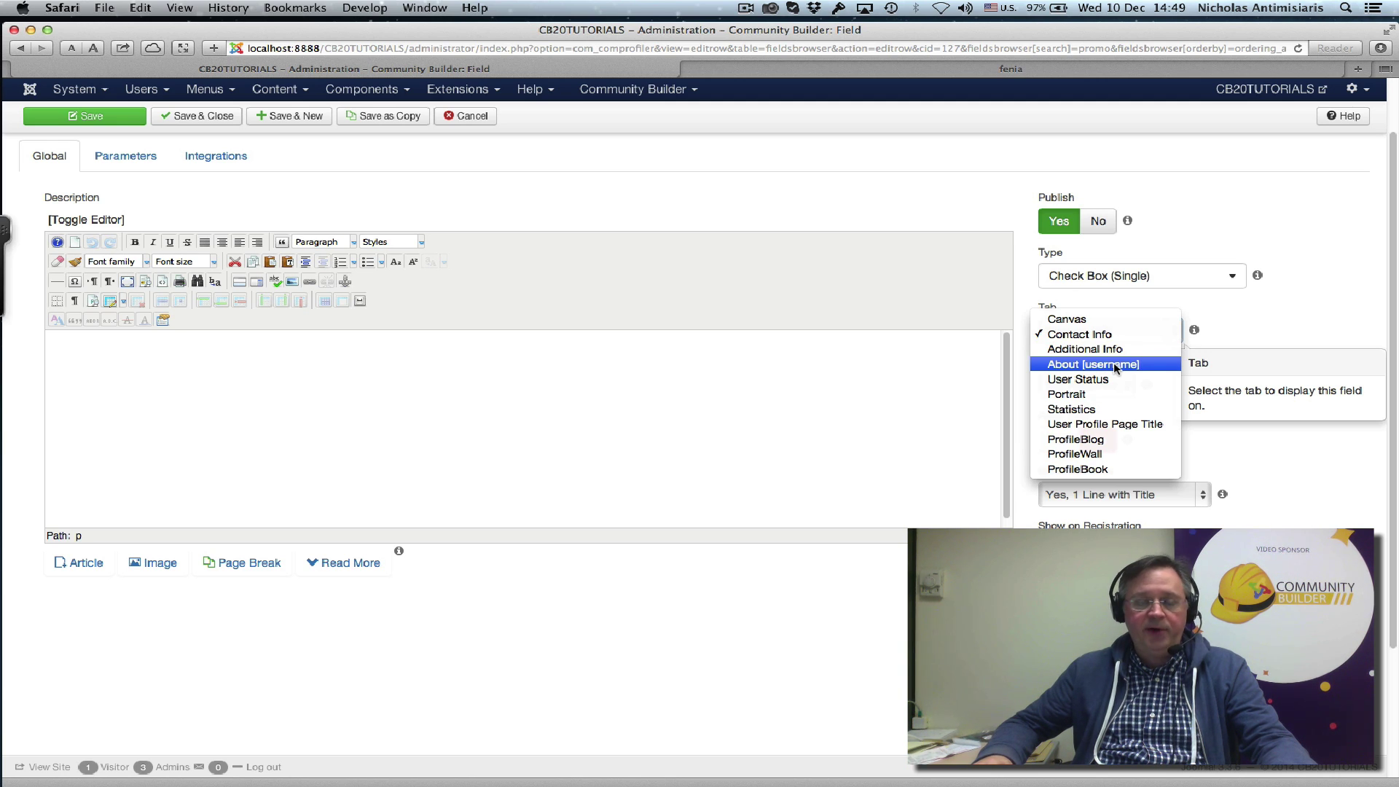
{"action": "left_click", "coordinate": [1114, 363]}
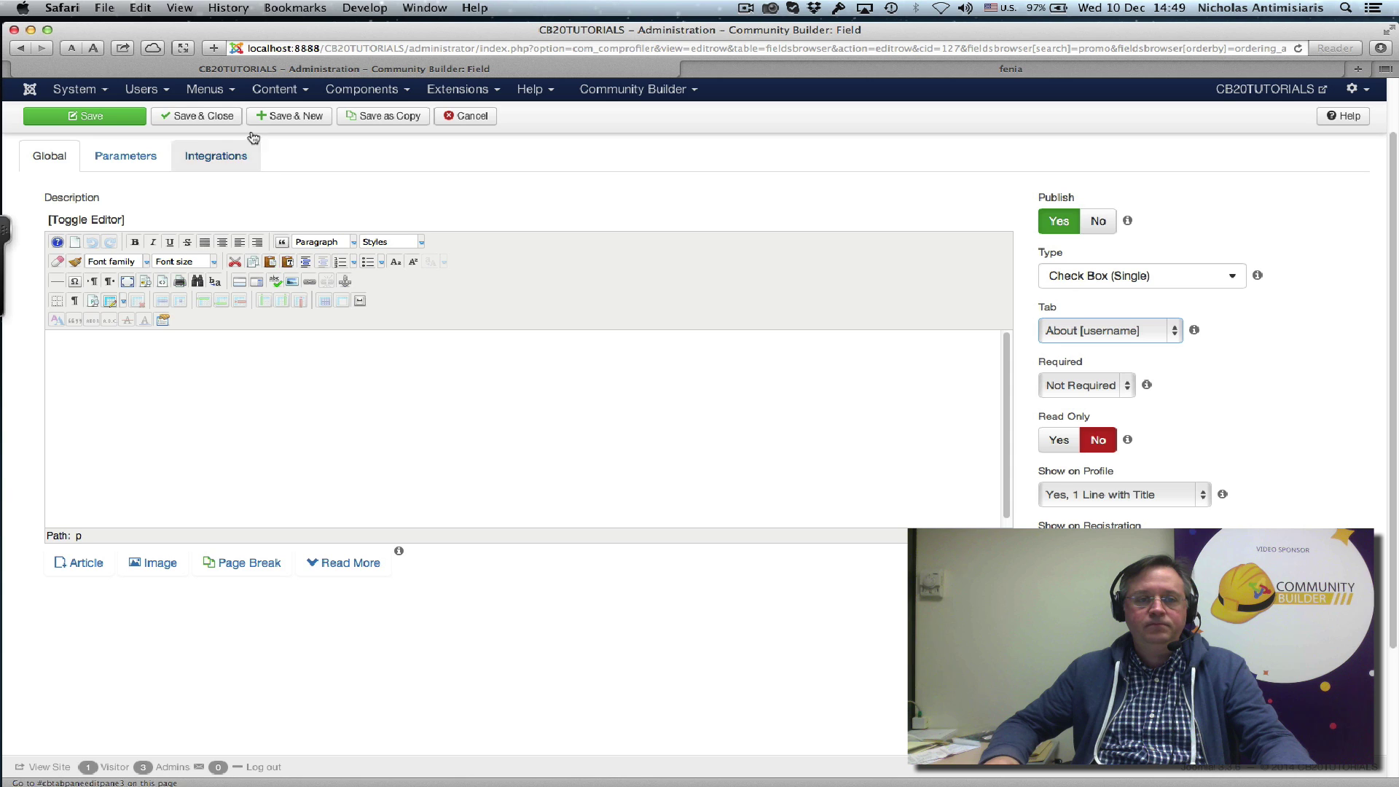
{"action": "left_click", "coordinate": [227, 119]}
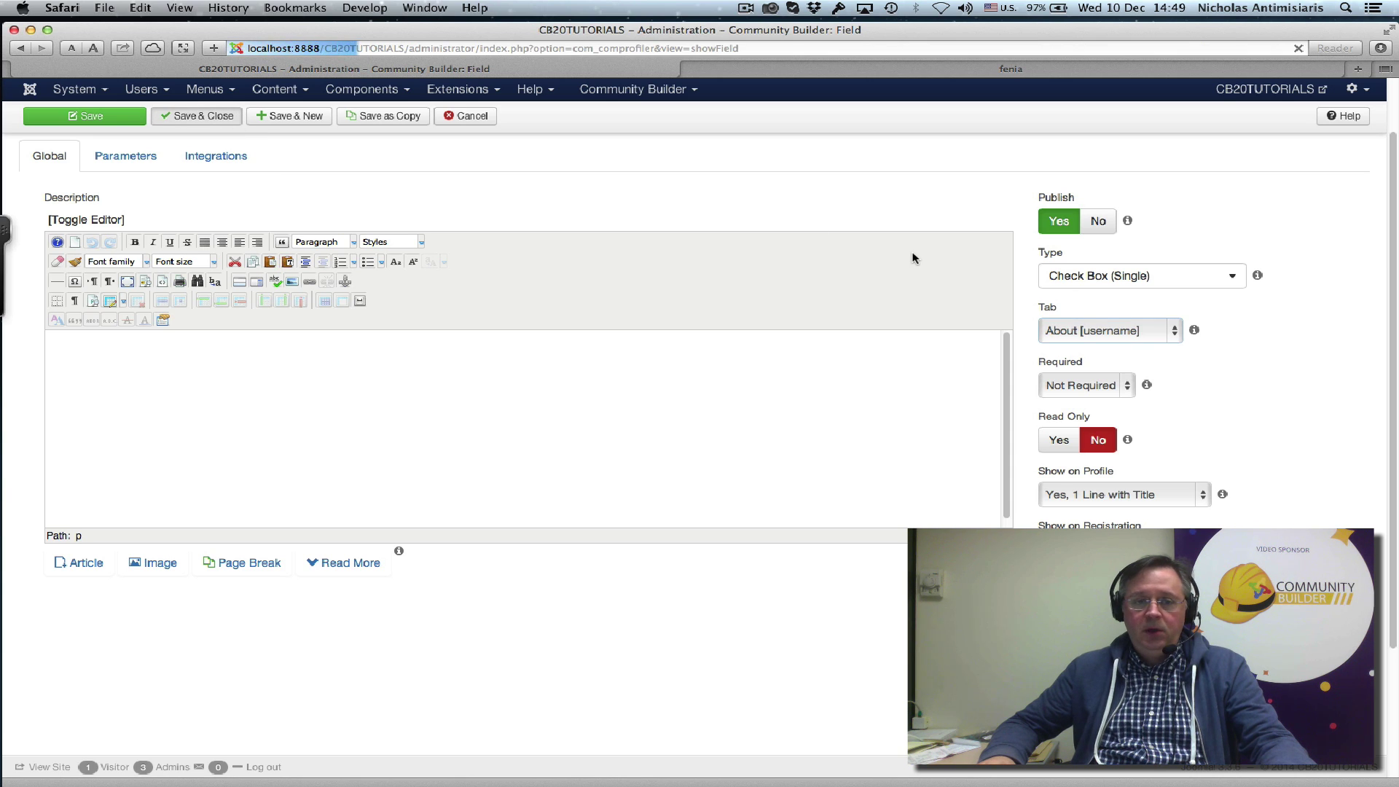